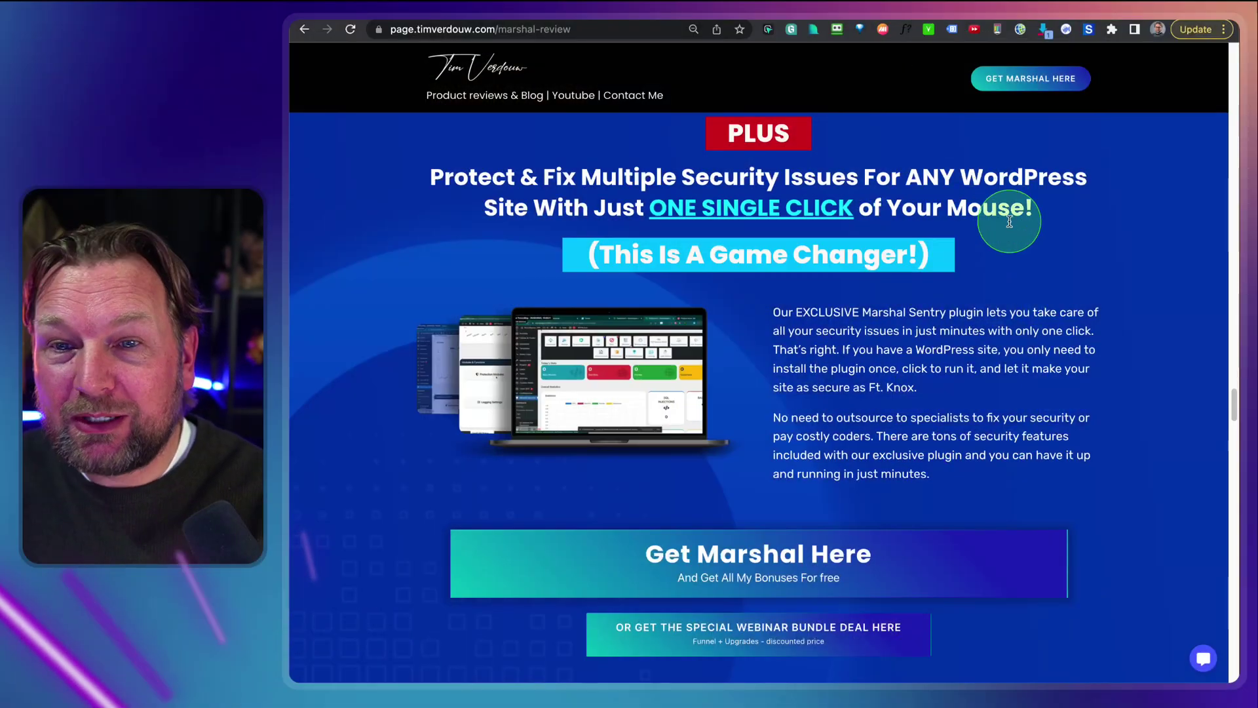
Browse the review's Front End $37, OTO1, OTO2, OTO3 and Webinar Bundle Deal pricing tabs.
{"action": "scroll", "coordinate": [997, 273], "scroll_direction": "down", "scroll_amount": 8}
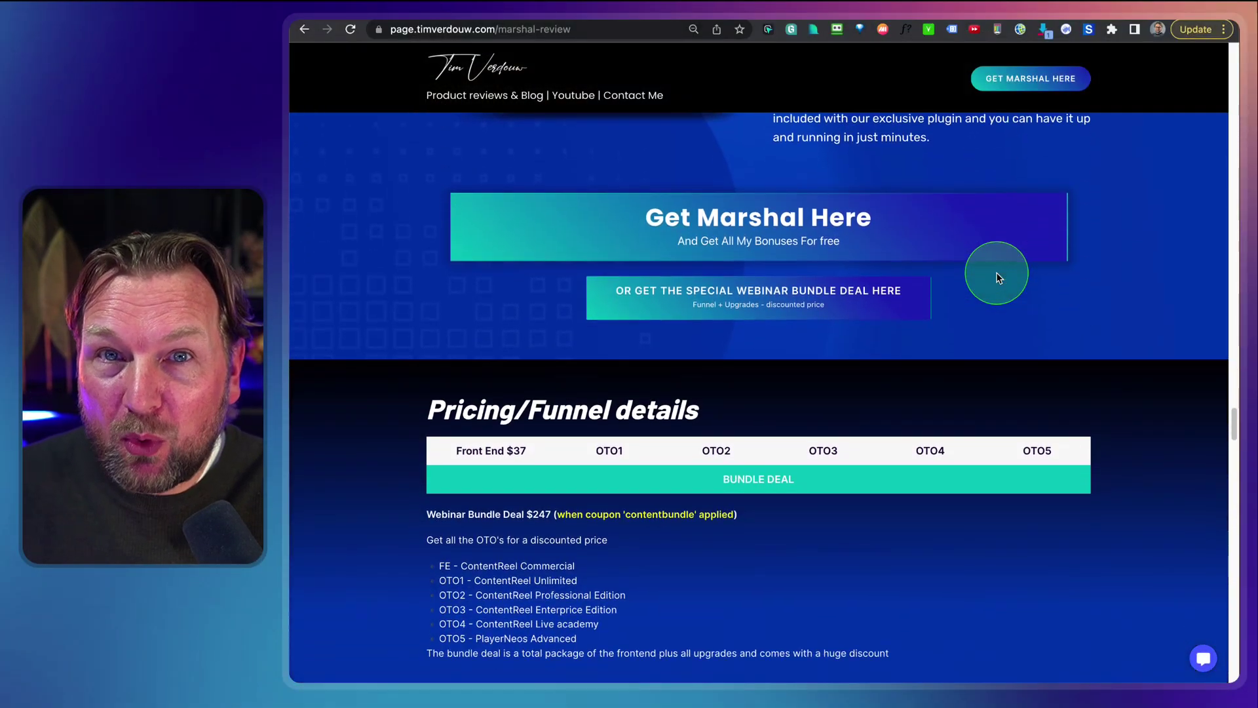
{"action": "scroll", "coordinate": [997, 277], "scroll_direction": "down", "scroll_amount": 2}
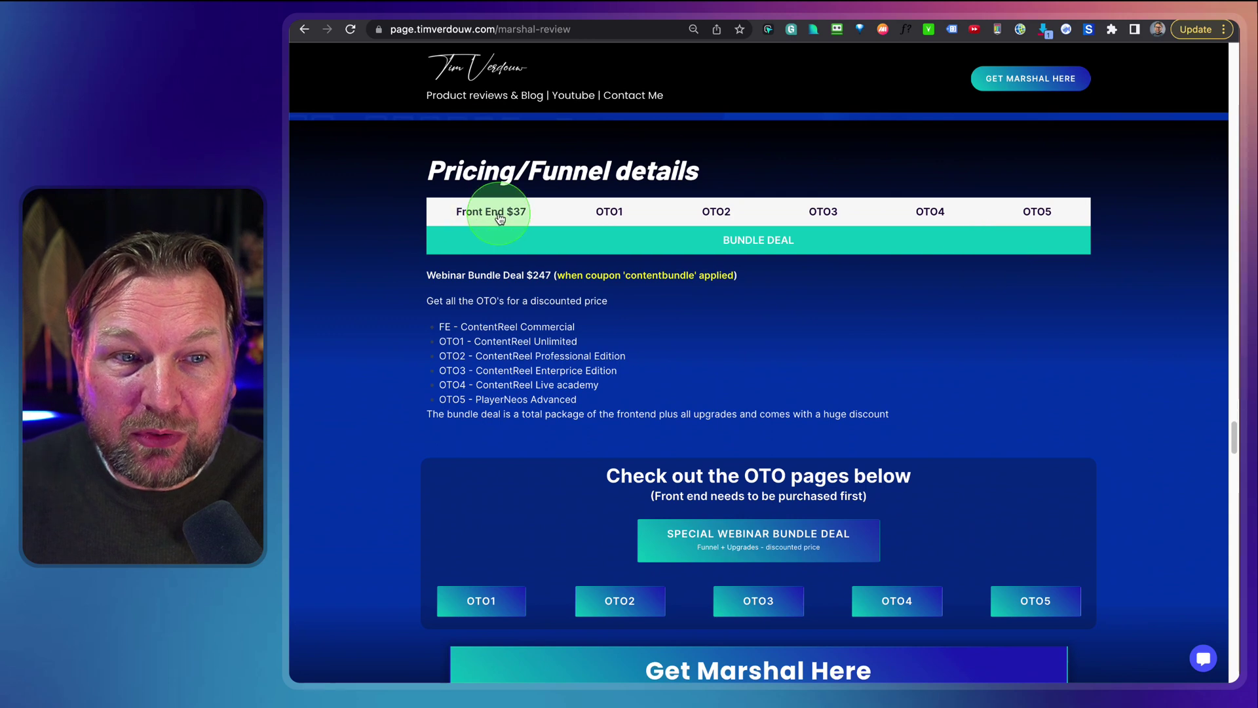
{"action": "left_click", "coordinate": [502, 217]}
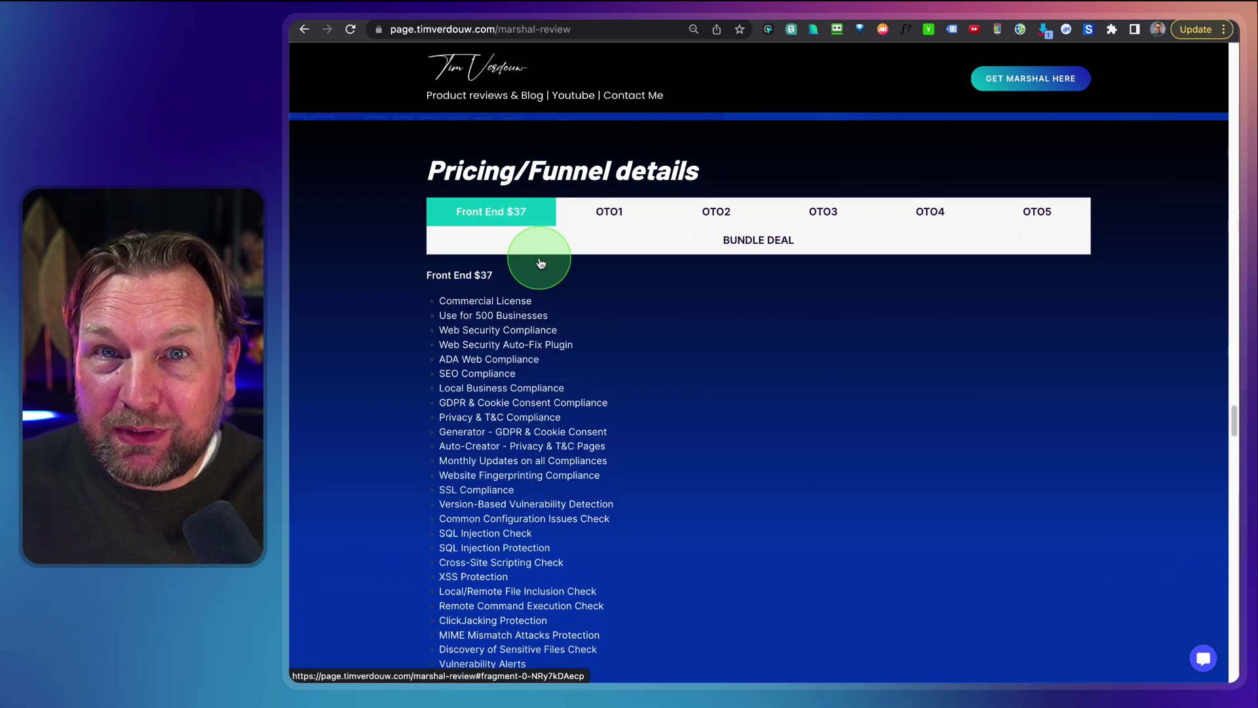
{"action": "left_click", "coordinate": [616, 218]}
{"action": "left_click", "coordinate": [708, 213]}
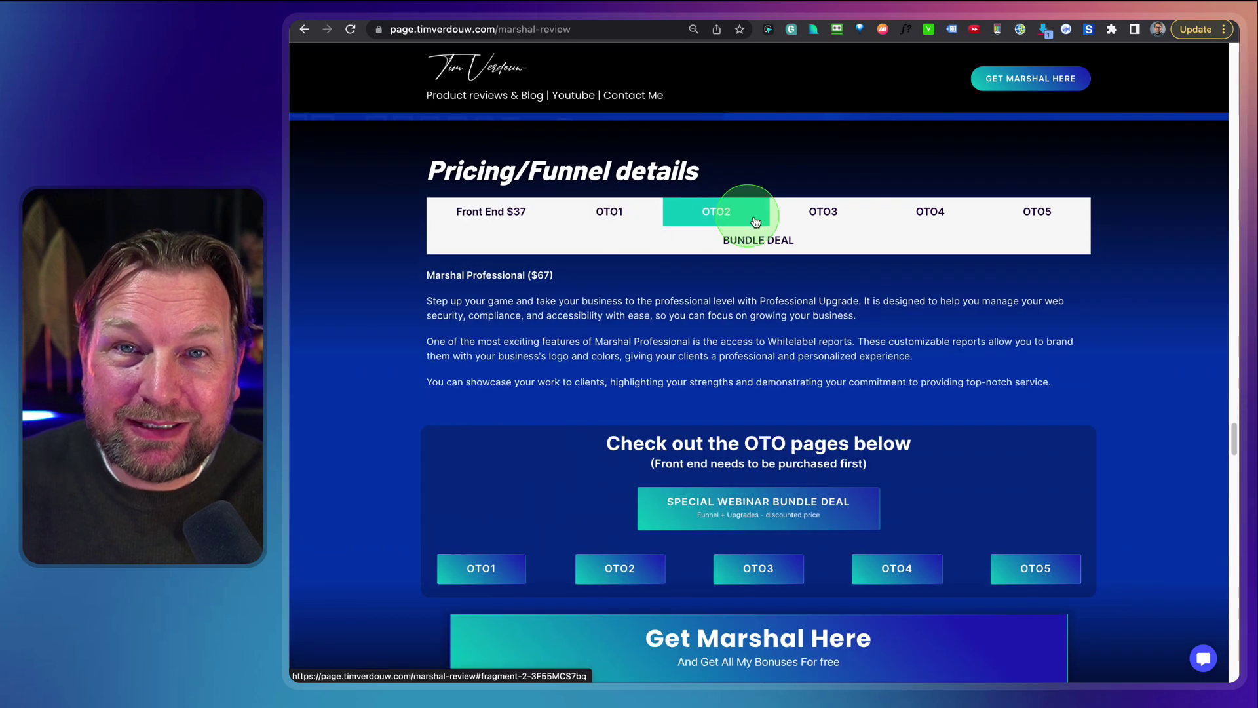
{"action": "scroll", "coordinate": [753, 263], "scroll_direction": "down", "scroll_amount": 1}
{"action": "left_click", "coordinate": [824, 186]}
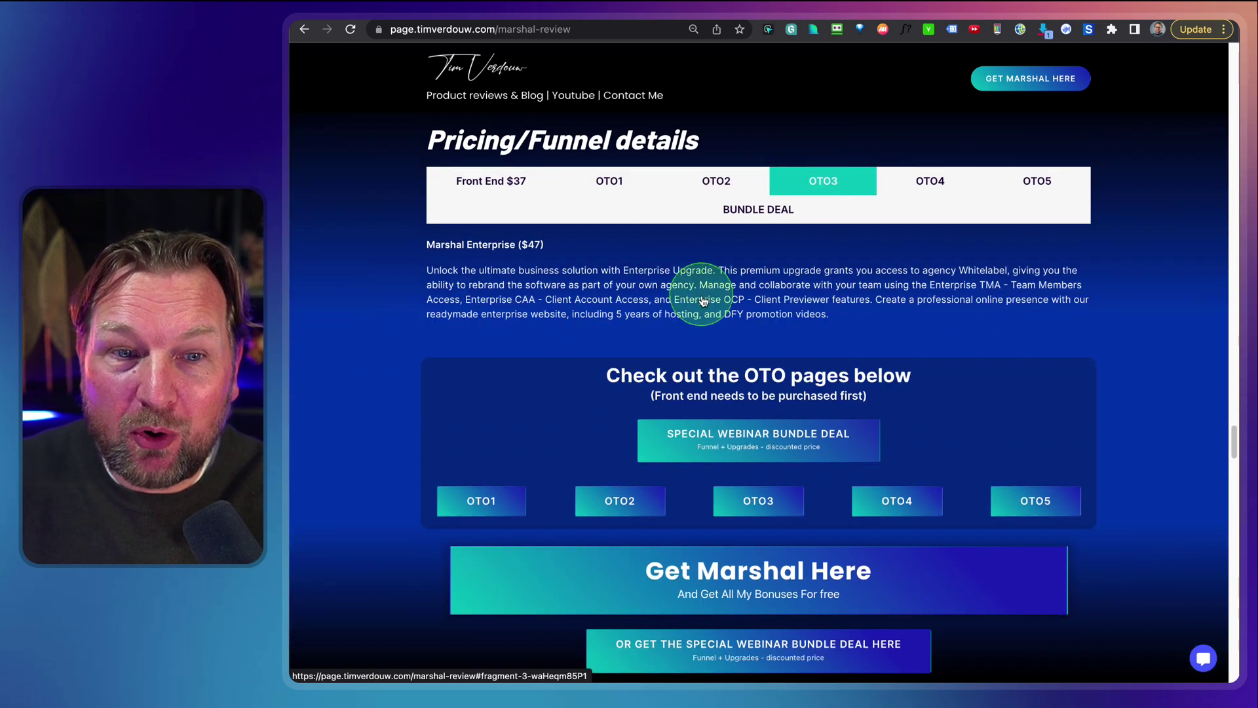
{"action": "left_click", "coordinate": [780, 213]}
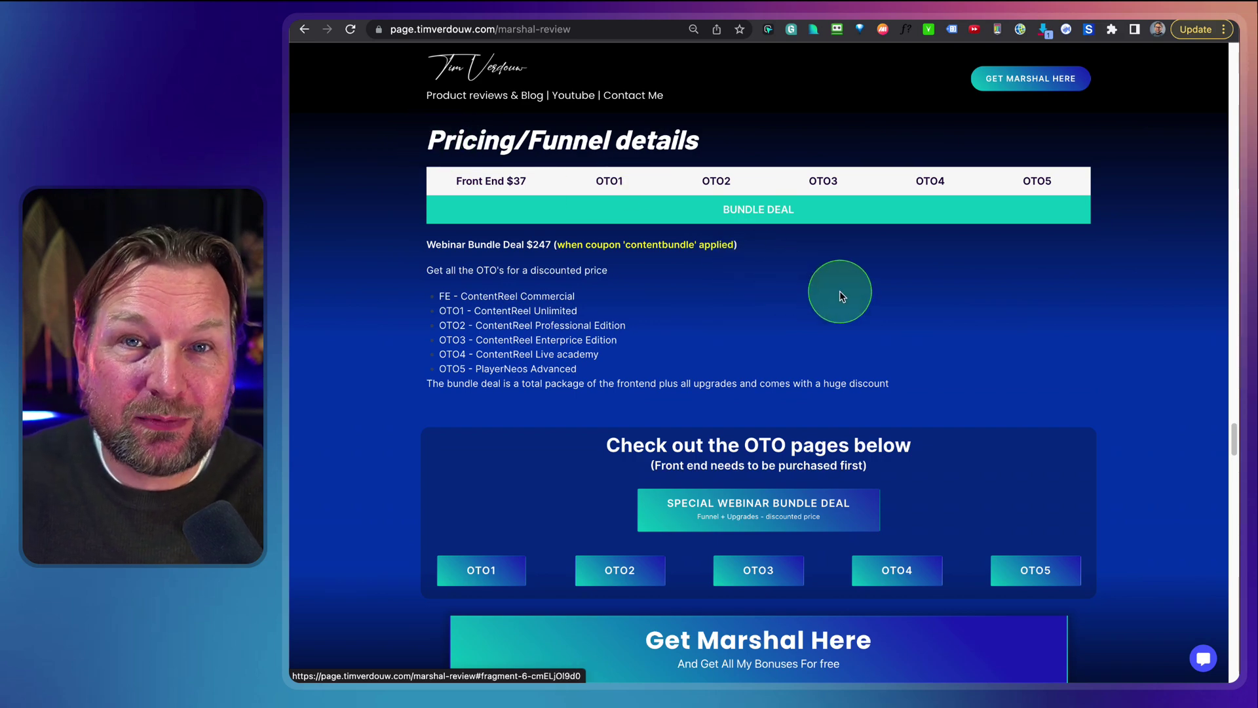
Scroll to the bonuses, highlight the Local SEO Agency Suite card, and return to the Marshal dashboard.
{"action": "scroll", "coordinate": [840, 292], "scroll_direction": "down", "scroll_amount": 8}
{"action": "scroll", "coordinate": [840, 295], "scroll_direction": "down", "scroll_amount": 4}
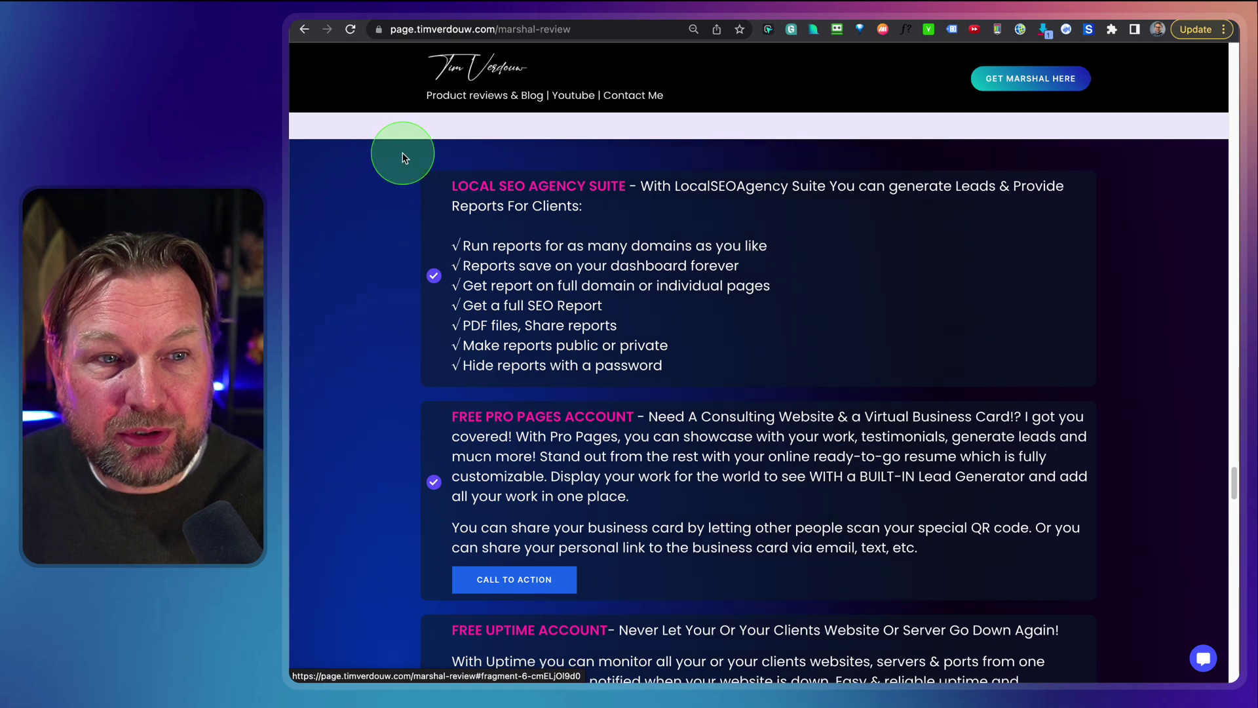
{"action": "mouse_move", "coordinate": [399, 154]}
{"action": "left_mouse_down"}
{"action": "mouse_move", "coordinate": [655, 379]}
{"action": "mouse_move", "coordinate": [1138, 681]}
{"action": "left_mouse_up"}
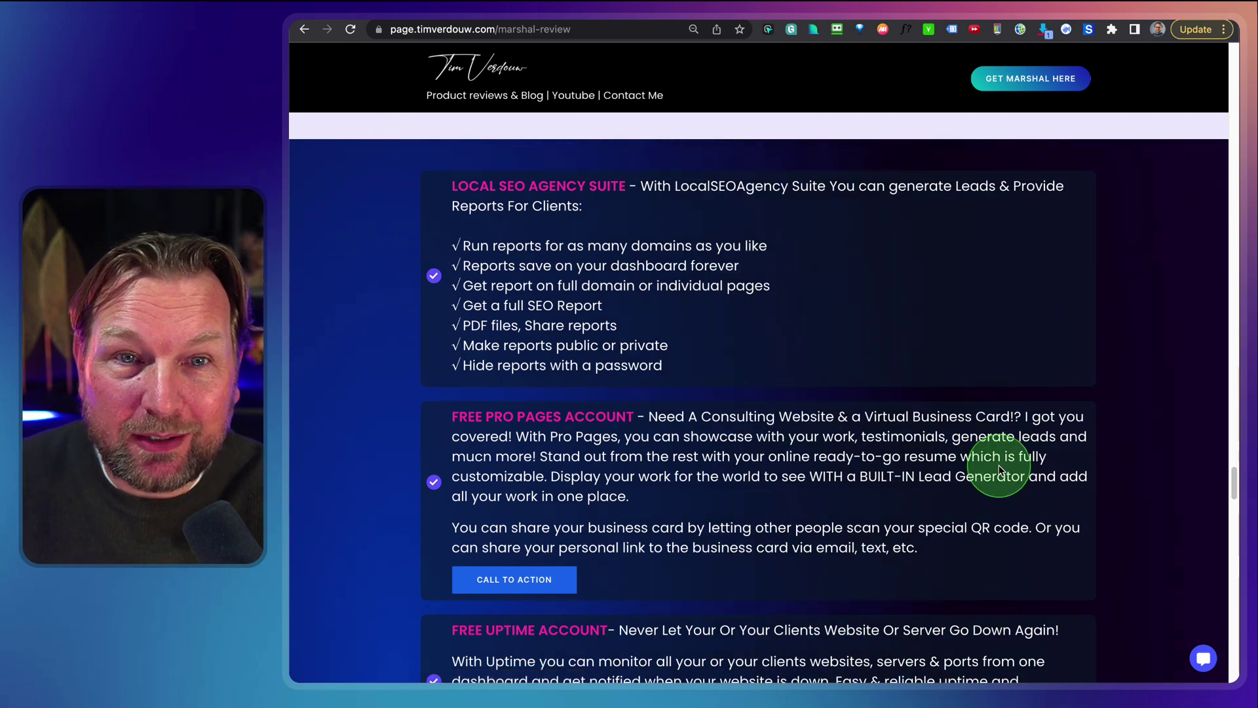
{"action": "left_click", "coordinate": [1041, 26]}
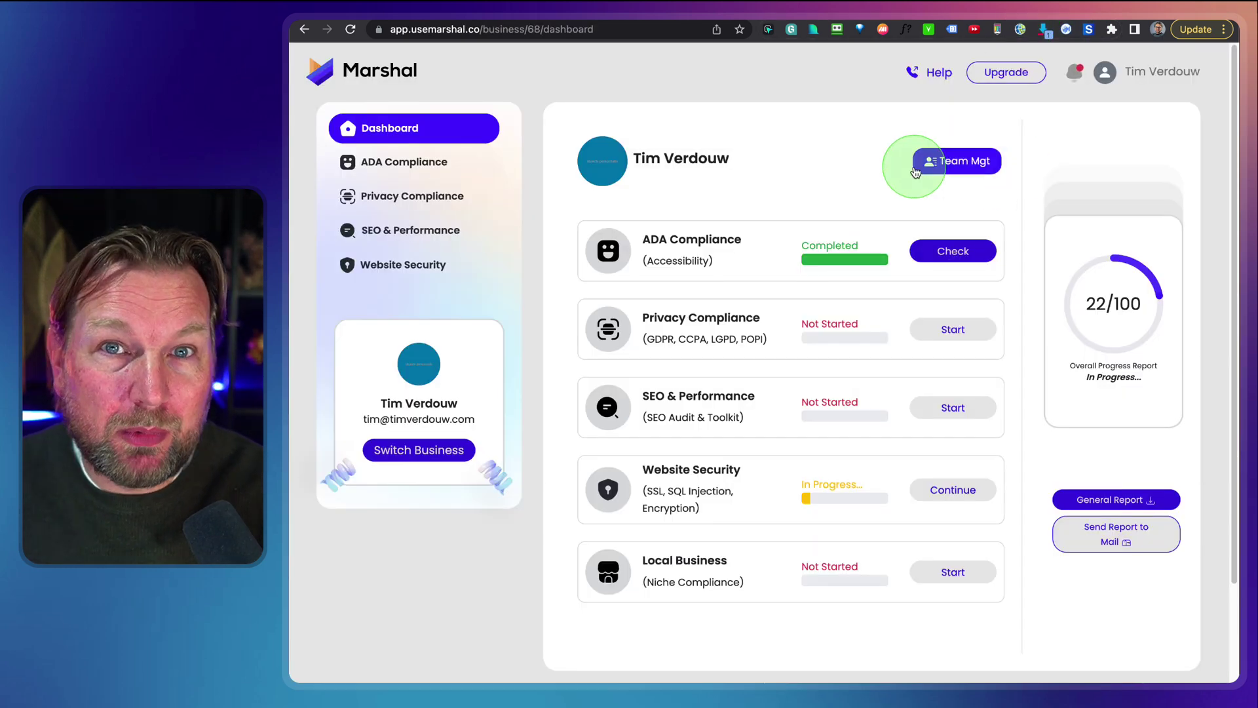
{"action": "left_click", "coordinate": [380, 73]}
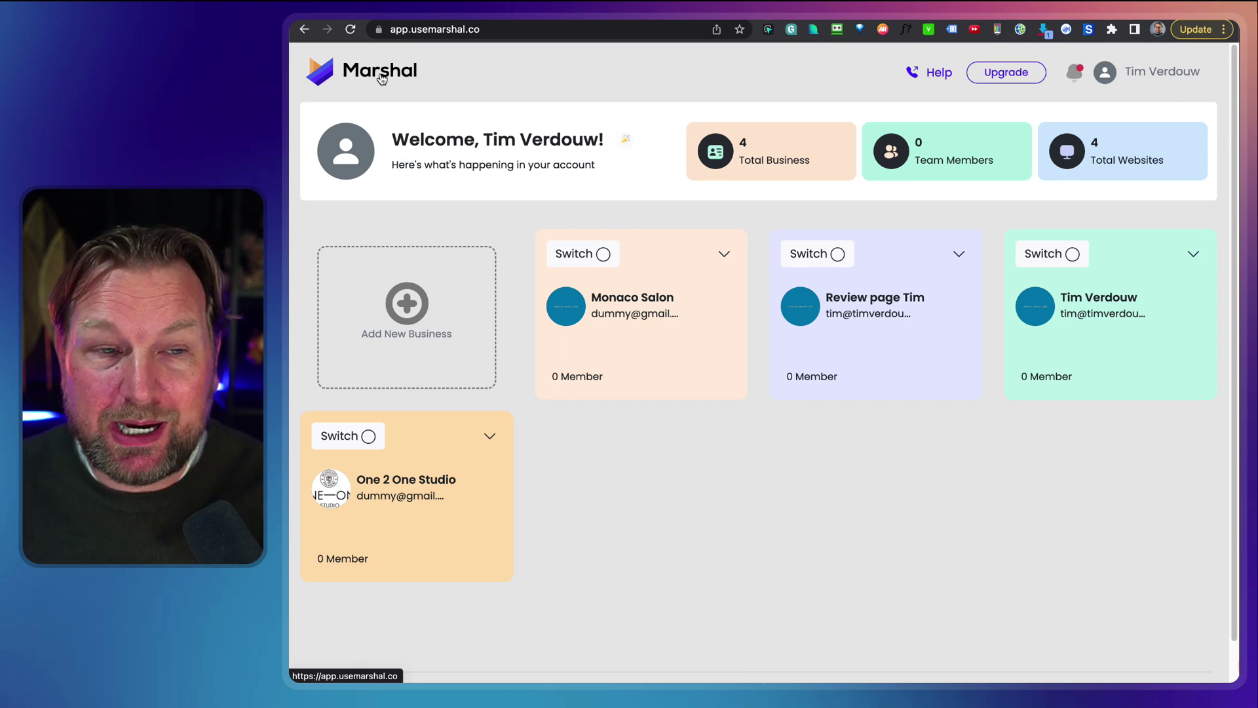
Start a new business with United States as the region, then abandon it without choosing a niche.
{"action": "left_click", "coordinate": [401, 326]}
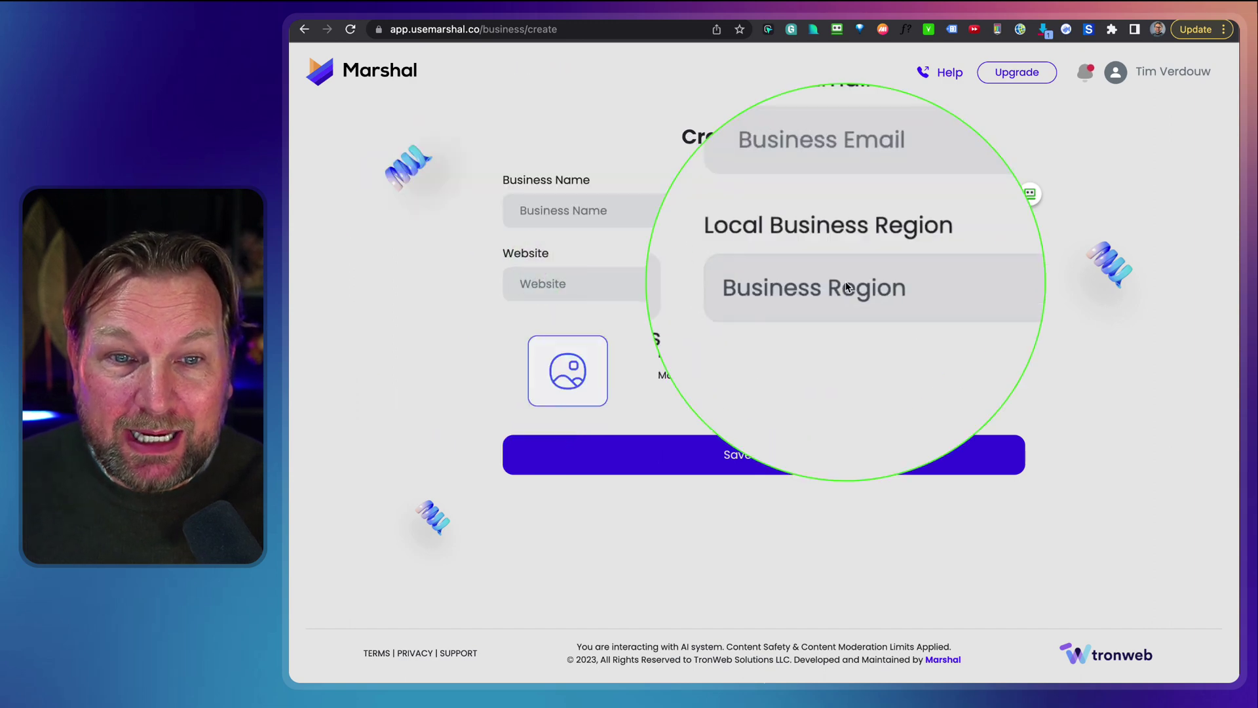
{"action": "left_click", "coordinate": [847, 289]}
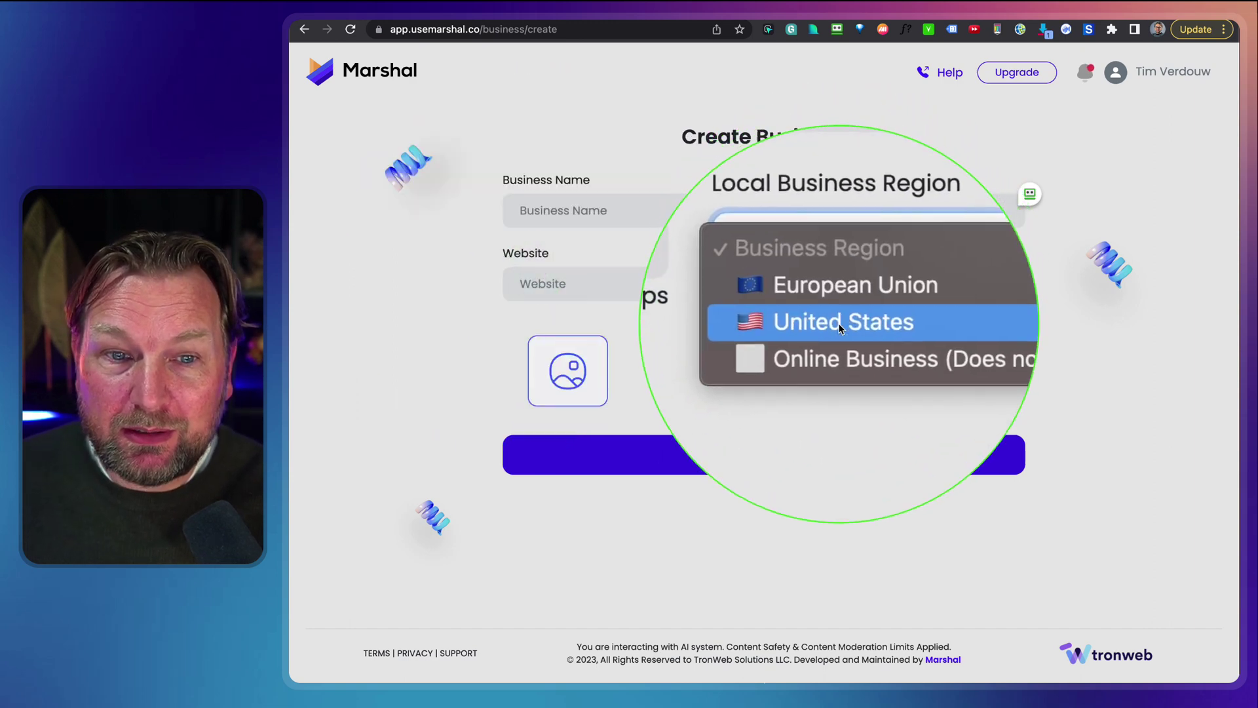
{"action": "left_click", "coordinate": [841, 328]}
{"action": "left_click", "coordinate": [867, 269]}
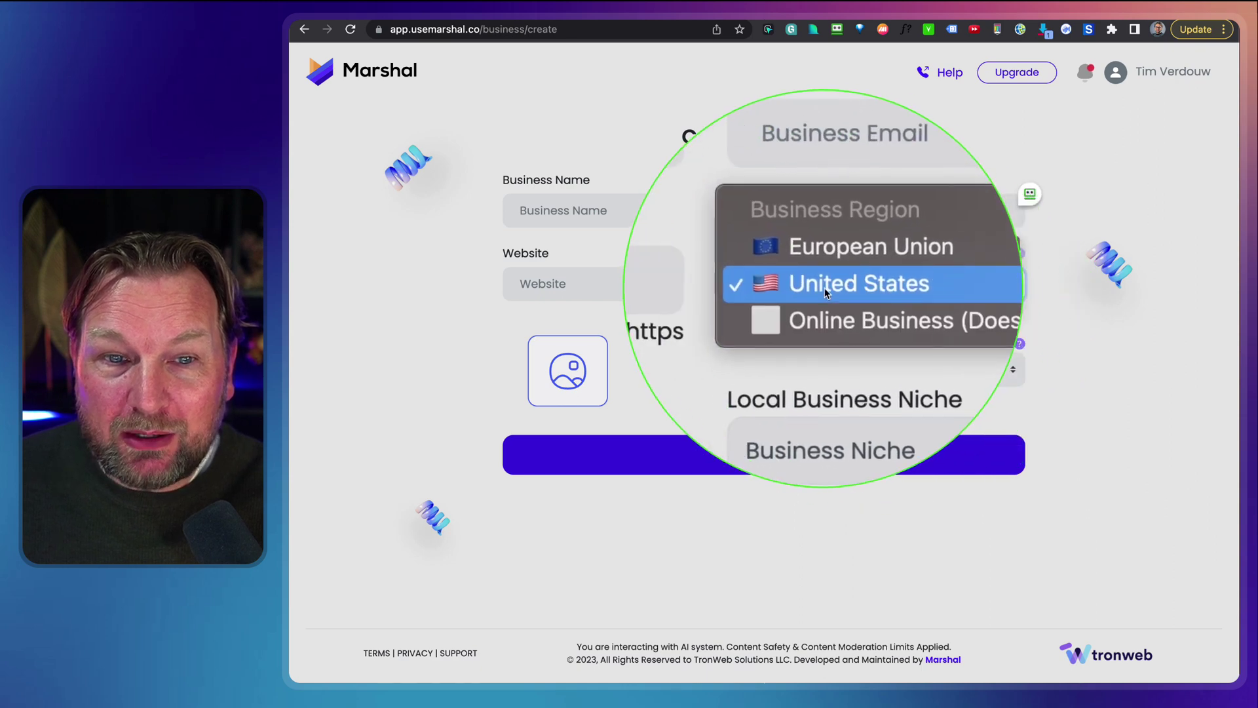
{"action": "left_click", "coordinate": [825, 289]}
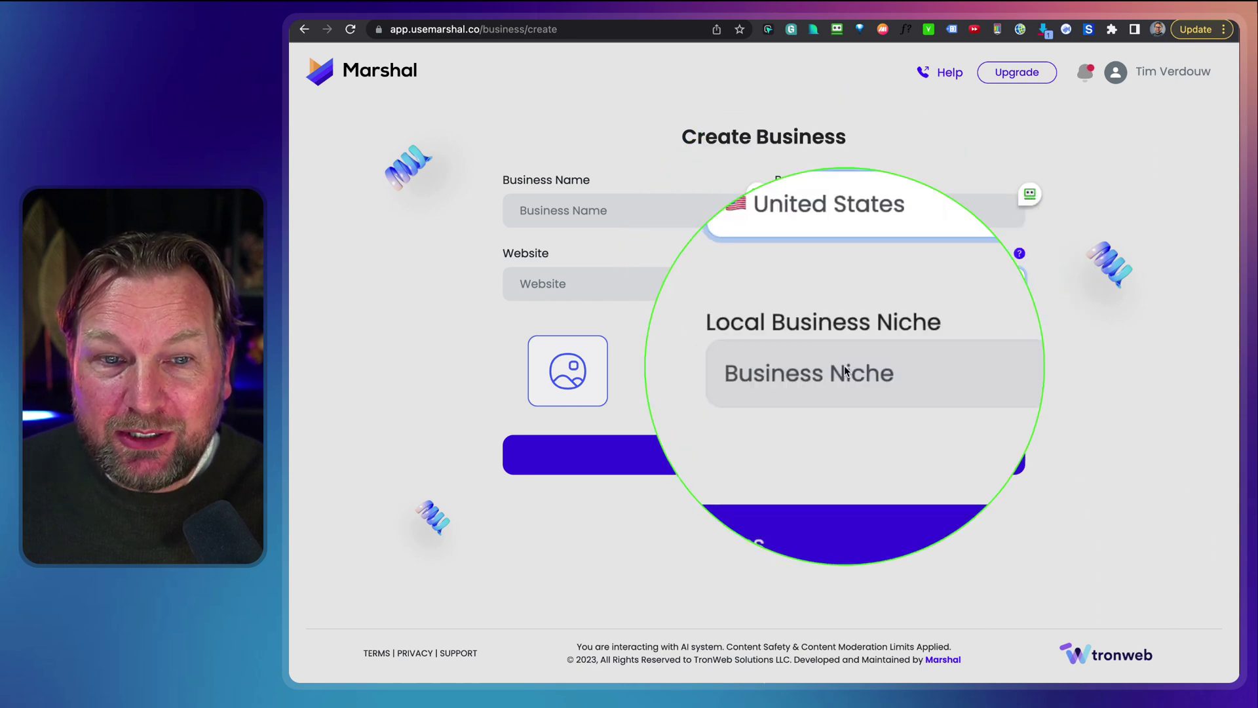
{"action": "left_click", "coordinate": [843, 371]}
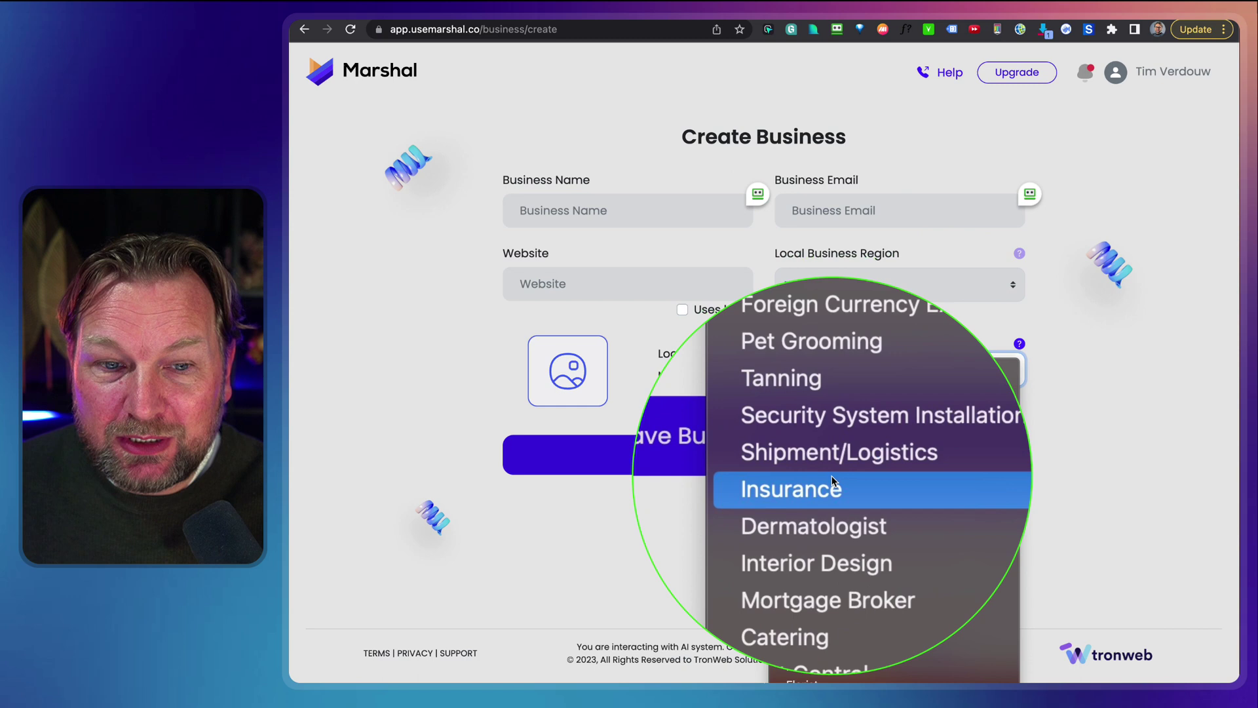
{"action": "left_click", "coordinate": [957, 157]}
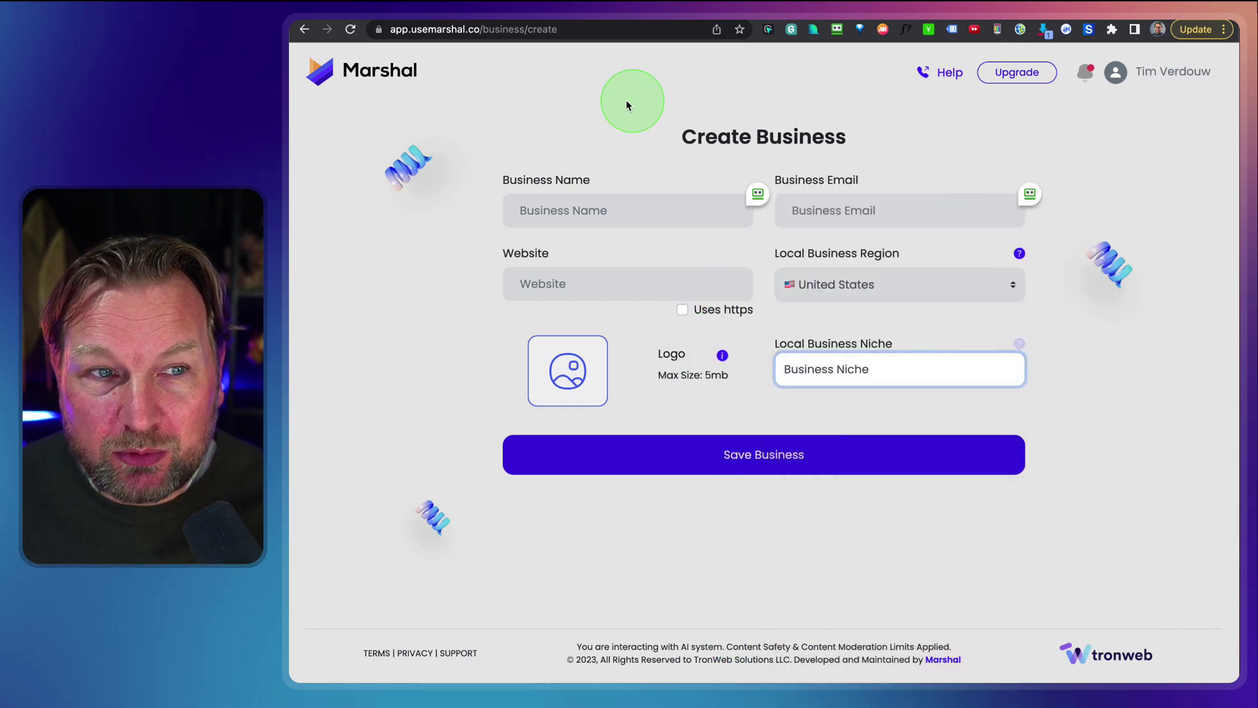
{"action": "left_click", "coordinate": [354, 75]}
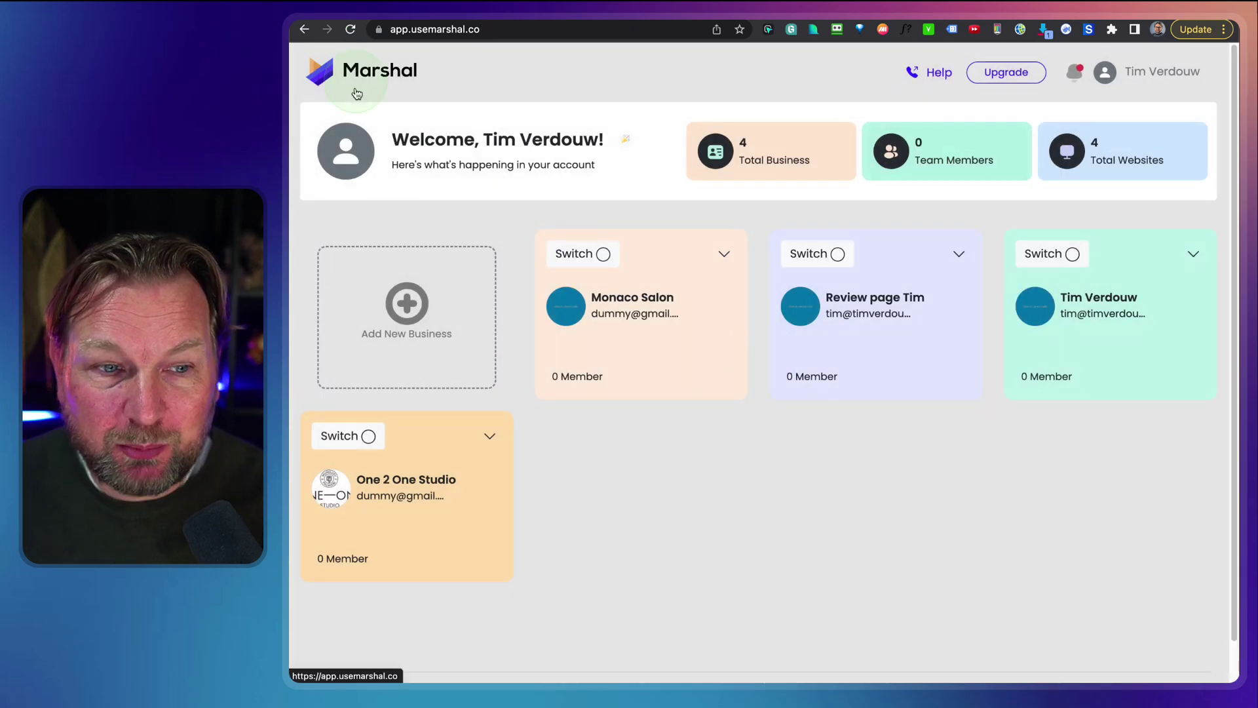
Open the One 2 One Studio business card to see its 22/100 compliance dashboard.
{"action": "left_click", "coordinate": [394, 493]}
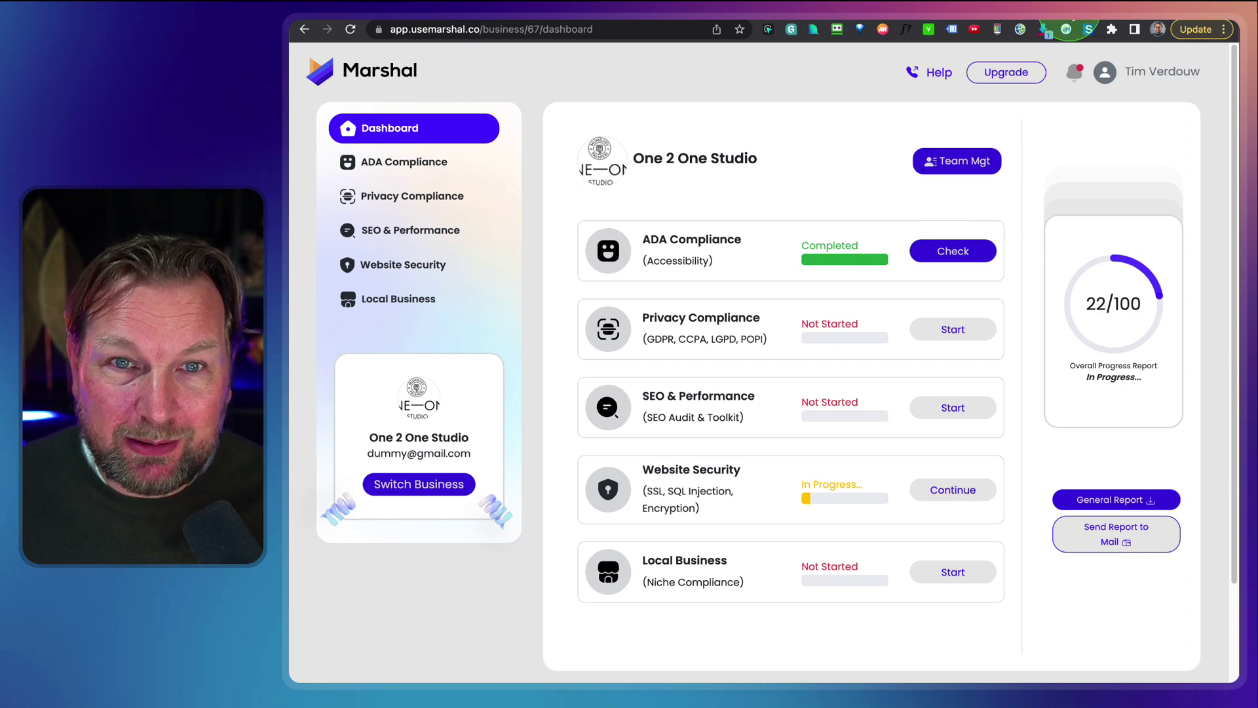
Switch to WordPress and scroll through the Marshal Security dashboard's protection modules and threat log.
{"action": "left_click", "coordinate": [1066, 29]}
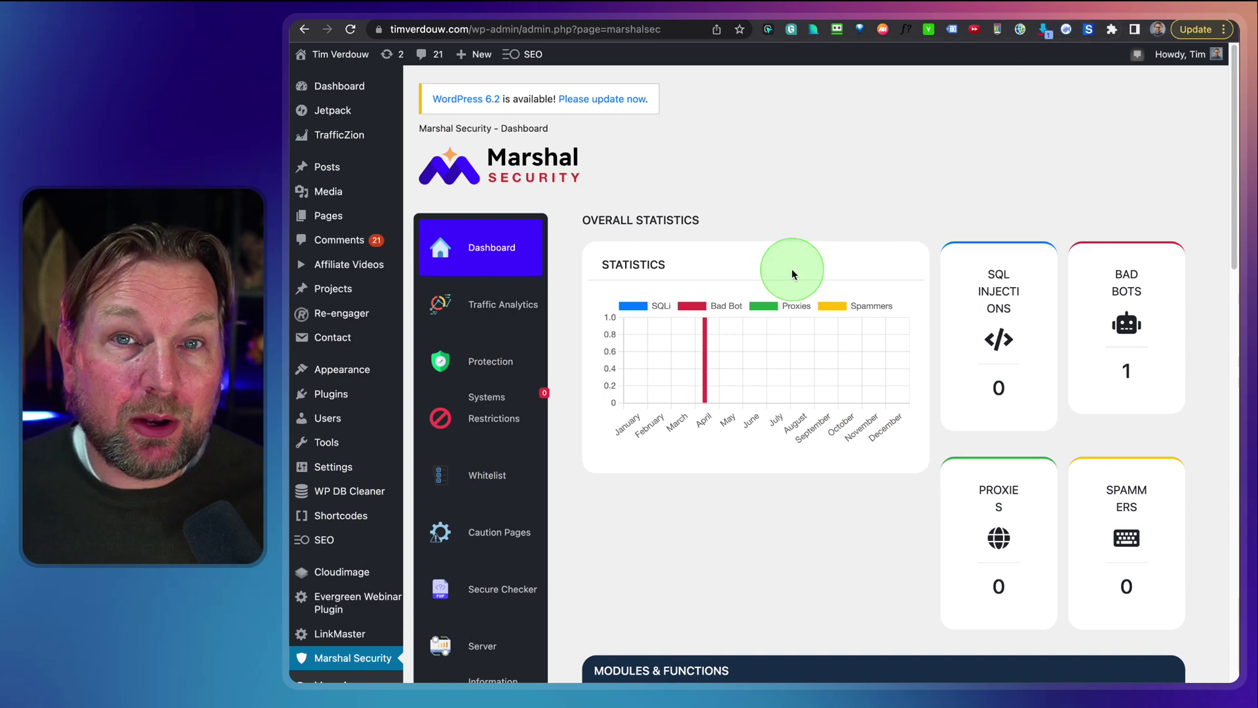
{"action": "scroll", "coordinate": [793, 278], "scroll_direction": "down", "scroll_amount": 3}
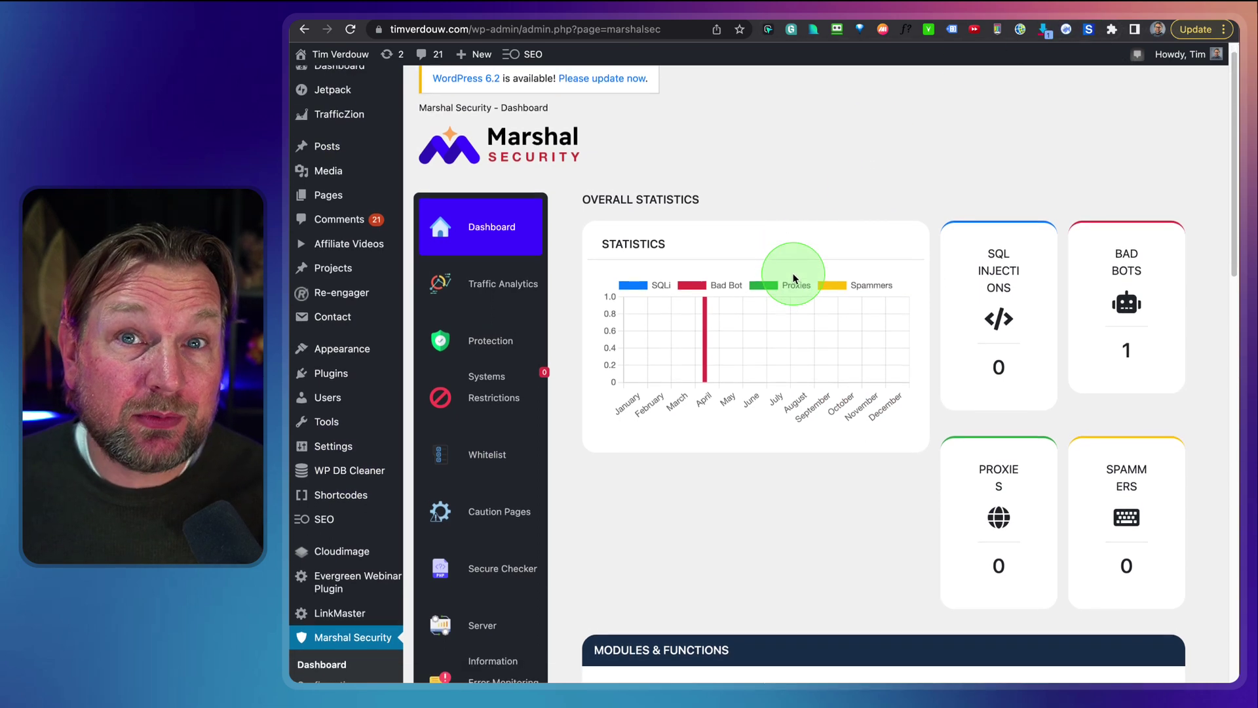
{"action": "scroll", "coordinate": [793, 278], "scroll_direction": "down", "scroll_amount": 9}
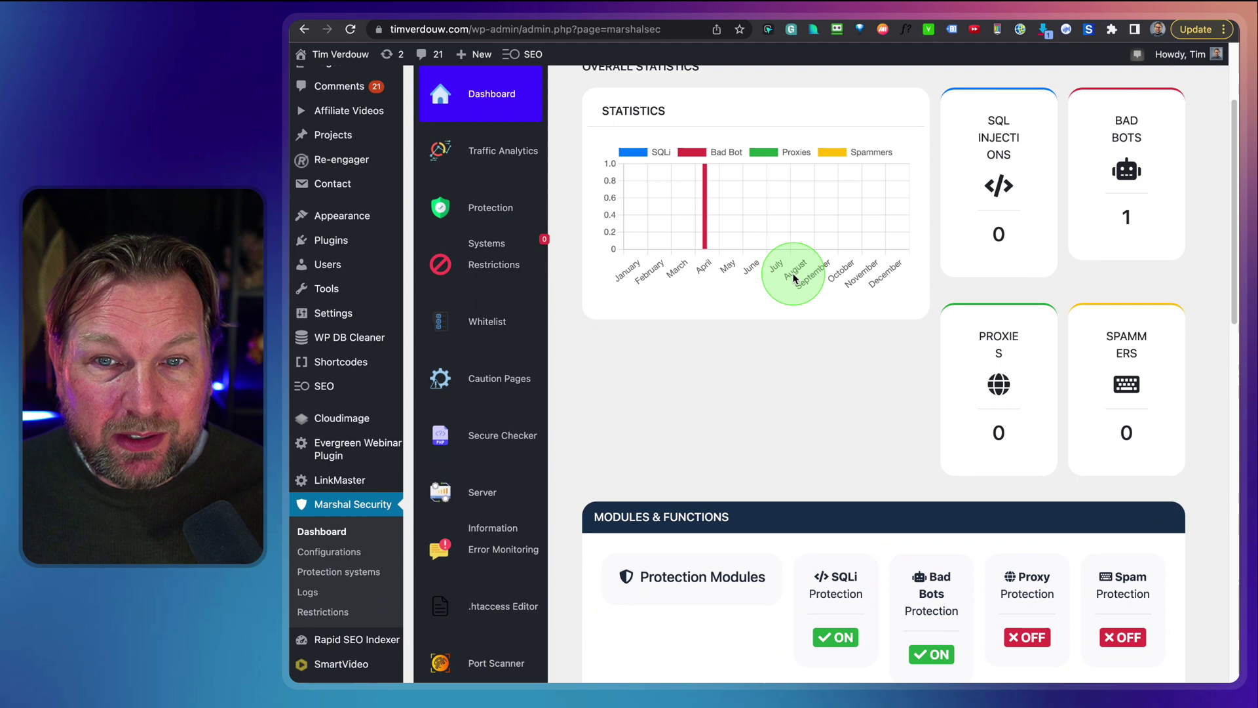
{"action": "scroll", "coordinate": [793, 278], "scroll_direction": "down", "scroll_amount": 5}
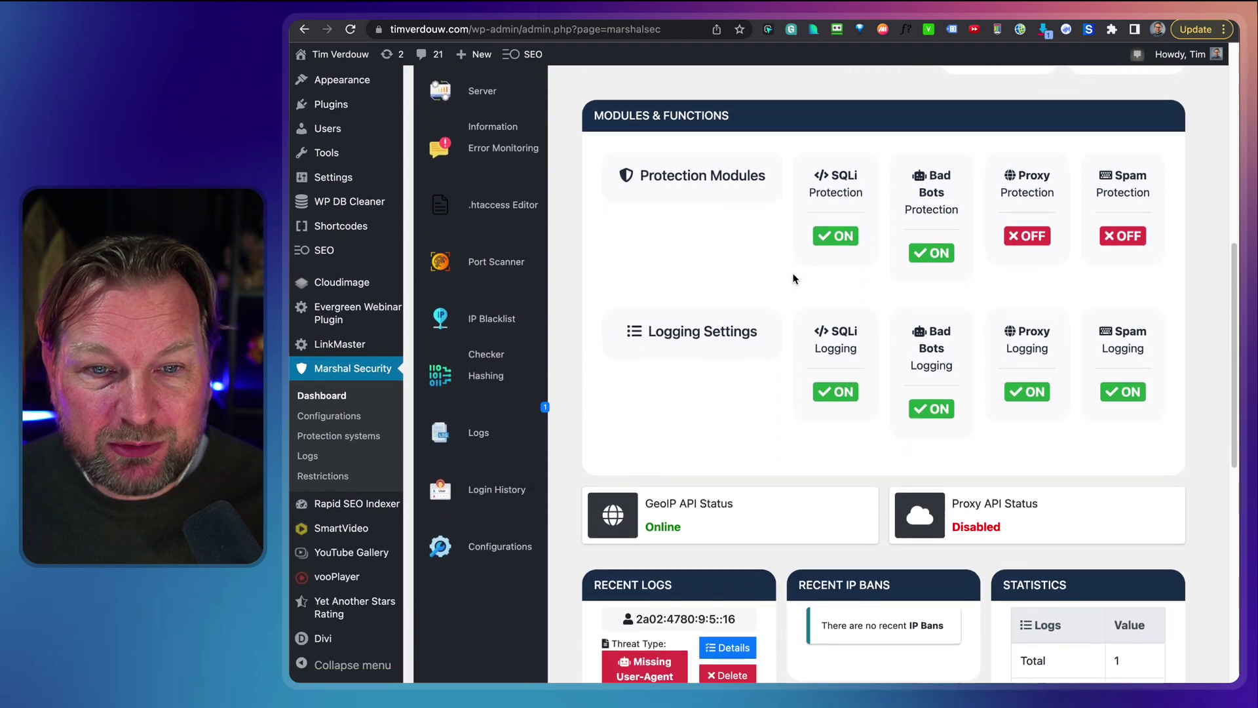
{"action": "left_click", "coordinate": [839, 209]}
{"action": "scroll", "coordinate": [859, 246], "scroll_direction": "down", "scroll_amount": 13}
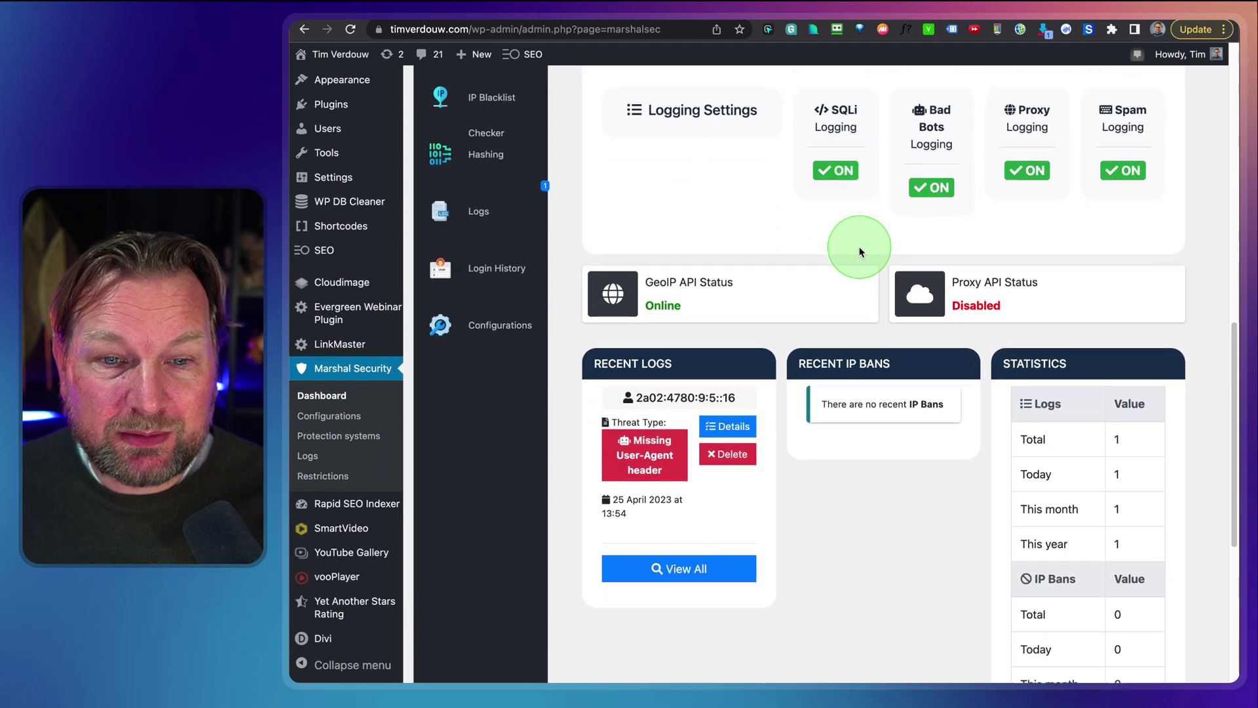
{"action": "scroll", "coordinate": [859, 246], "scroll_direction": "down", "scroll_amount": 5}
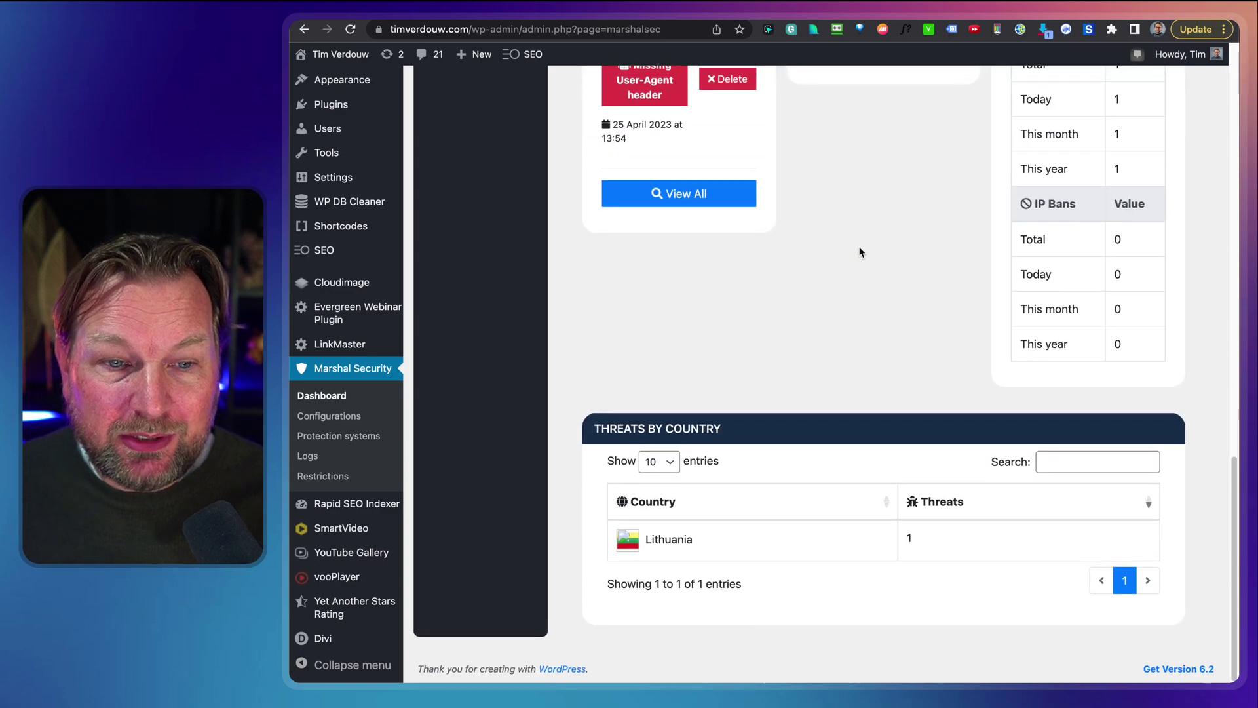
{"action": "scroll", "coordinate": [859, 249], "scroll_direction": "up", "scroll_amount": 2}
{"action": "scroll", "coordinate": [859, 249], "scroll_direction": "down", "scroll_amount": 2}
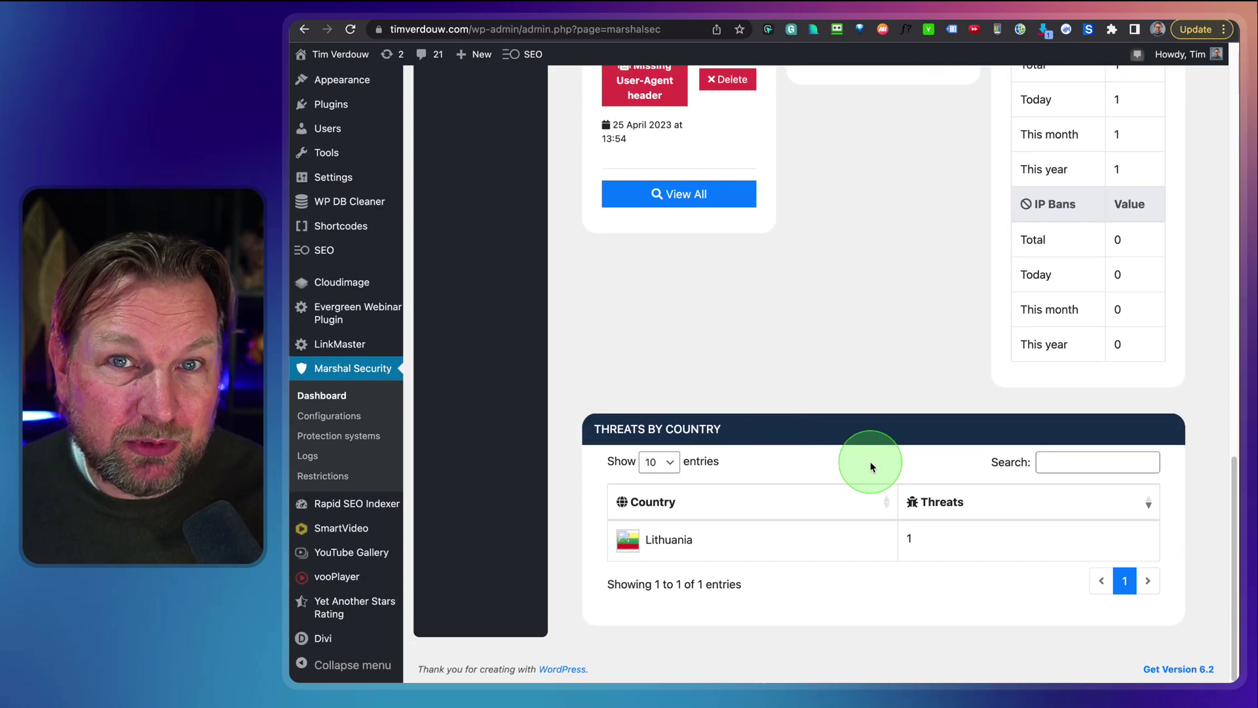
{"action": "scroll", "coordinate": [871, 466], "scroll_direction": "up", "scroll_amount": 20}
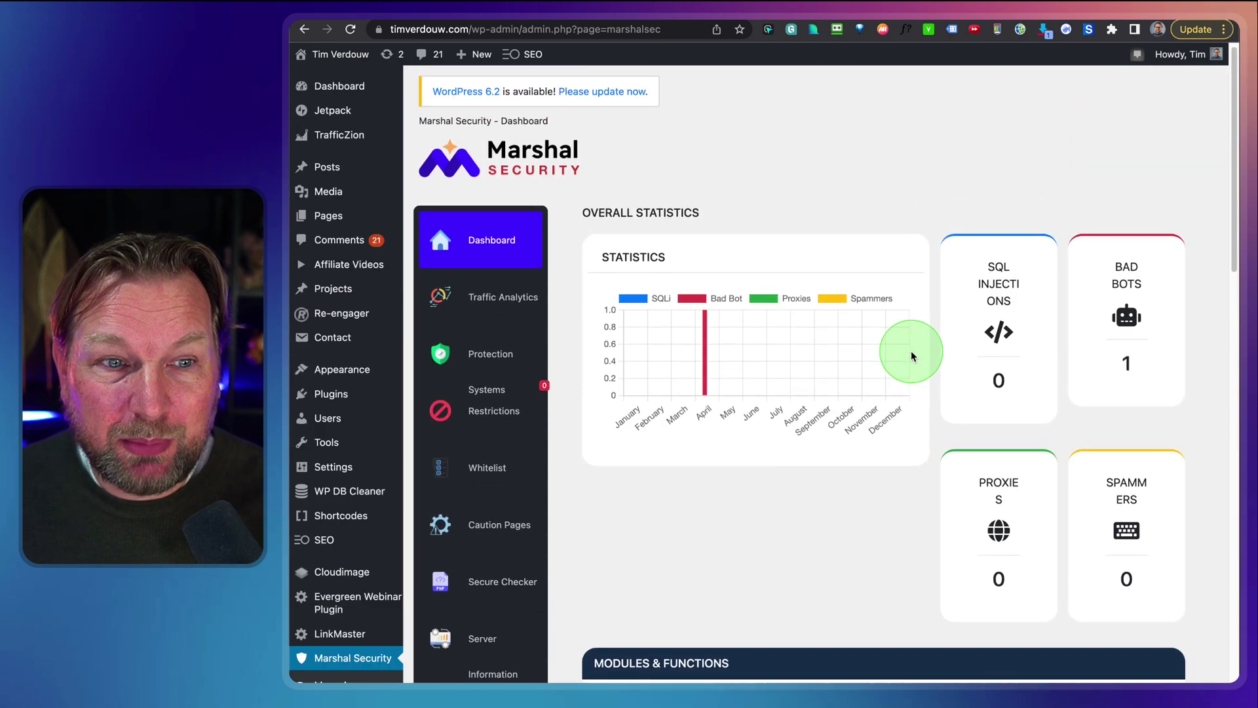
{"action": "scroll", "coordinate": [911, 356], "scroll_direction": "down", "scroll_amount": 3}
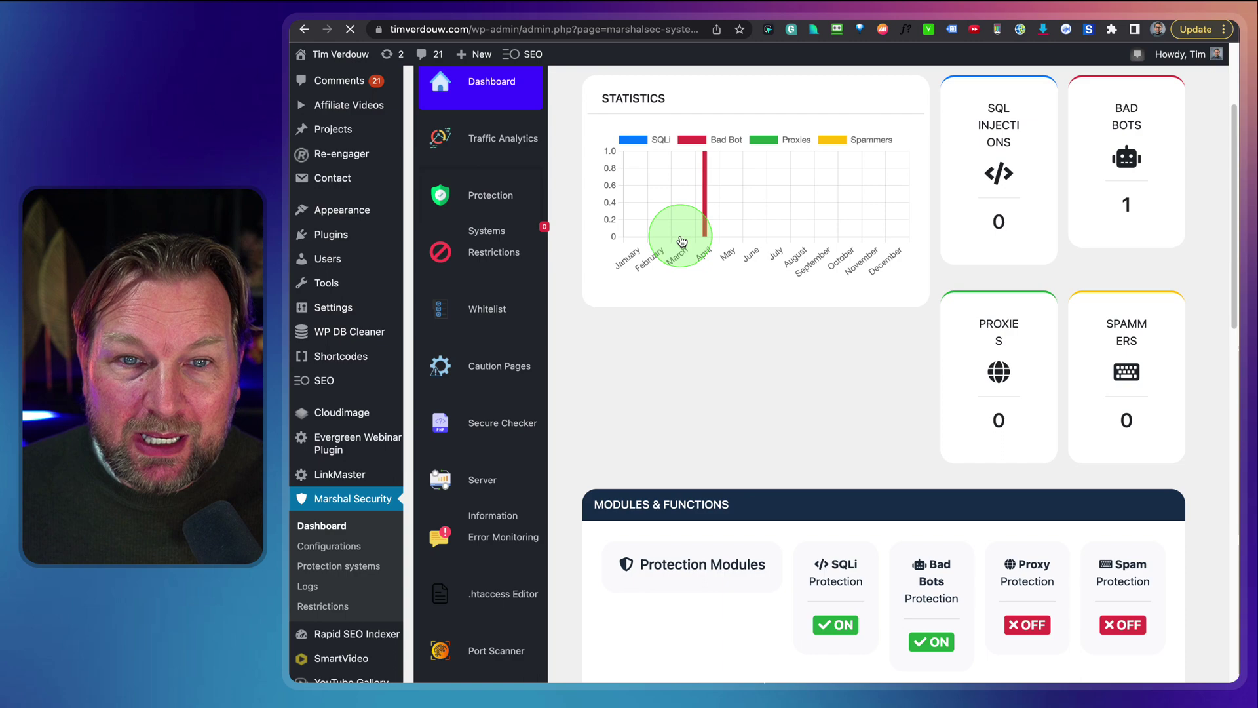
Open the Marshal Security Restrictions page and scroll through its settings.
{"action": "scroll", "coordinate": [682, 238], "scroll_direction": "down", "scroll_amount": 7}
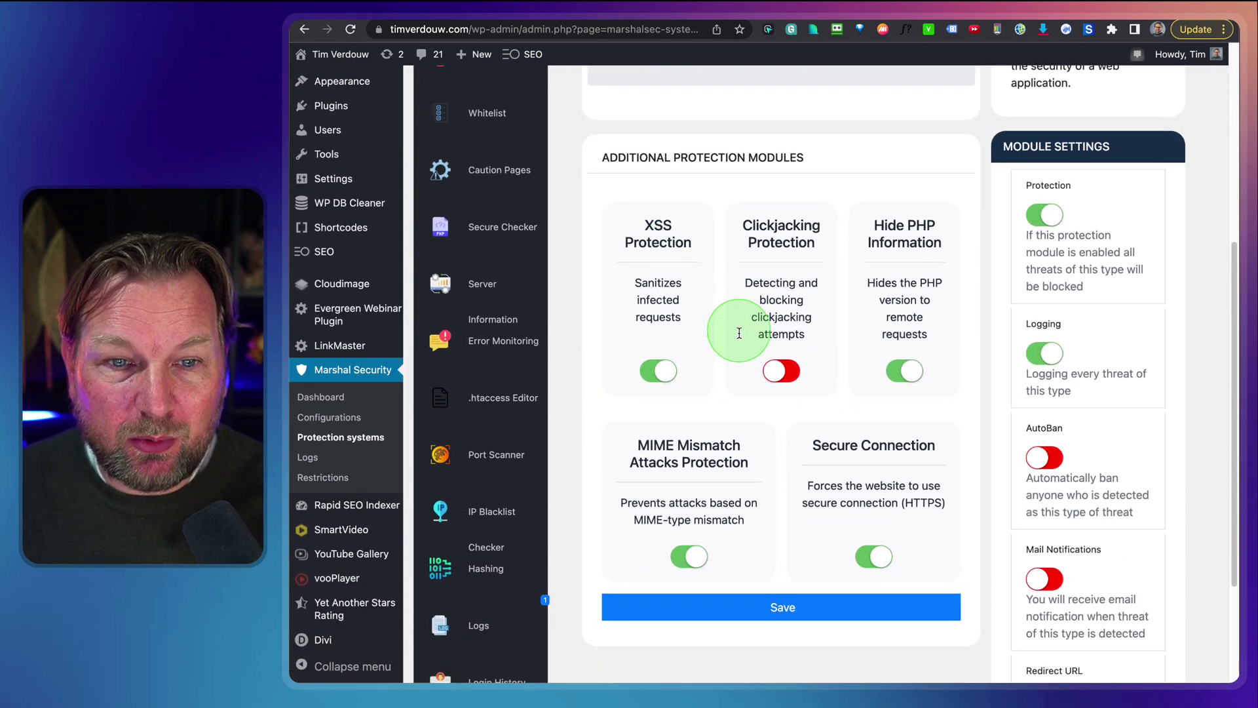
{"action": "scroll", "coordinate": [887, 396], "scroll_direction": "down", "scroll_amount": 3}
{"action": "scroll", "coordinate": [871, 387], "scroll_direction": "up", "scroll_amount": 3}
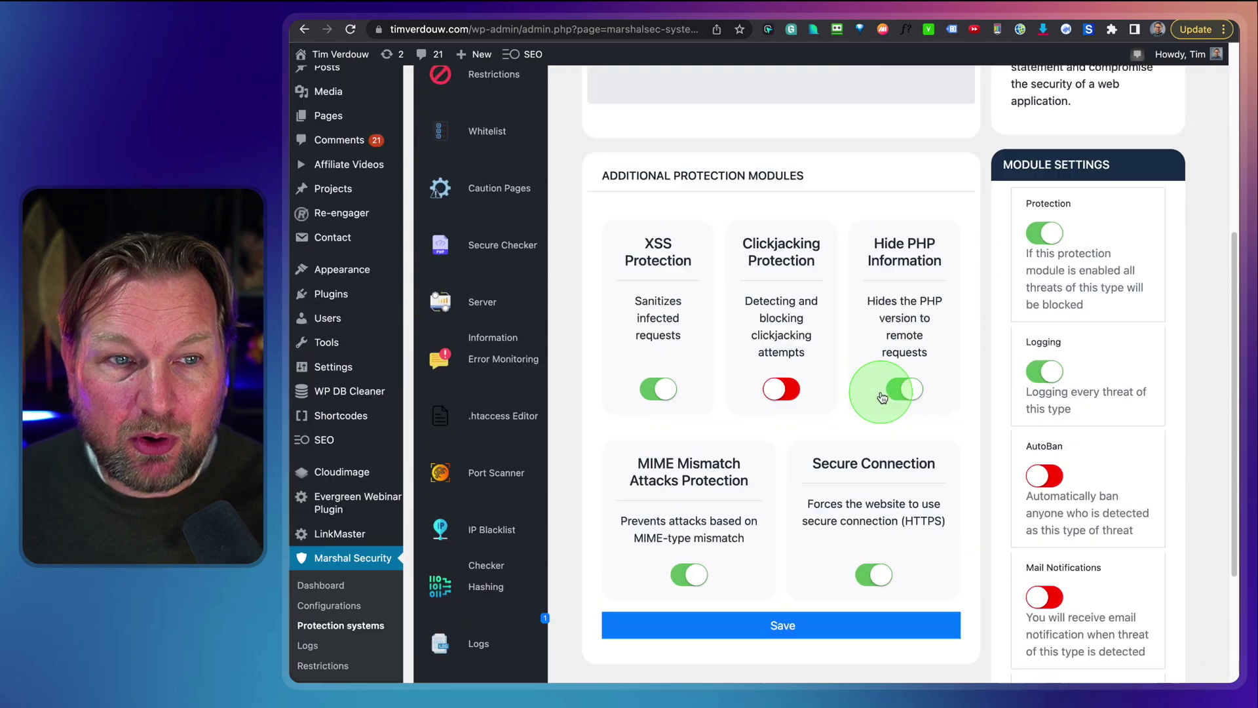
{"action": "scroll", "coordinate": [876, 393], "scroll_direction": "up", "scroll_amount": 3}
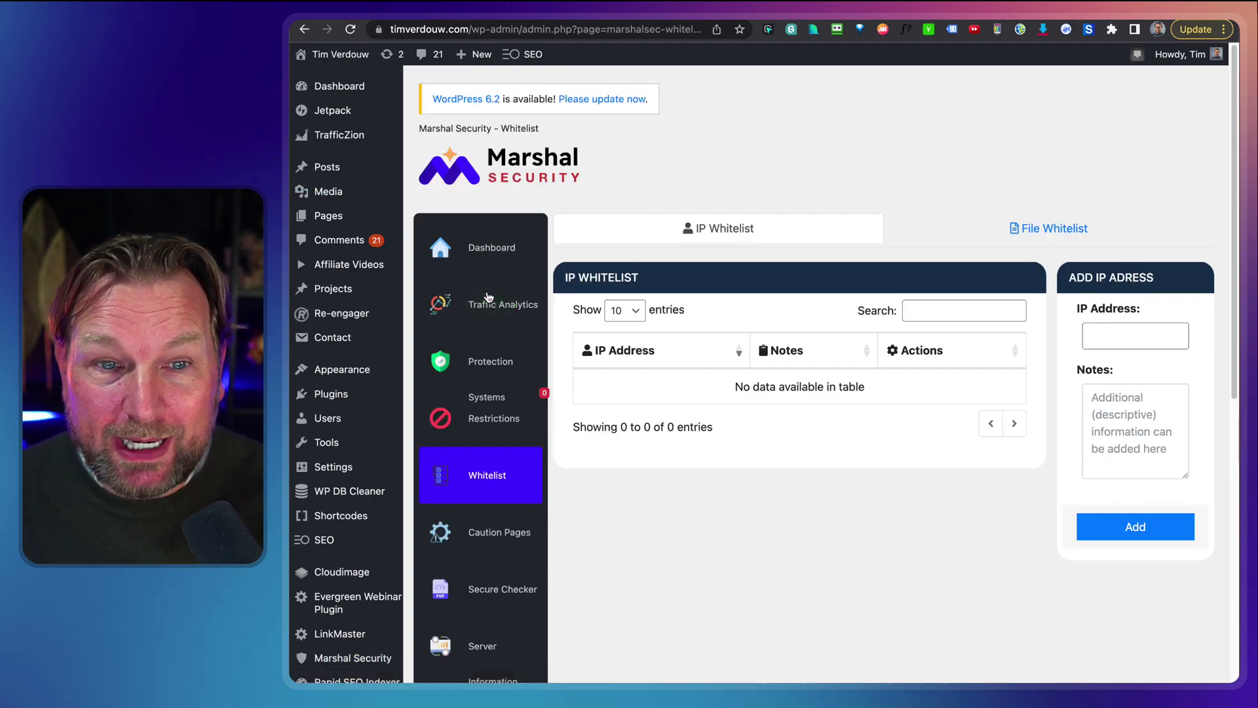
{"action": "scroll", "coordinate": [704, 337], "scroll_direction": "down", "scroll_amount": 3}
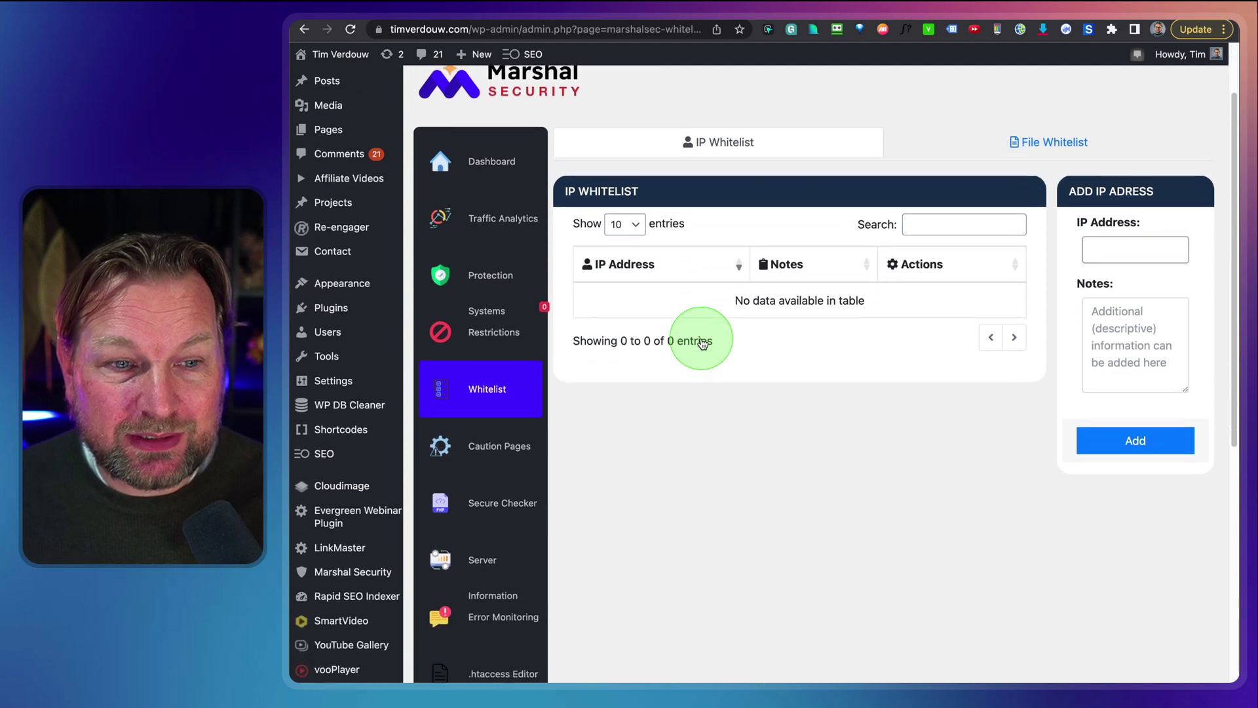
{"action": "left_click", "coordinate": [482, 312]}
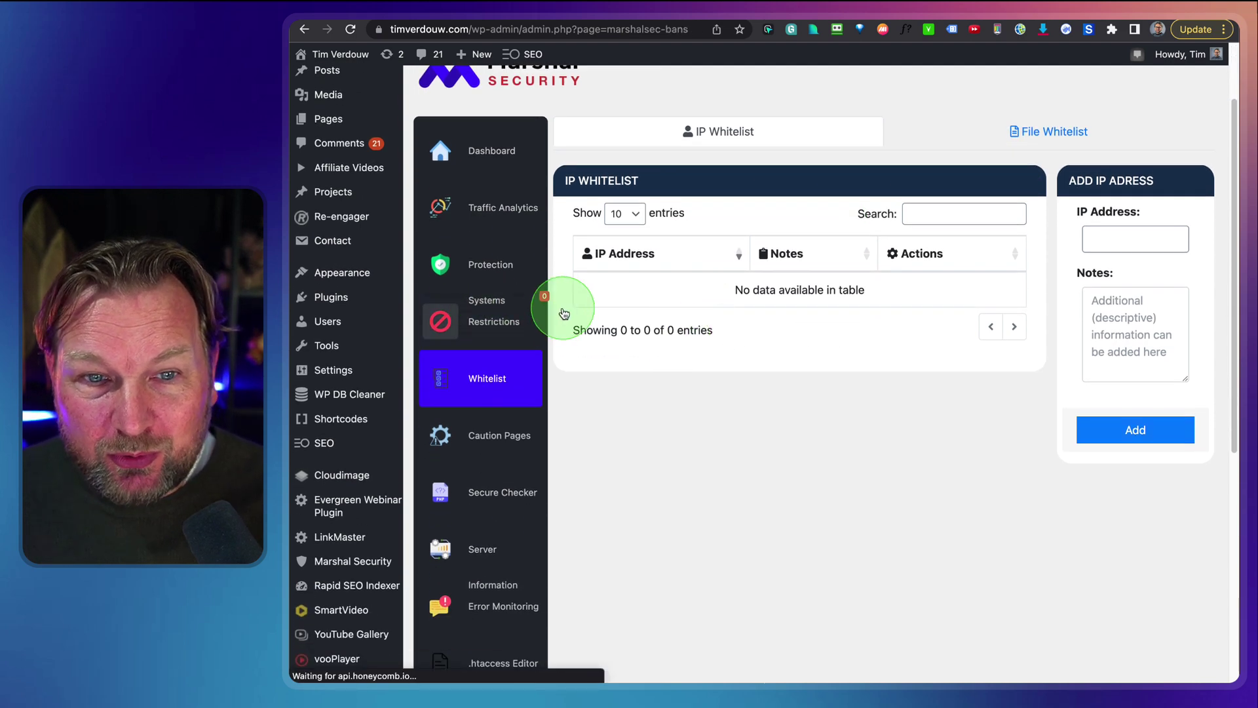
{"action": "scroll", "coordinate": [590, 321], "scroll_direction": "down", "scroll_amount": 3}
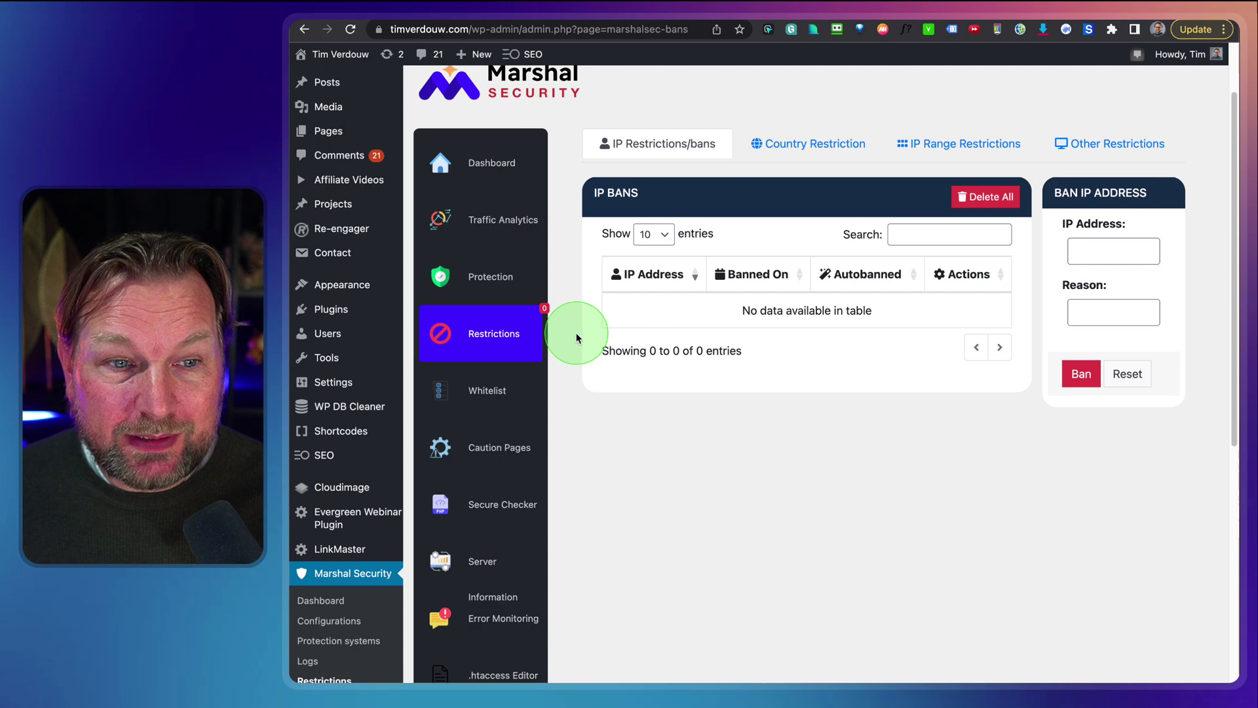
{"action": "scroll", "coordinate": [576, 337], "scroll_direction": "down", "scroll_amount": 3}
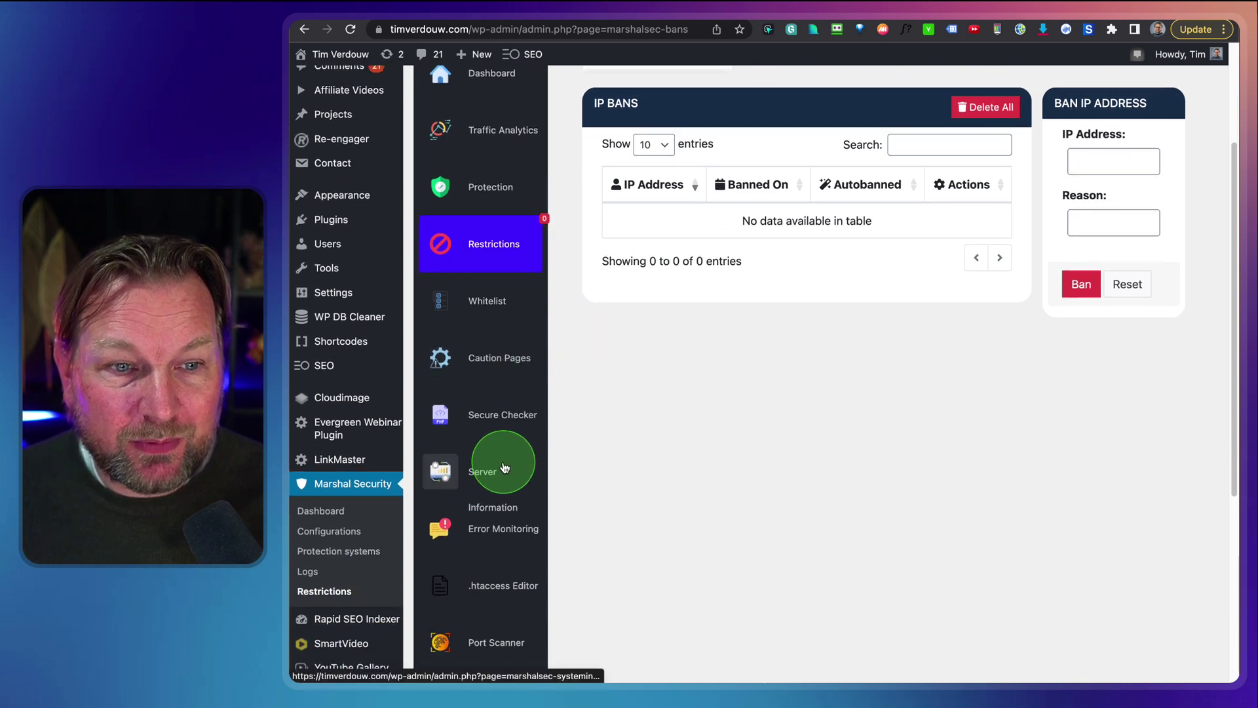
{"action": "scroll", "coordinate": [508, 462], "scroll_direction": "down", "scroll_amount": 6}
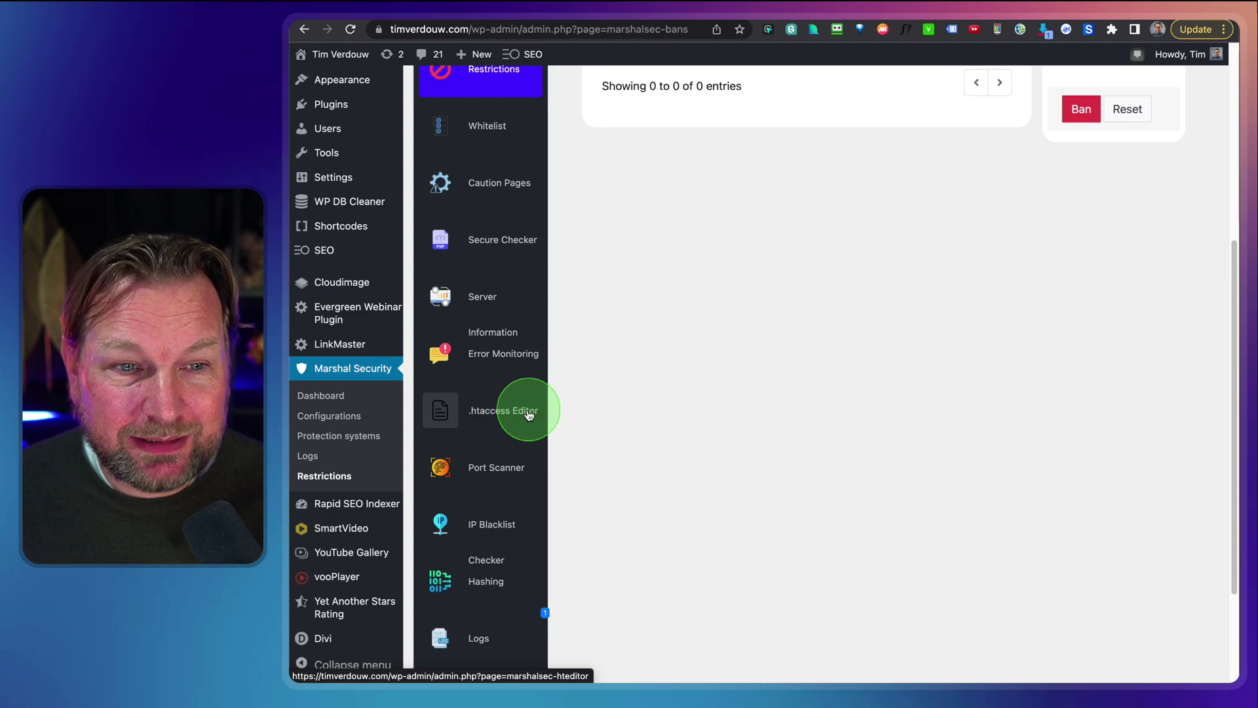
{"action": "scroll", "coordinate": [524, 413], "scroll_direction": "down", "scroll_amount": 4}
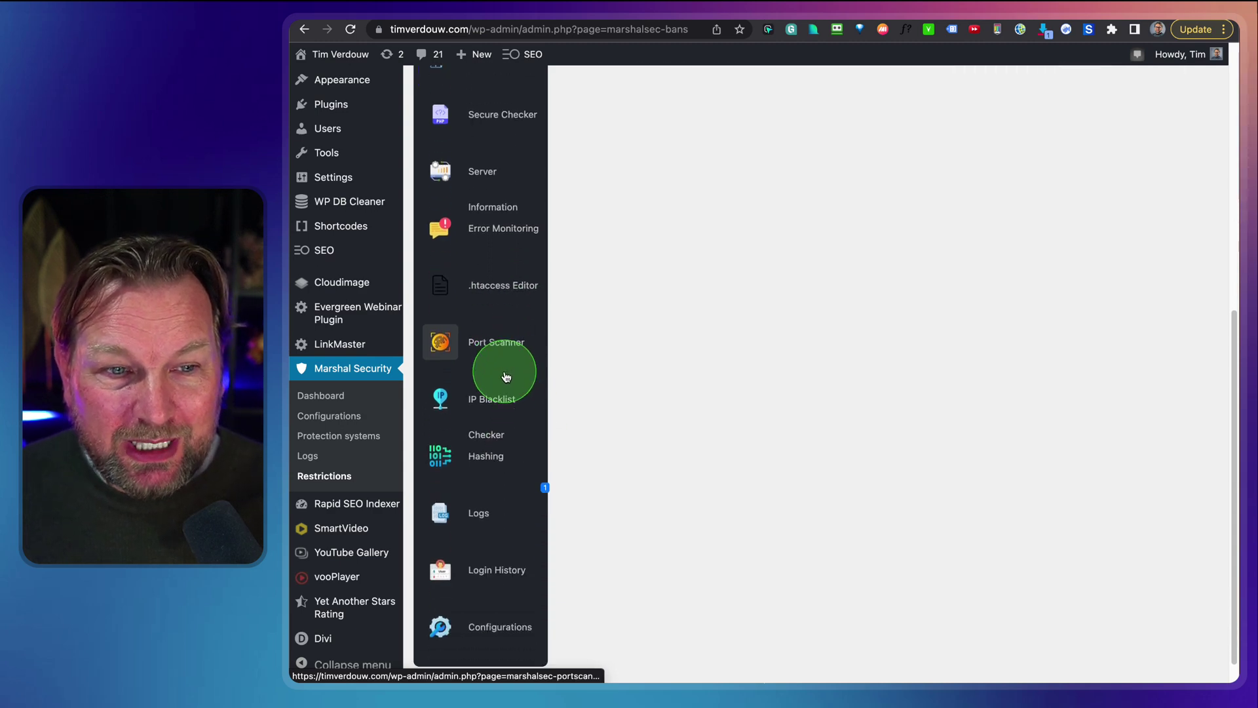
{"action": "scroll", "coordinate": [505, 414], "scroll_direction": "up", "scroll_amount": 4}
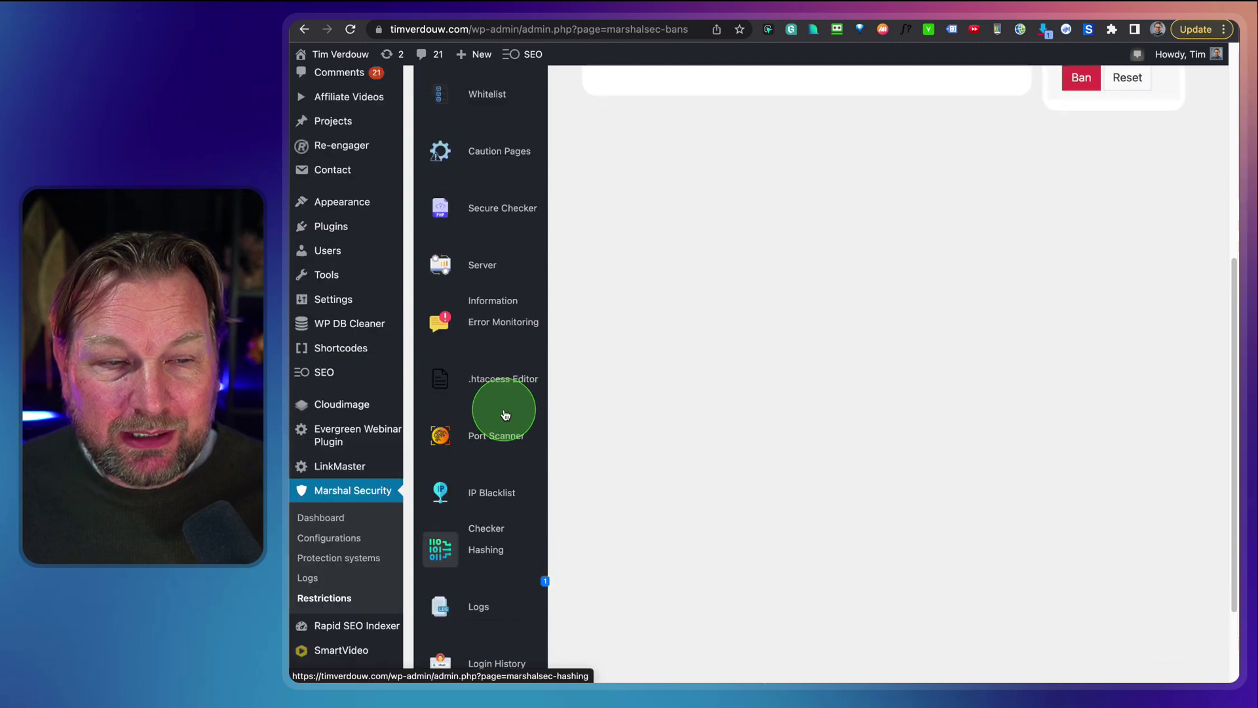
{"action": "scroll", "coordinate": [505, 414], "scroll_direction": "up", "scroll_amount": 10}
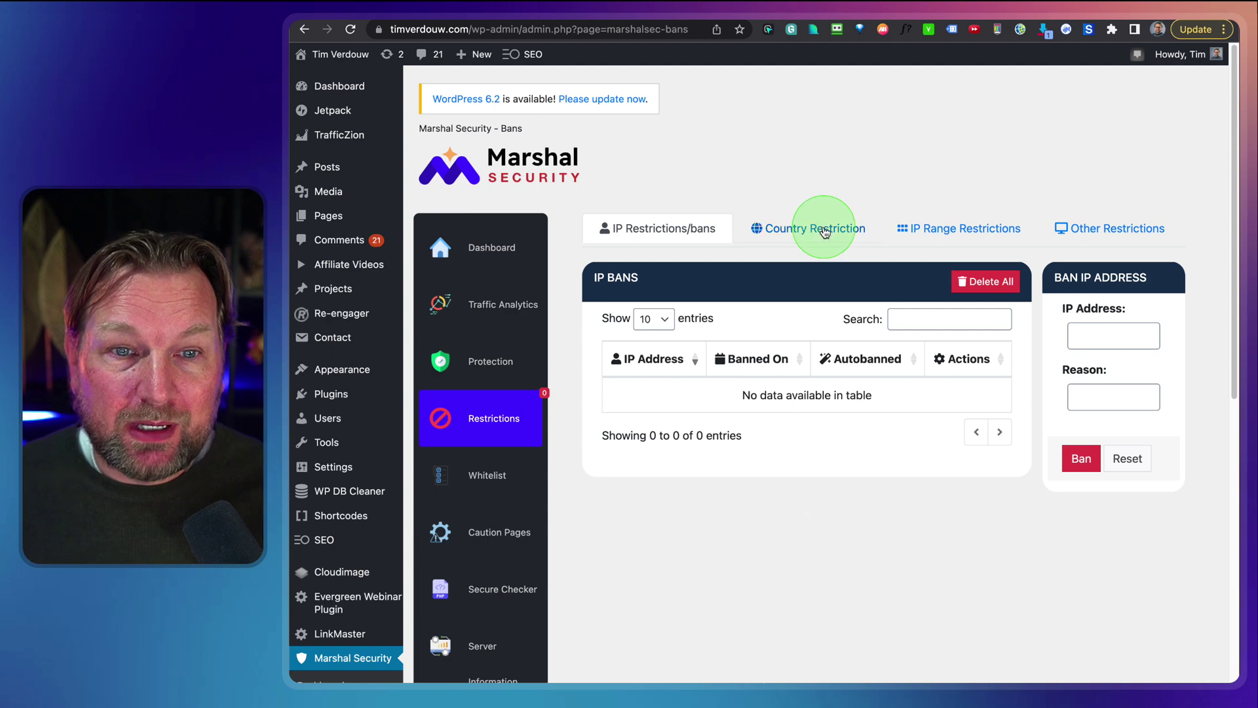
Review the Country, IP Range and Other Restrictions tabs, then return to the Marshal dashboard.
{"action": "left_click", "coordinate": [780, 230]}
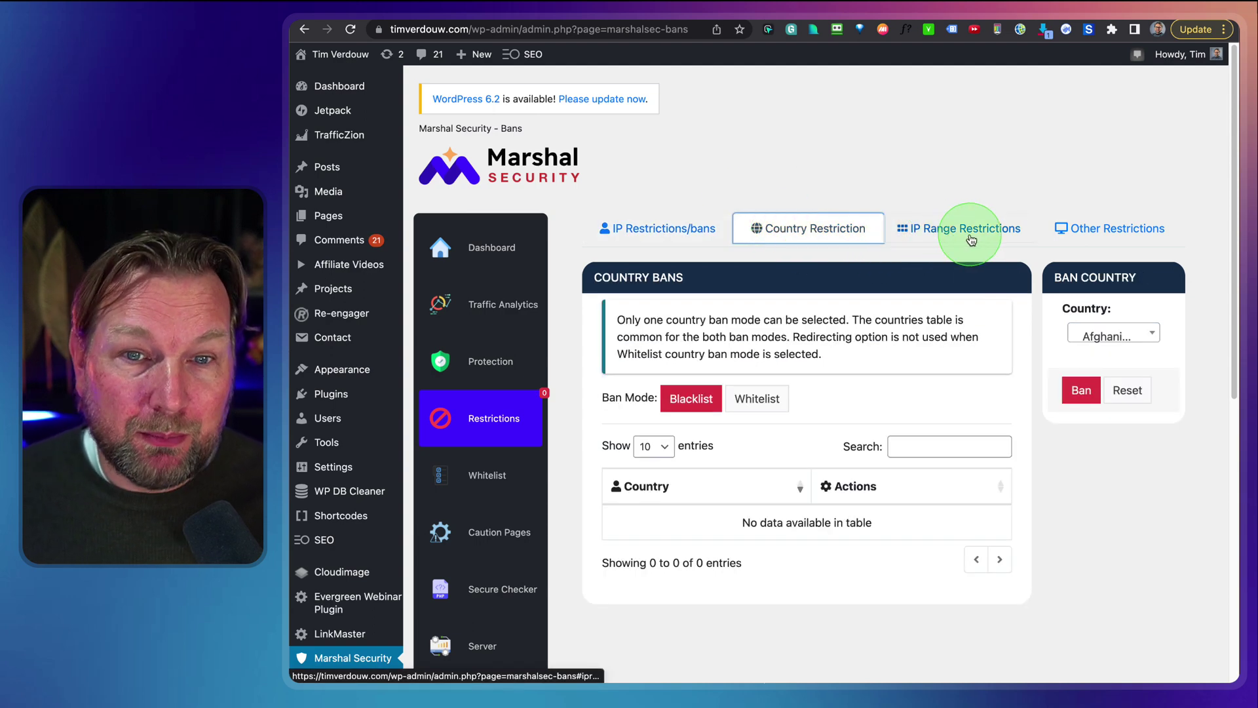
{"action": "left_click", "coordinate": [967, 237]}
{"action": "left_click", "coordinate": [1093, 234]}
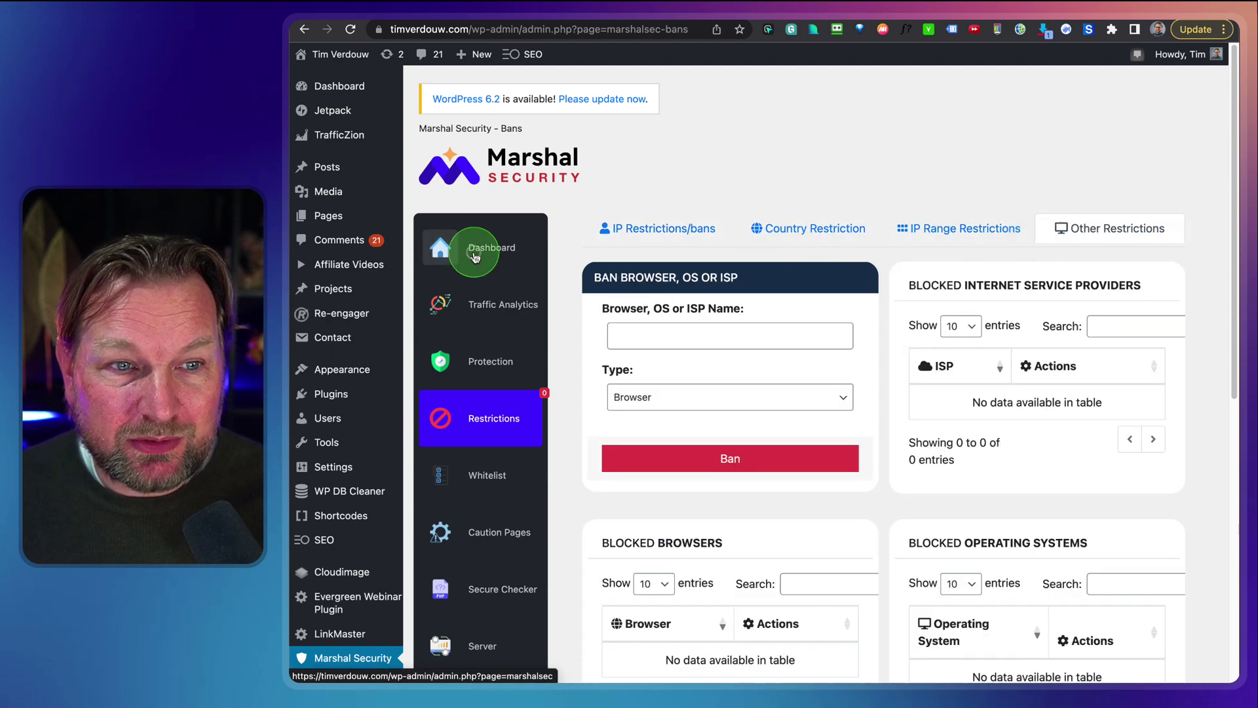
{"action": "left_click", "coordinate": [482, 247]}
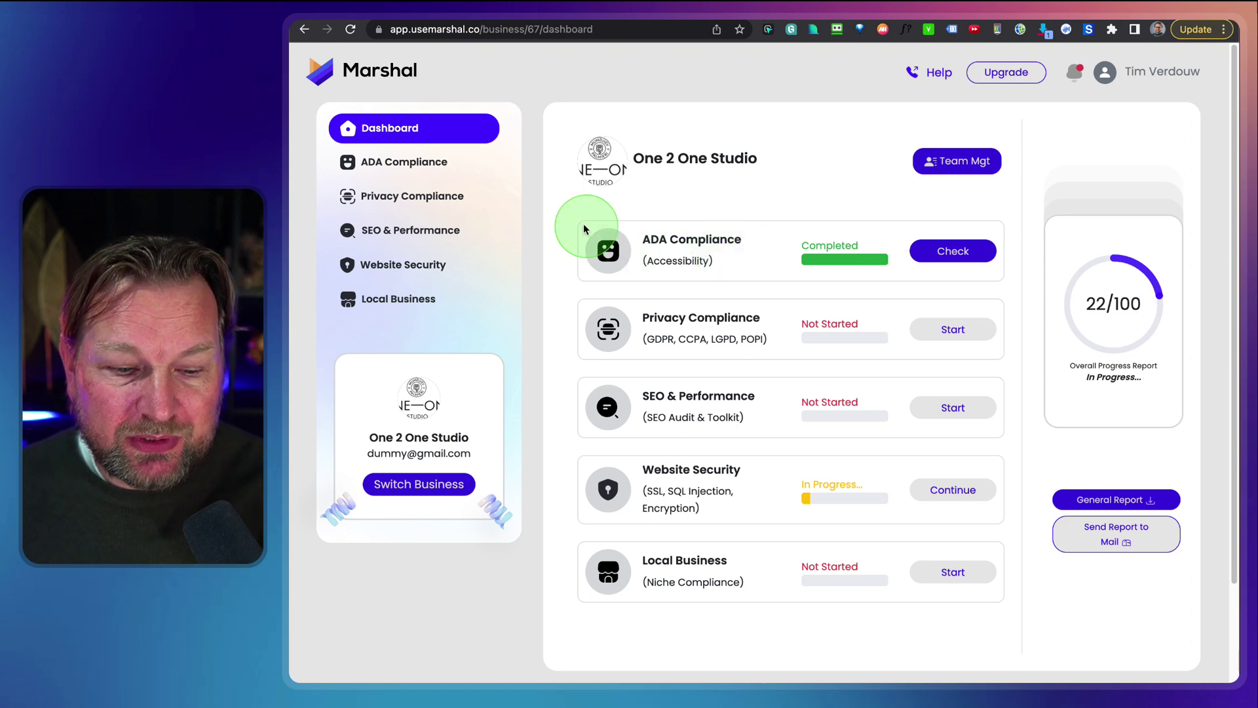
Open the ADA Compliance widget settings and scroll through them.
{"action": "left_click_drag", "start_coordinate": [765, 456], "coordinate": [1016, 643]}
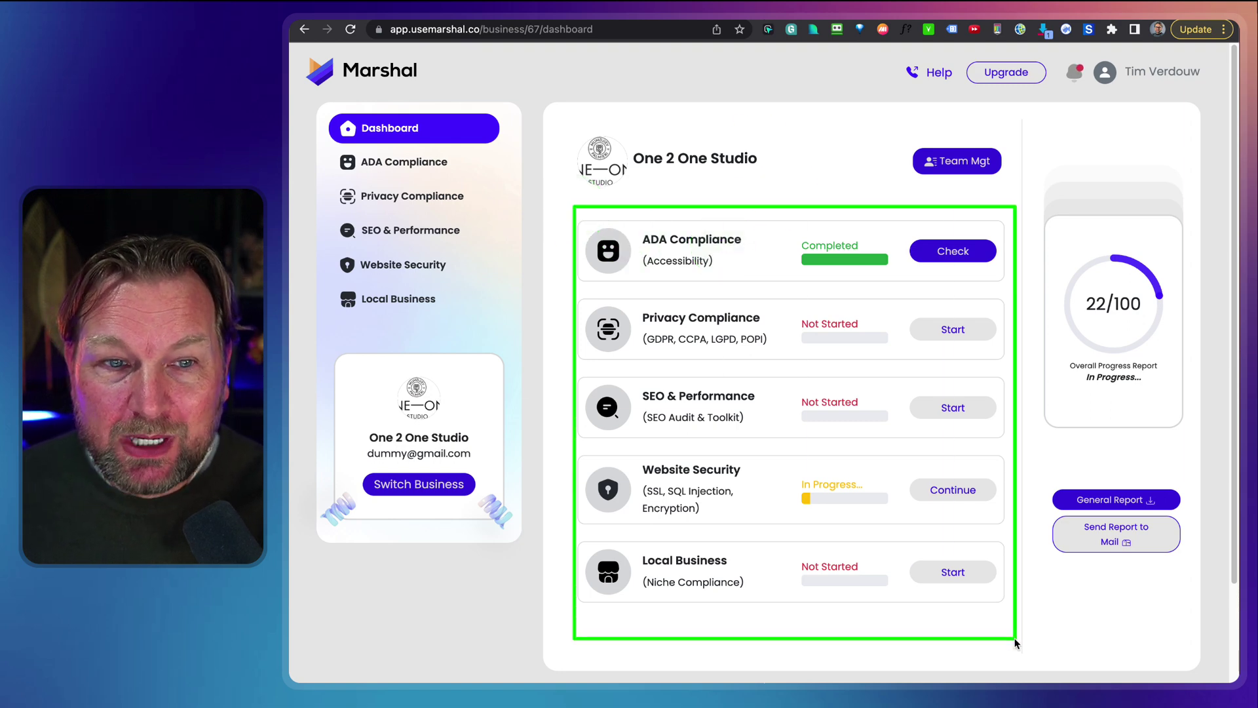
{"action": "left_click", "coordinate": [637, 260]}
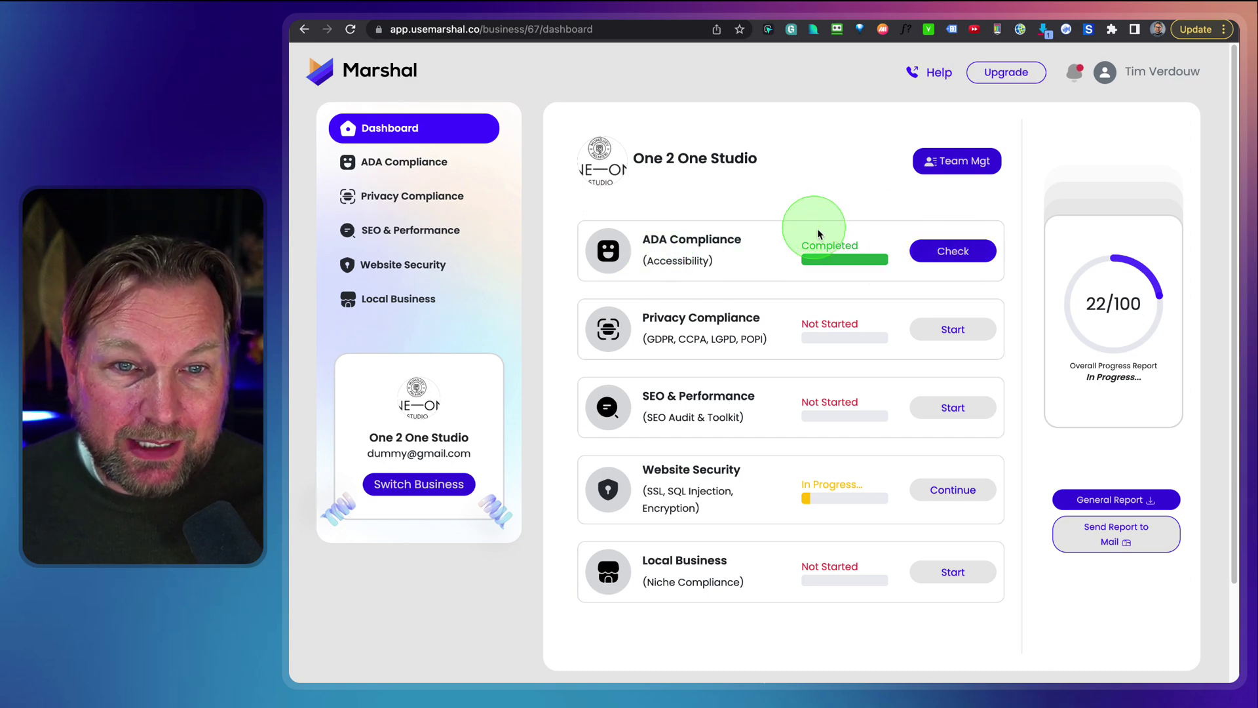
{"action": "left_click", "coordinate": [962, 257]}
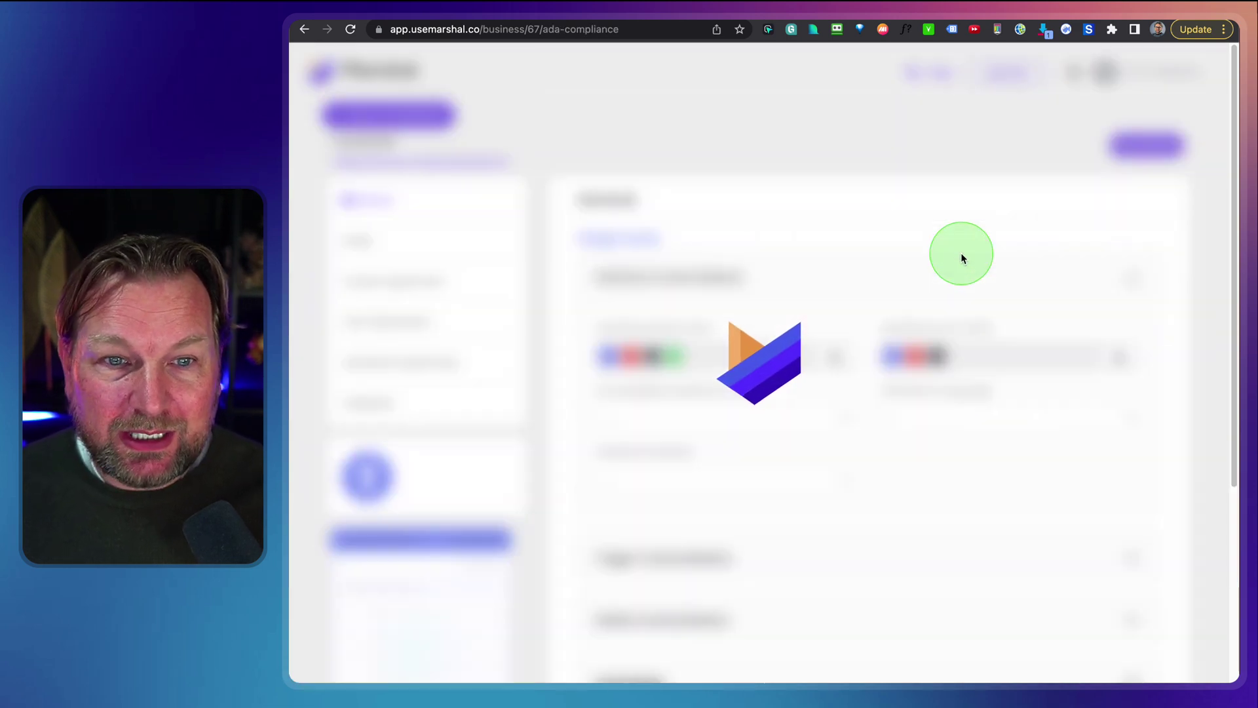
{"action": "scroll", "coordinate": [866, 334], "scroll_direction": "down", "scroll_amount": 3}
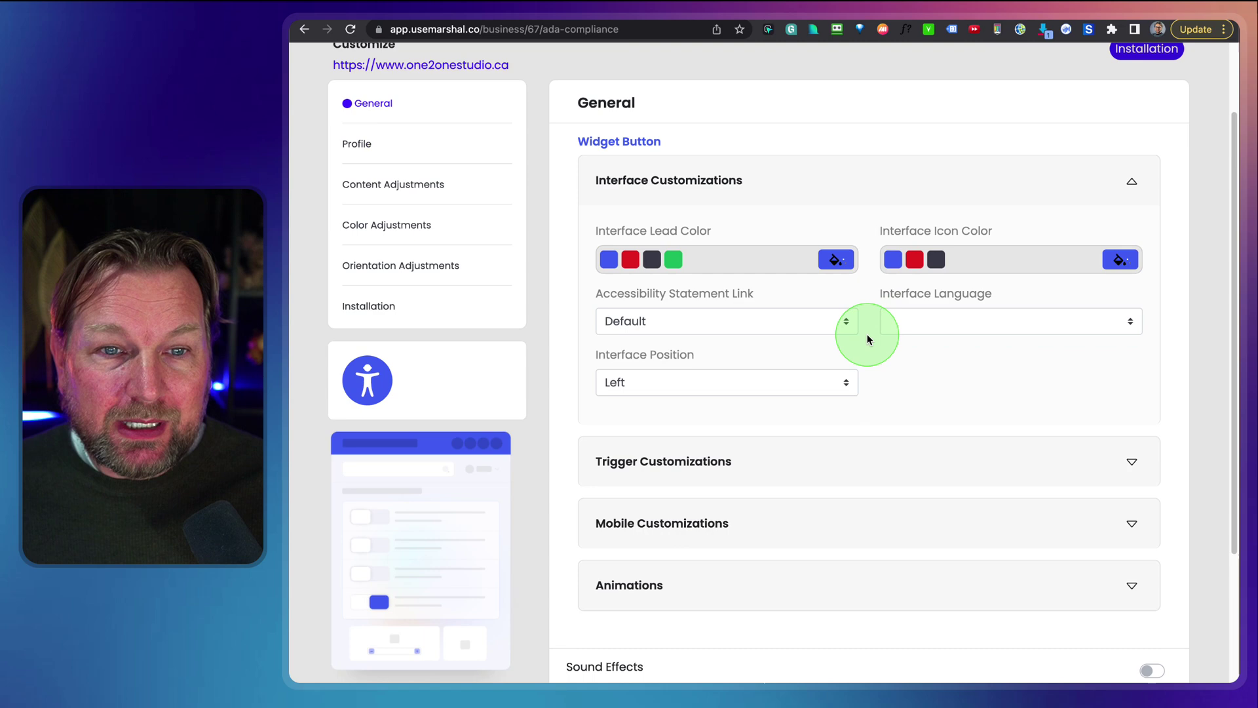
{"action": "scroll", "coordinate": [867, 339], "scroll_direction": "down", "scroll_amount": 2}
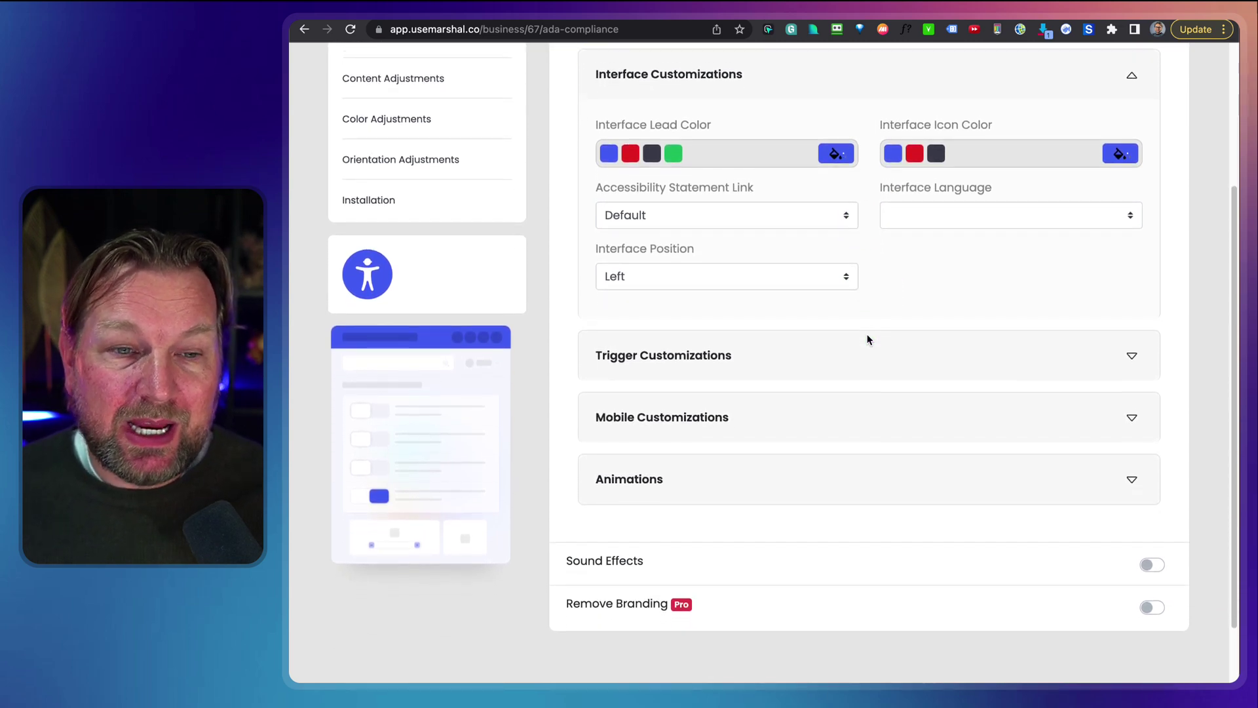
{"action": "scroll", "coordinate": [867, 338], "scroll_direction": "up", "scroll_amount": 2}
{"action": "left_click", "coordinate": [863, 249]}
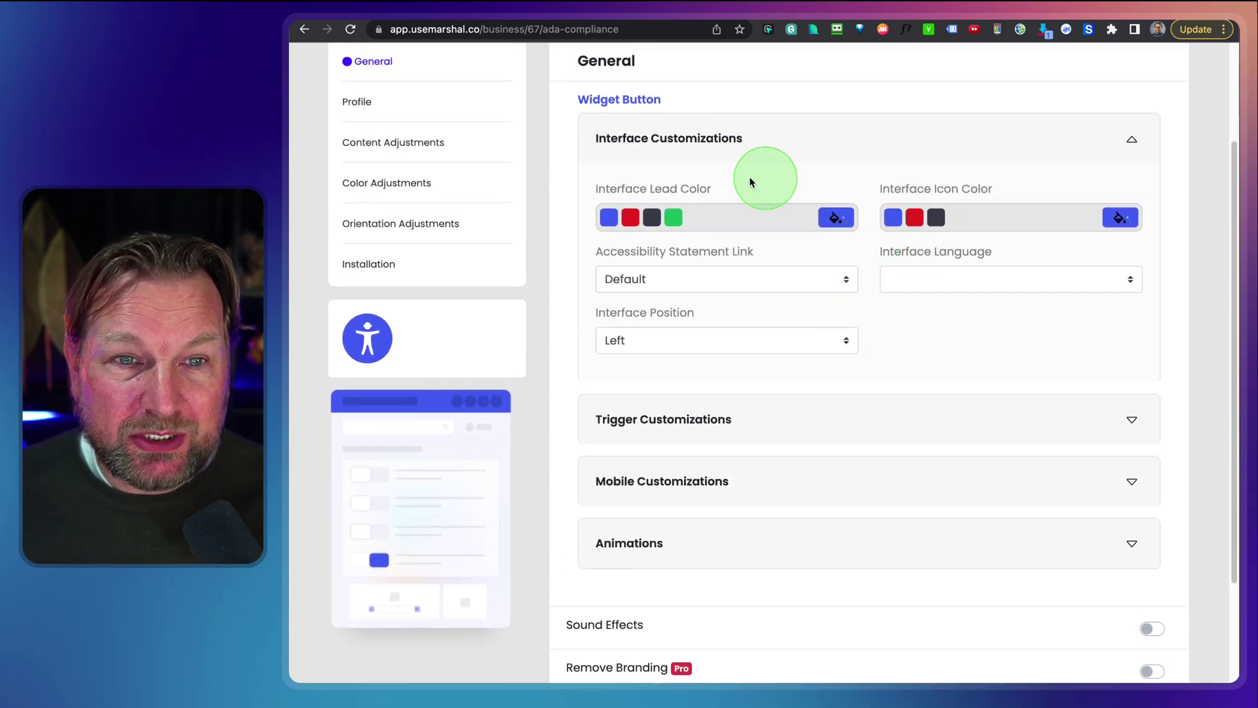
{"action": "scroll", "coordinate": [695, 236], "scroll_direction": "down", "scroll_amount": 3}
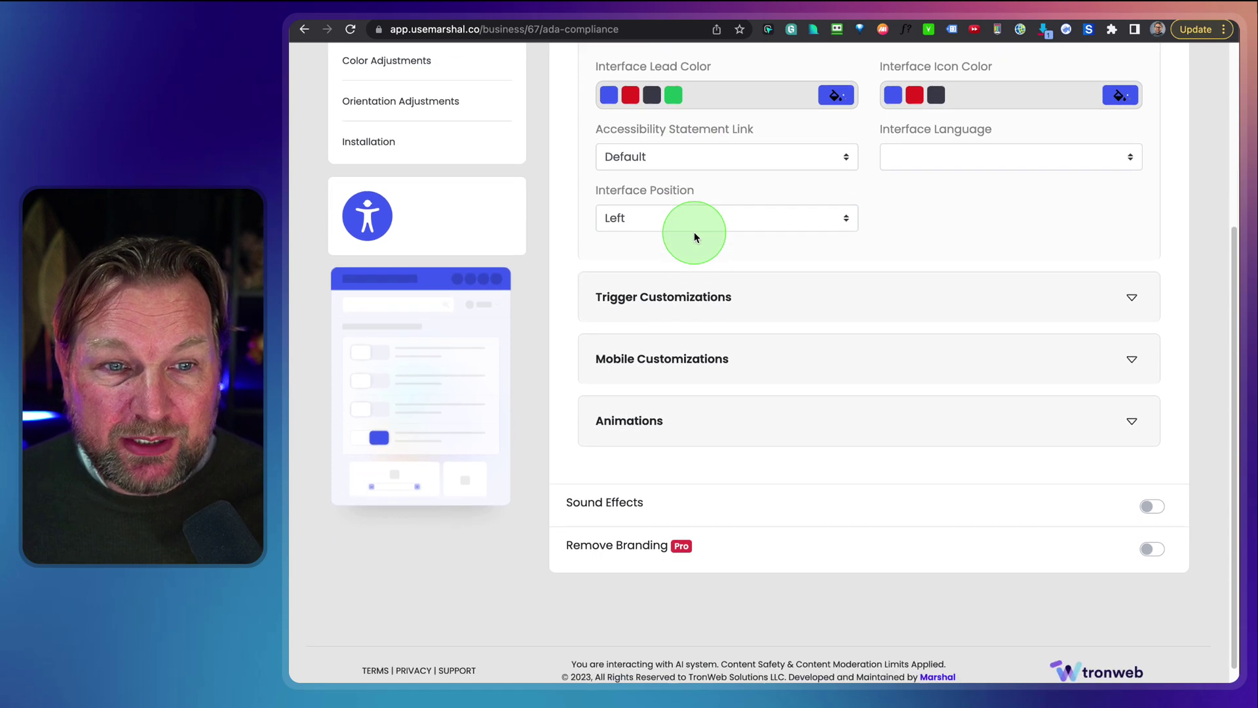
Expand the Trigger and Mobile customization sections of the widget.
{"action": "left_click", "coordinate": [696, 297]}
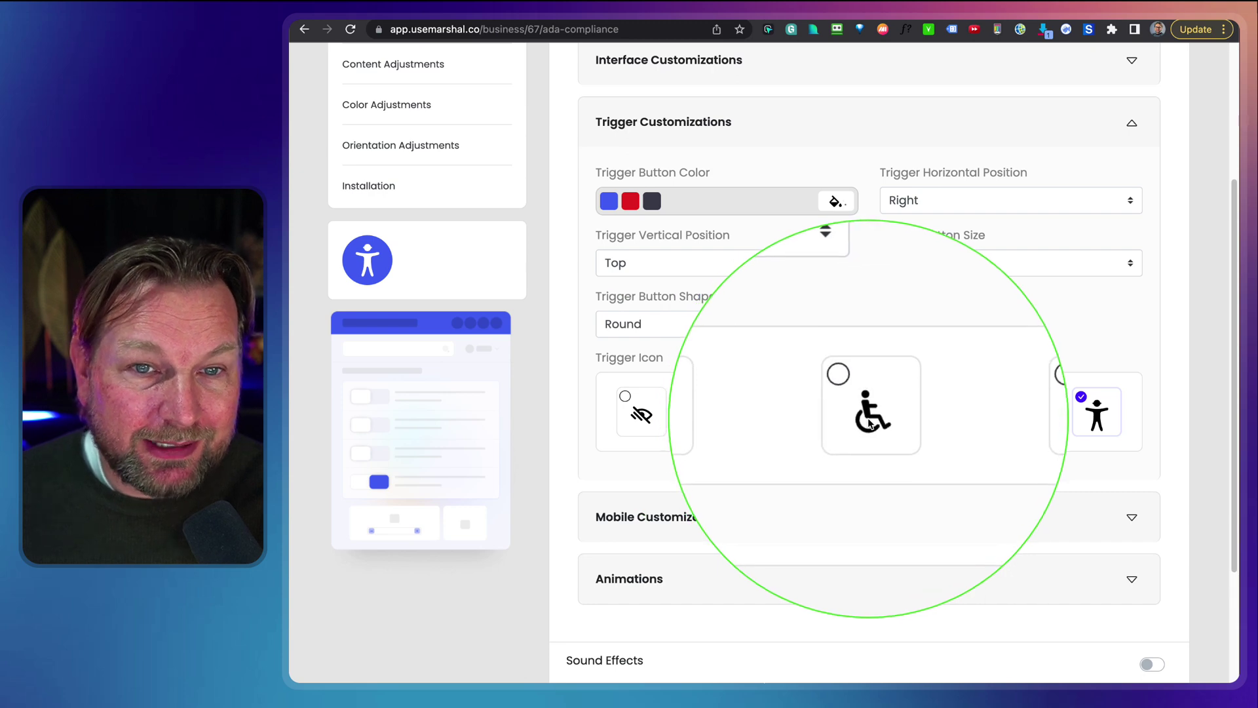
{"action": "scroll", "coordinate": [871, 415], "scroll_direction": "up", "scroll_amount": 3}
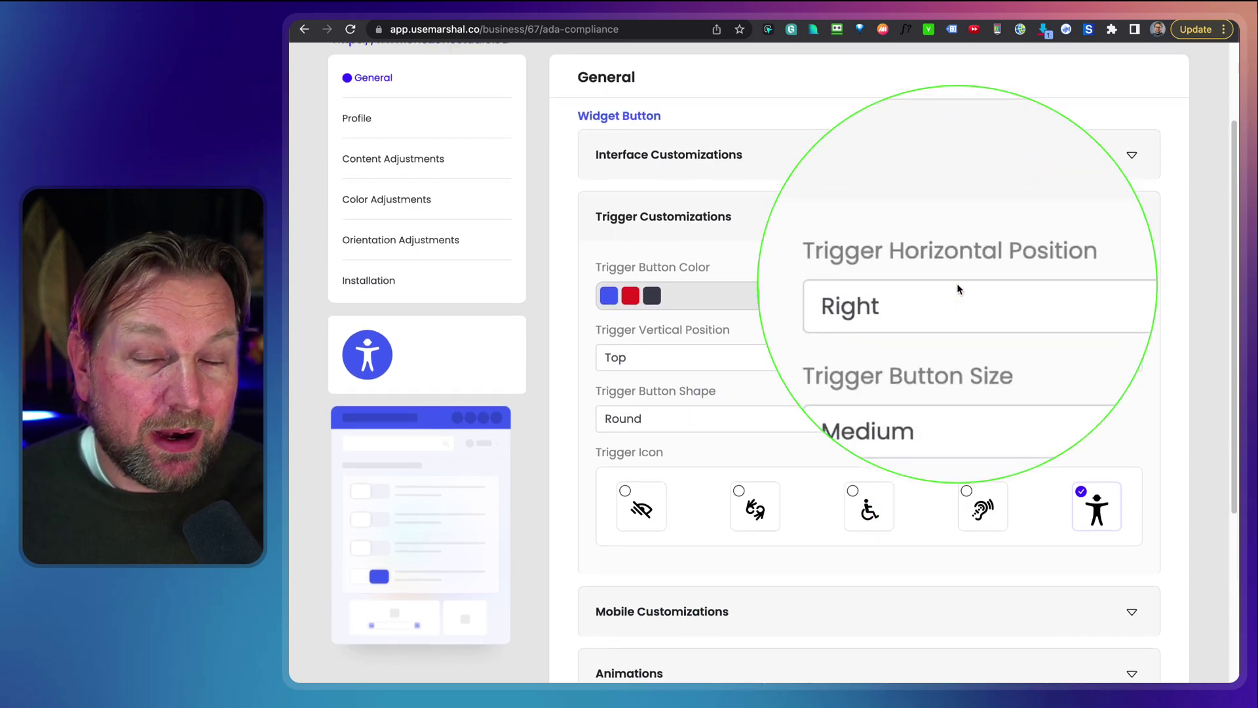
{"action": "scroll", "coordinate": [958, 285], "scroll_direction": "down", "scroll_amount": 5}
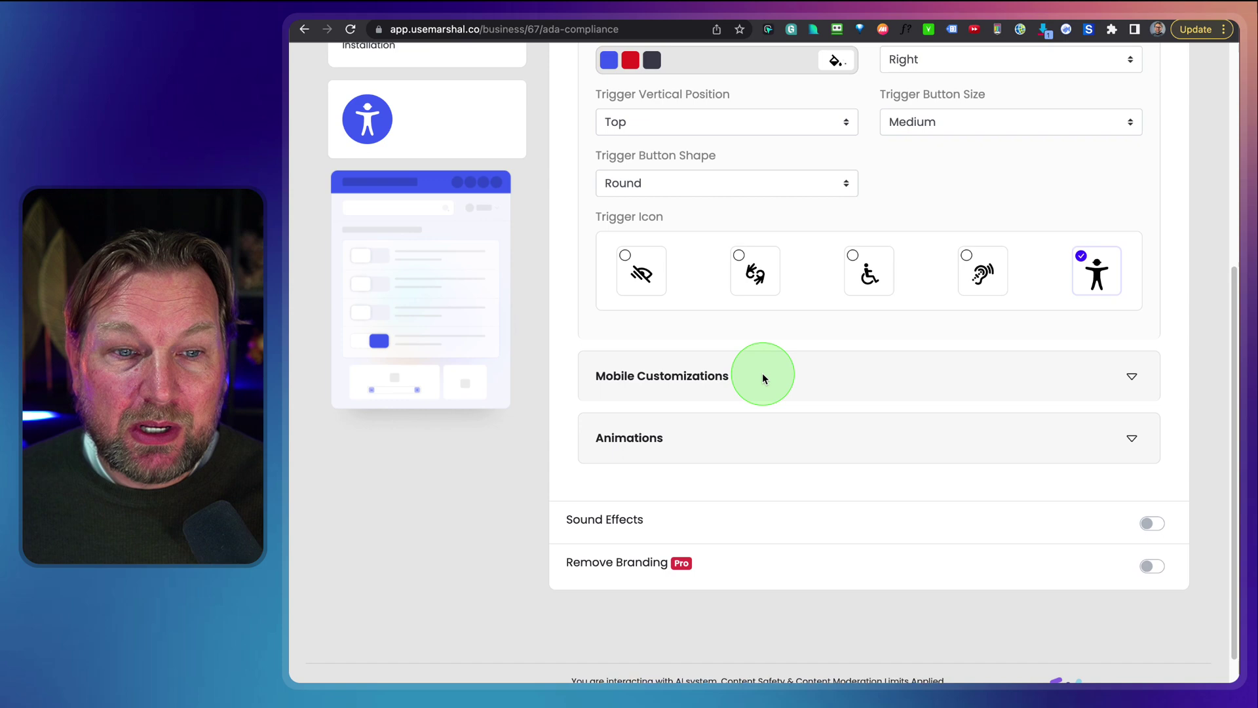
{"action": "left_click", "coordinate": [740, 374]}
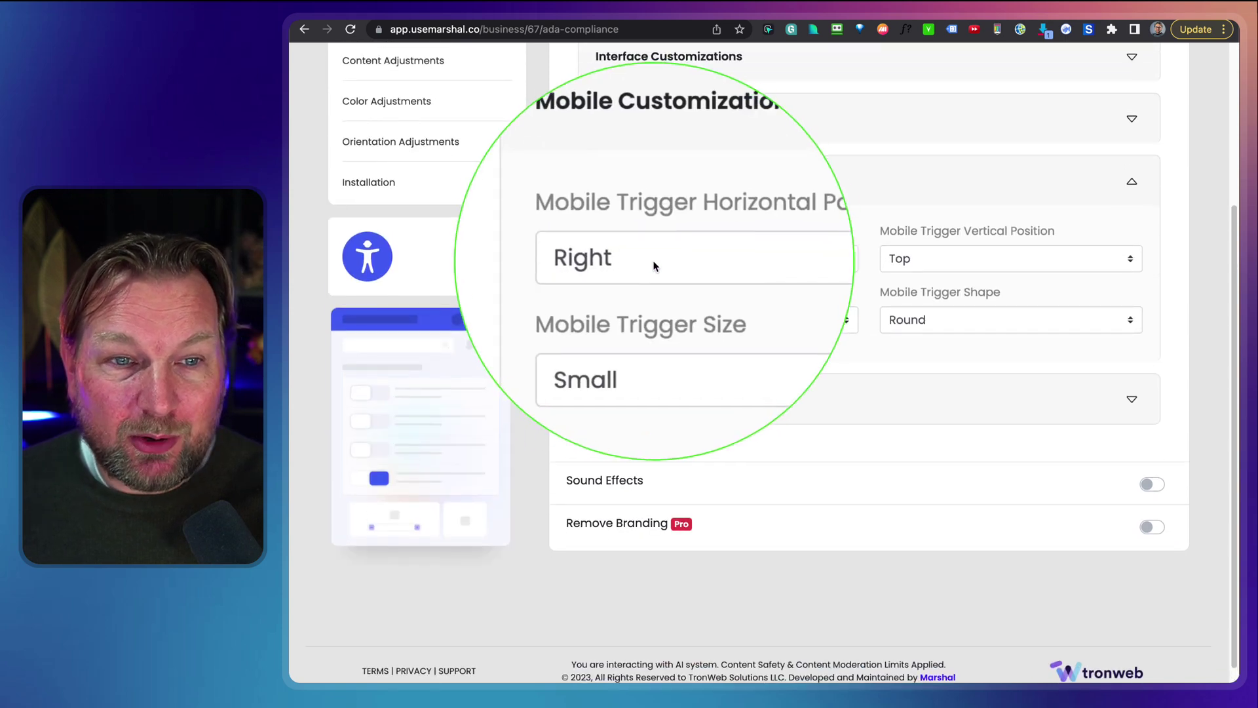
{"action": "scroll", "coordinate": [928, 288], "scroll_direction": "up", "scroll_amount": 4}
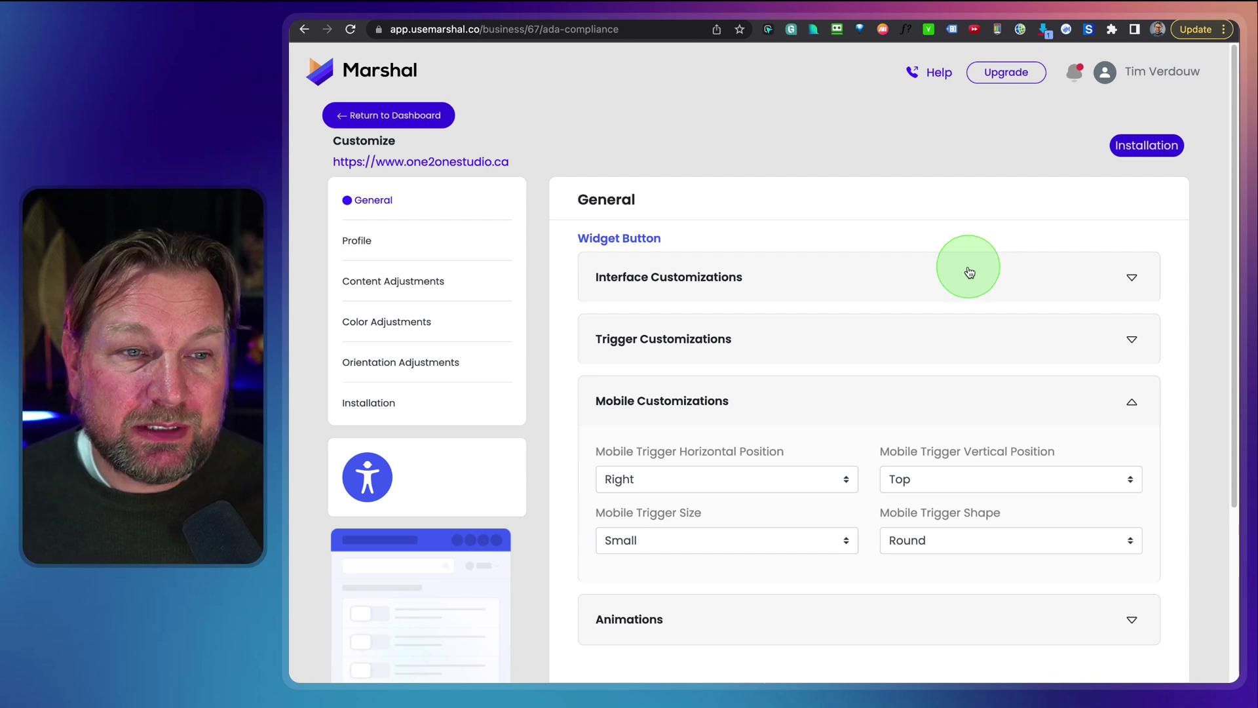
Turn off Epilepsy Safe Mode in the widget Profile, then view Content Adjustments.
{"action": "left_click", "coordinate": [357, 247]}
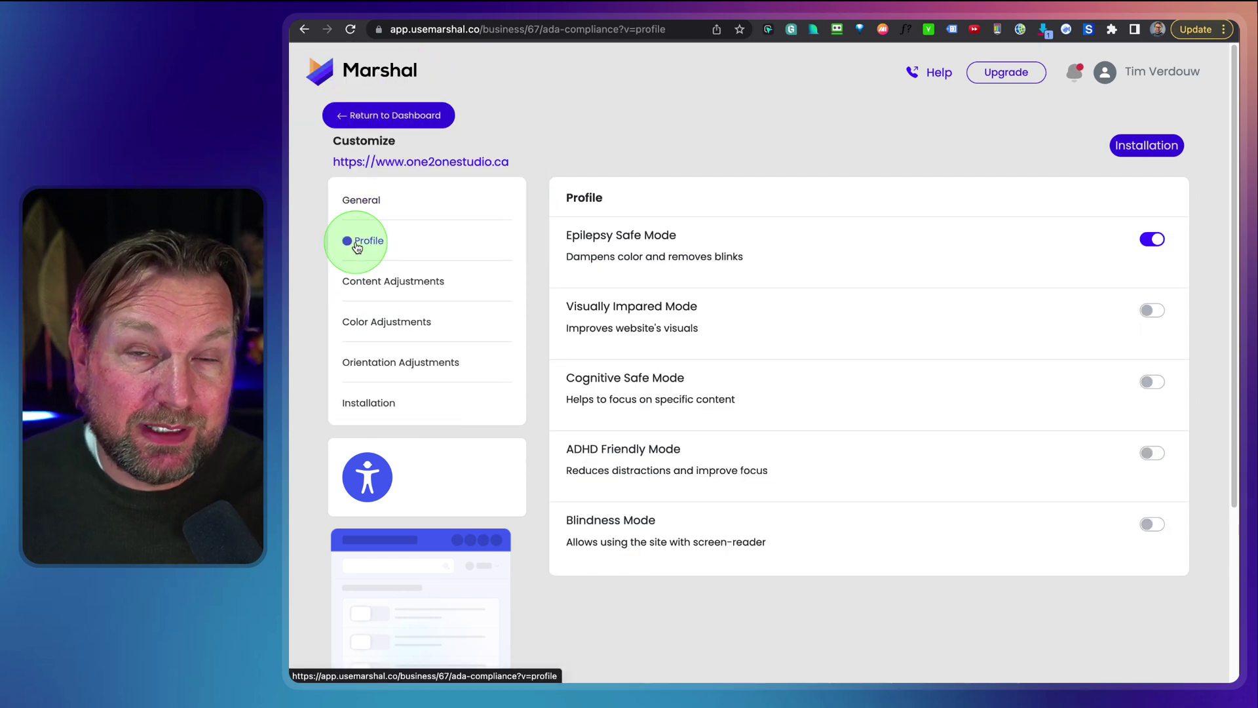
{"action": "left_click", "coordinate": [1150, 317]}
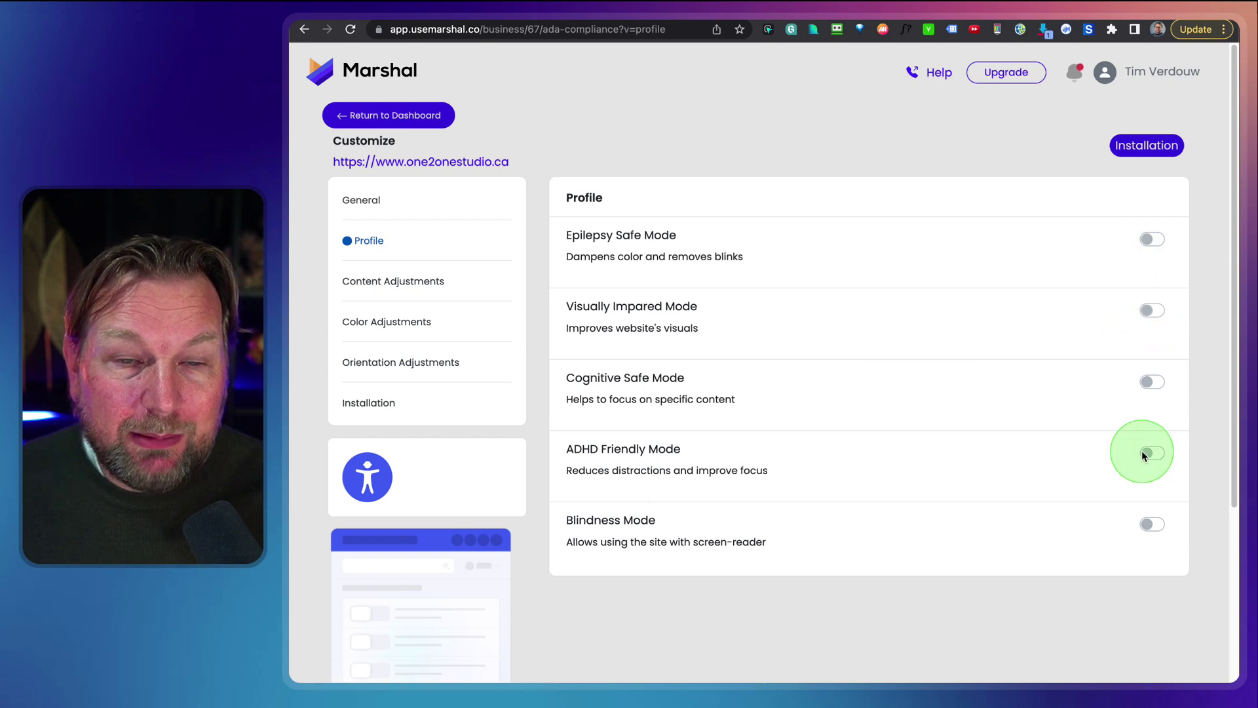
{"action": "left_click", "coordinate": [402, 287]}
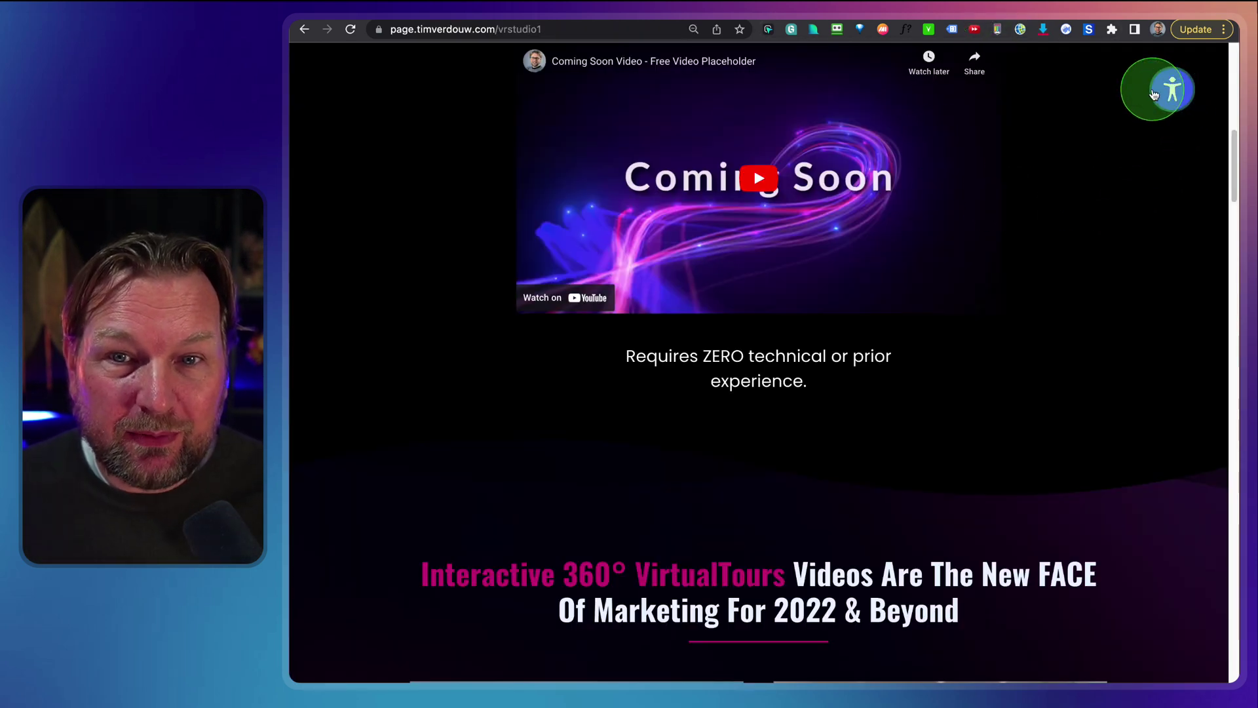
Open the live site's accessibility panel and increase content scaling.
{"action": "left_click", "coordinate": [1173, 96]}
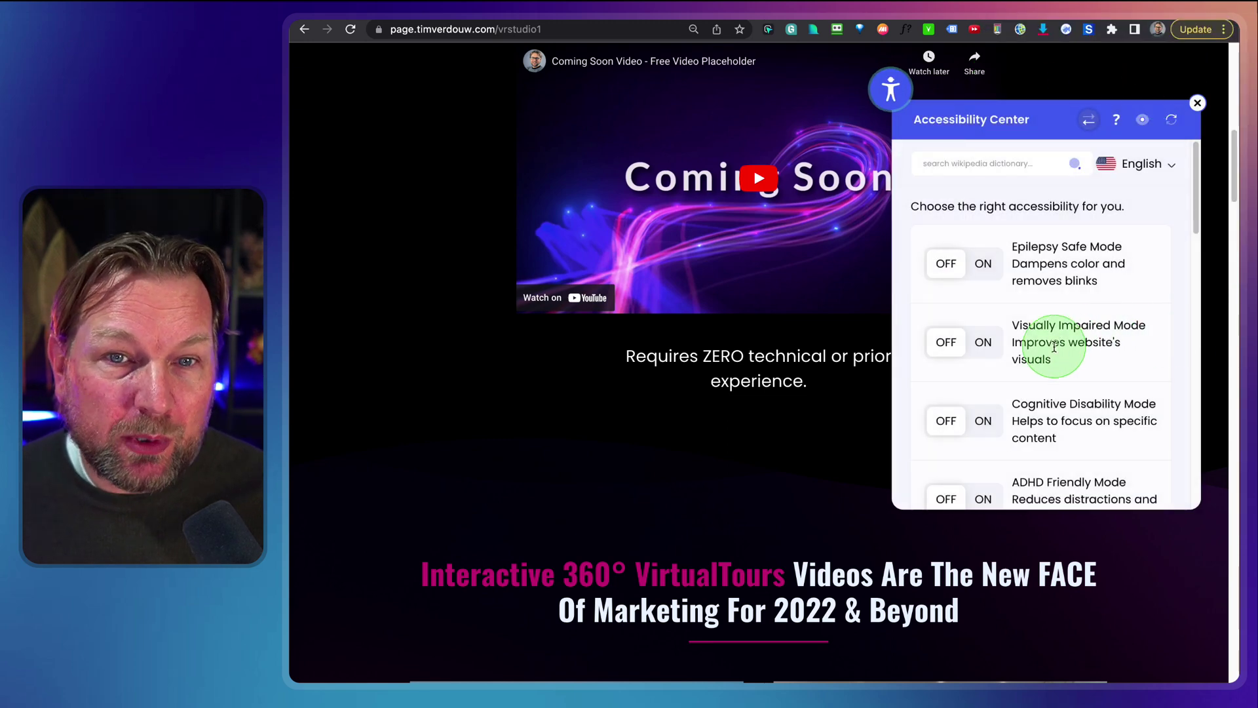
{"action": "scroll", "coordinate": [1054, 348], "scroll_direction": "down", "scroll_amount": 4}
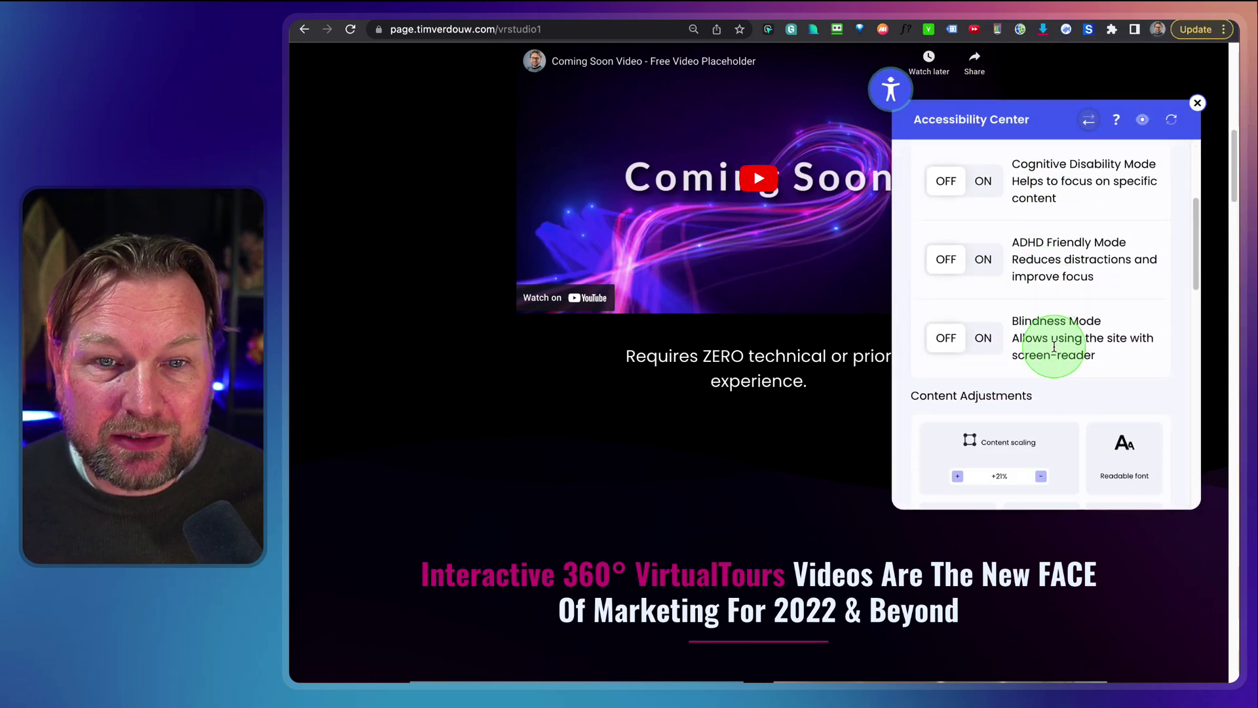
{"action": "scroll", "coordinate": [1053, 347], "scroll_direction": "up", "scroll_amount": 5}
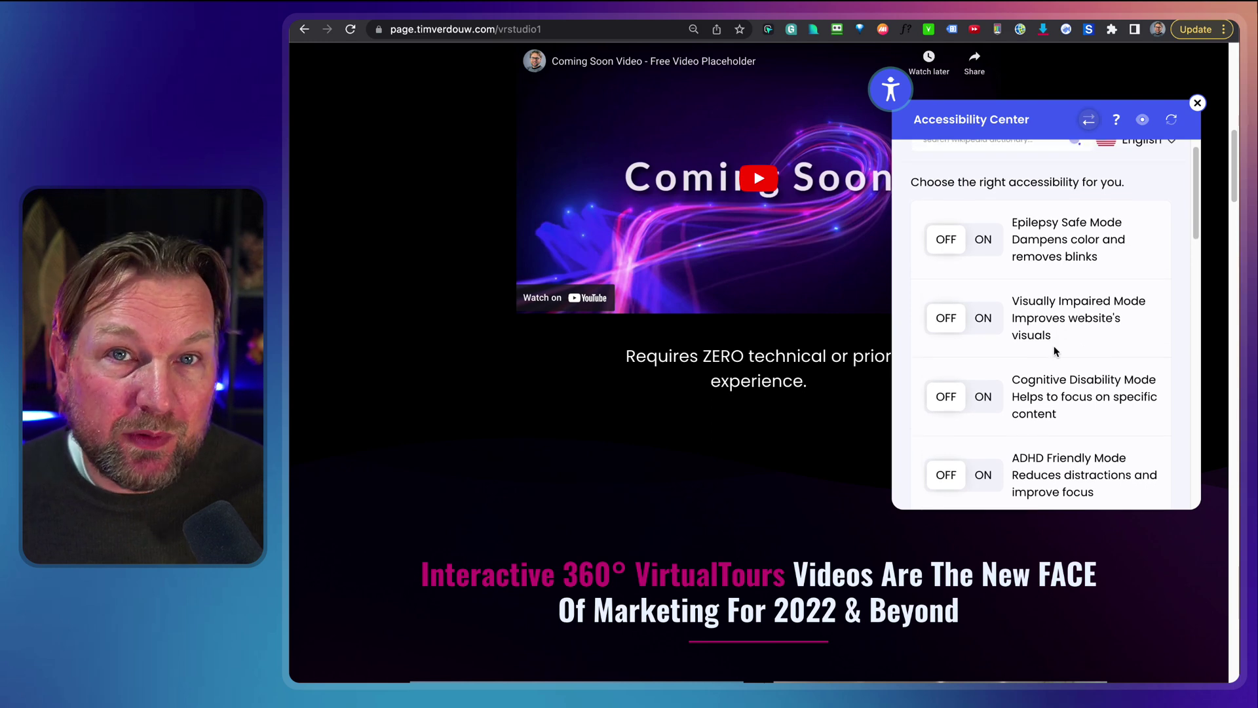
{"action": "scroll", "coordinate": [1009, 272], "scroll_direction": "down", "scroll_amount": 6}
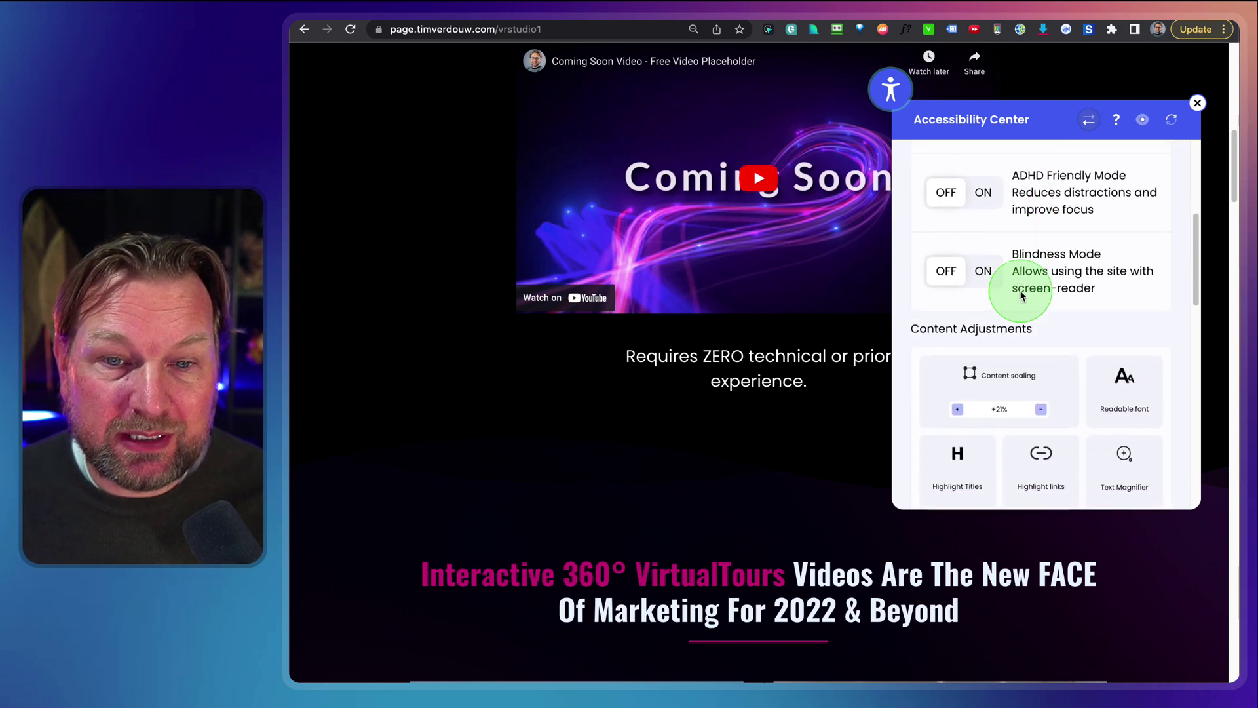
{"action": "left_click", "coordinate": [957, 287]}
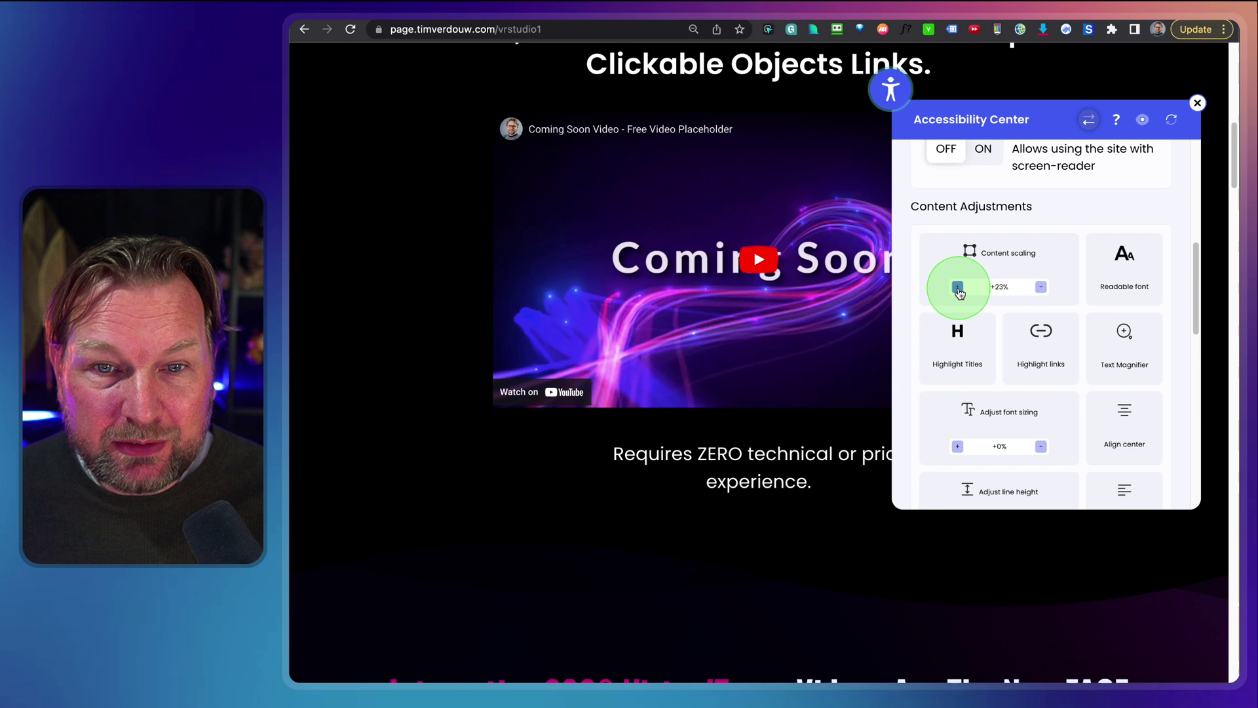
Turn on title highlighting, enlarge the font size, then close the accessibility panel.
{"action": "scroll", "coordinate": [1002, 312], "scroll_direction": "down", "scroll_amount": 2}
{"action": "left_click", "coordinate": [972, 281]}
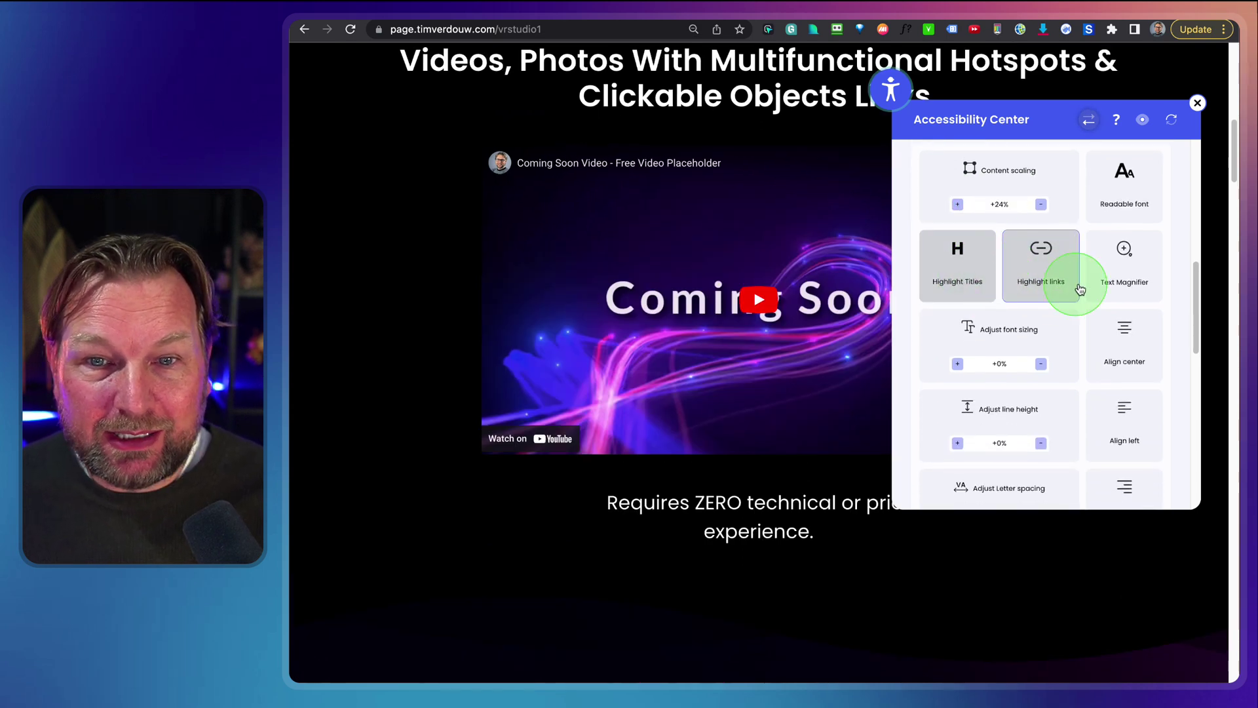
{"action": "scroll", "coordinate": [1009, 306], "scroll_direction": "down", "scroll_amount": 3}
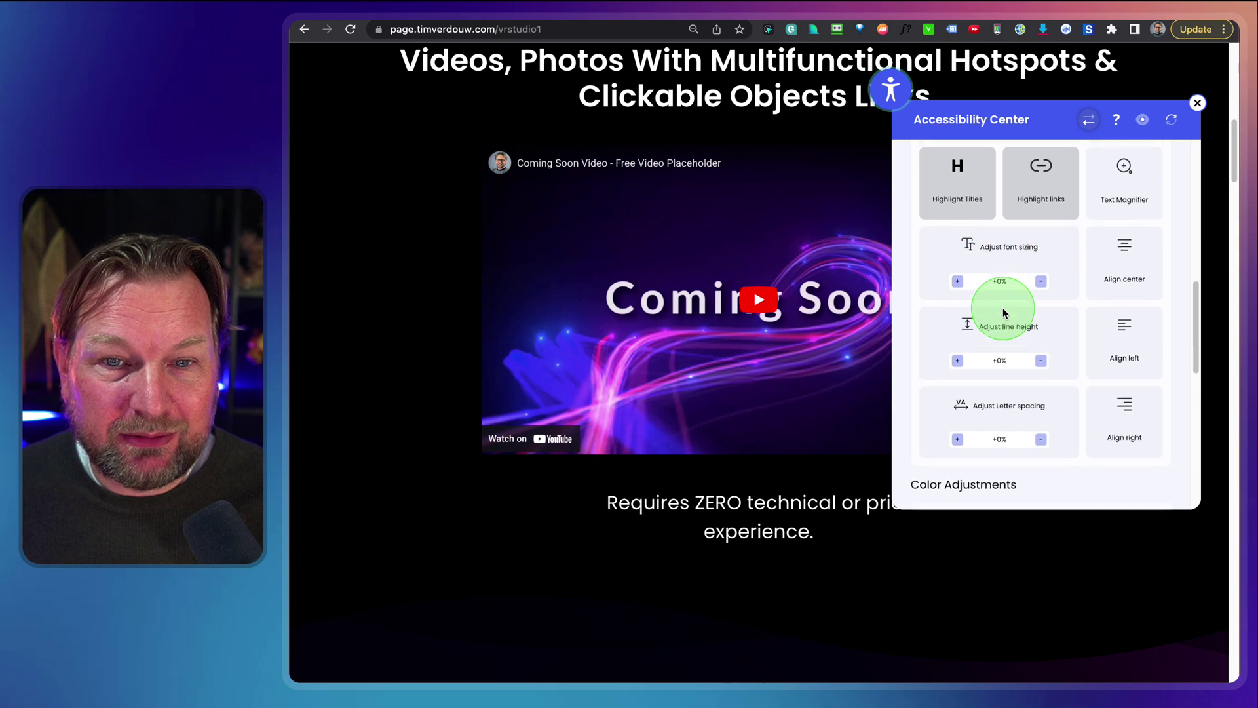
{"action": "left_click", "coordinate": [958, 273]}
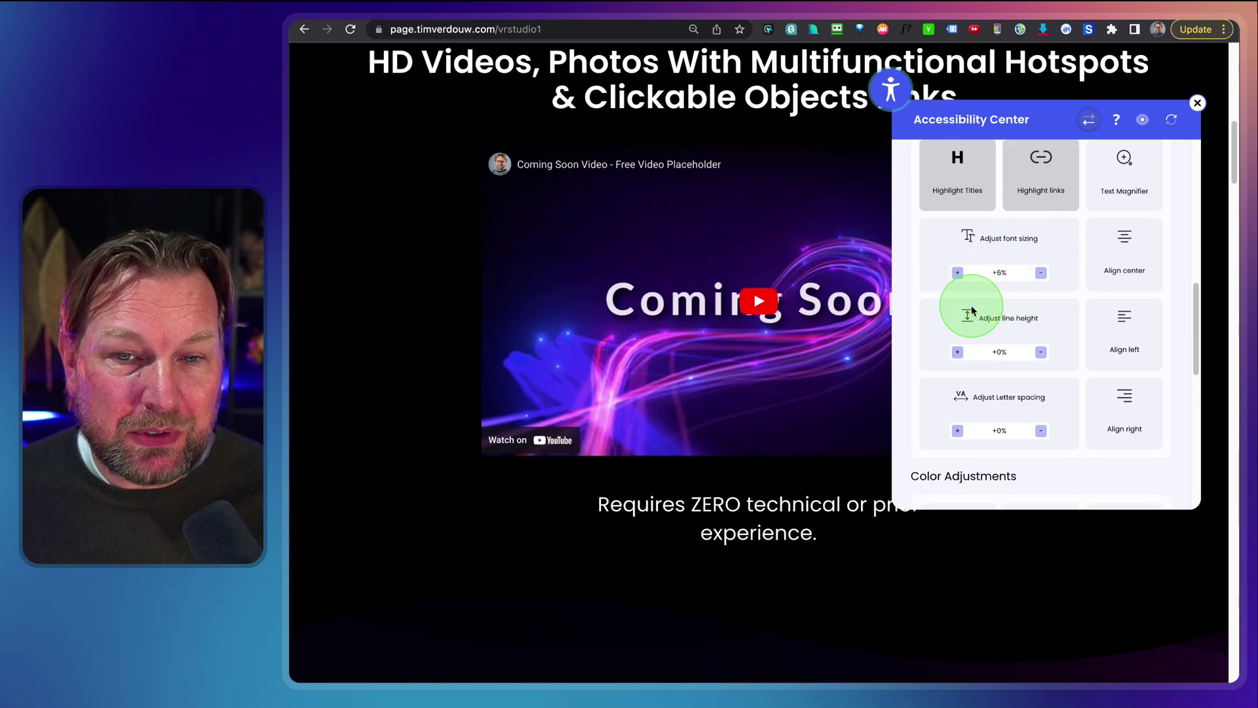
{"action": "scroll", "coordinate": [970, 295], "scroll_direction": "down", "scroll_amount": 8}
{"action": "scroll", "coordinate": [973, 311], "scroll_direction": "down", "scroll_amount": 10}
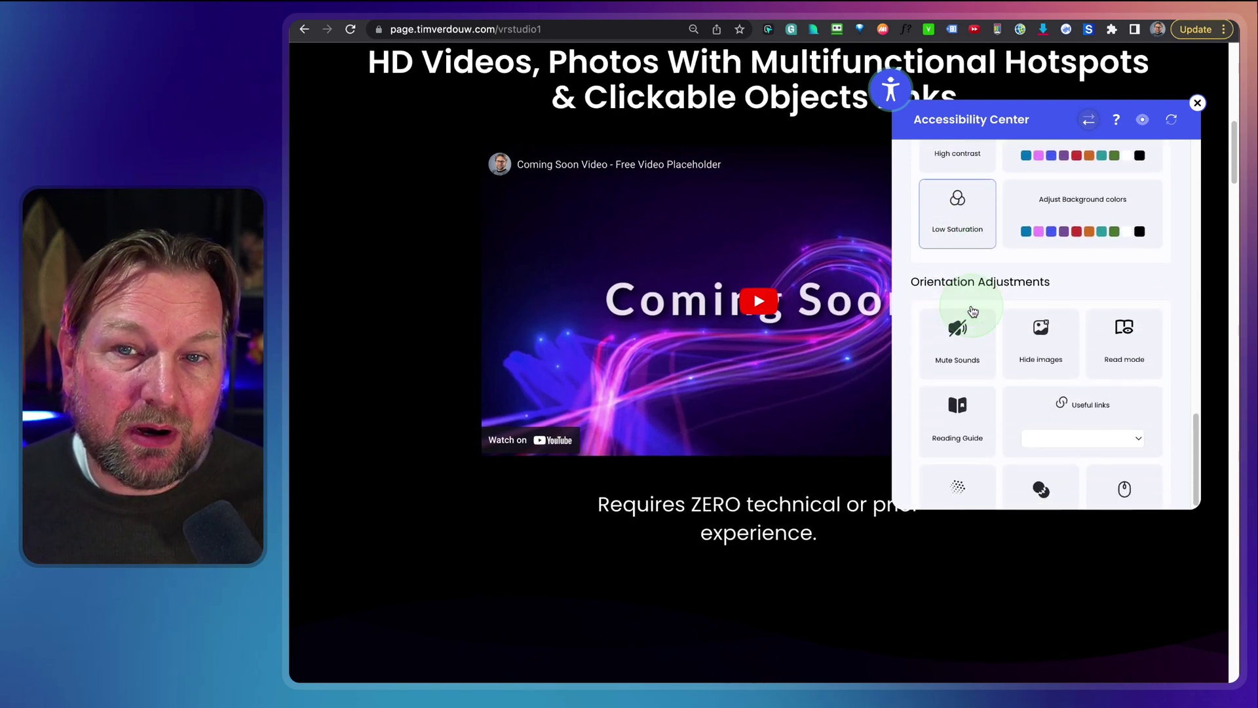
{"action": "scroll", "coordinate": [973, 312], "scroll_direction": "down", "scroll_amount": 2}
{"action": "scroll", "coordinate": [1042, 242], "scroll_direction": "up", "scroll_amount": 20}
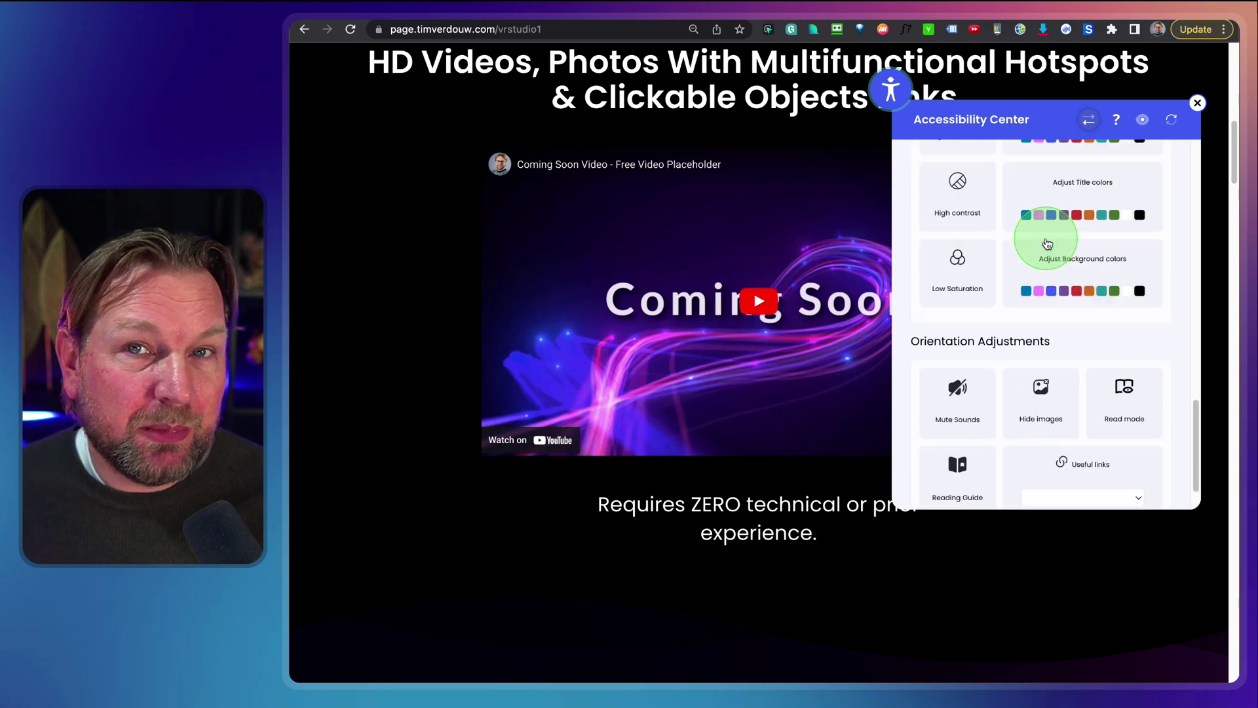
{"action": "left_click", "coordinate": [1198, 104]}
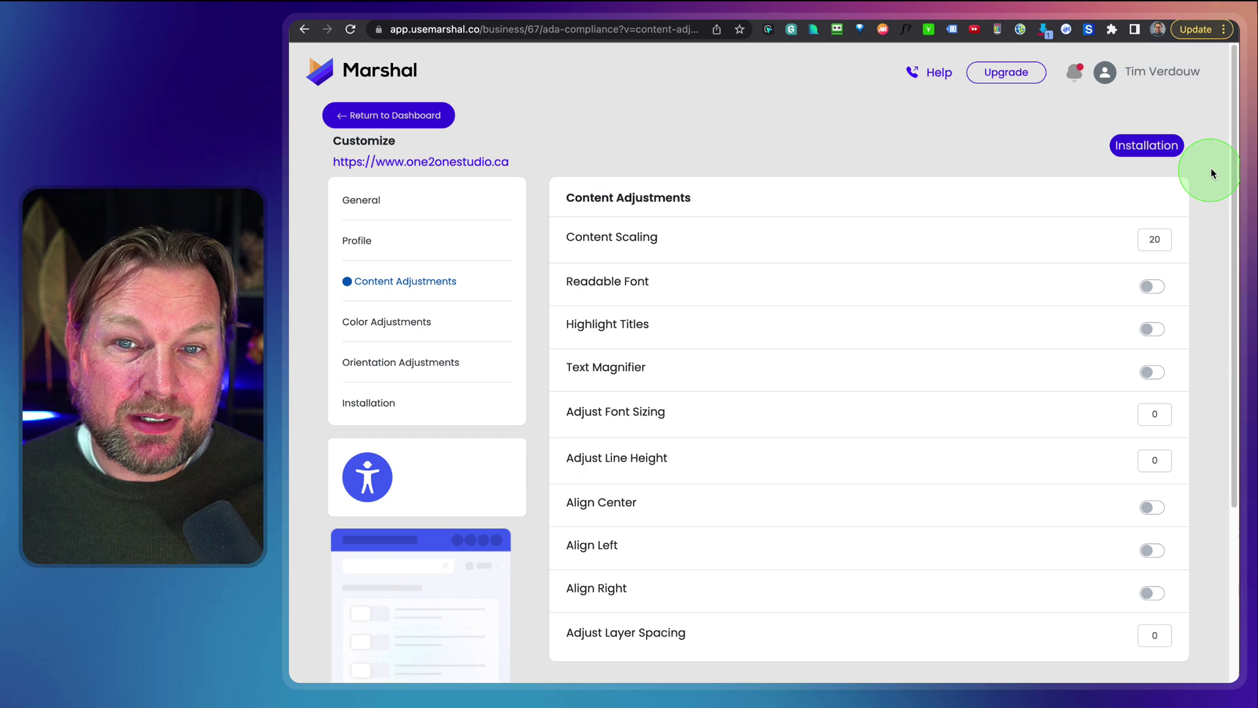
View the widget installation script, then return to the One 2 One Studio dashboard.
{"action": "left_click", "coordinate": [1144, 145]}
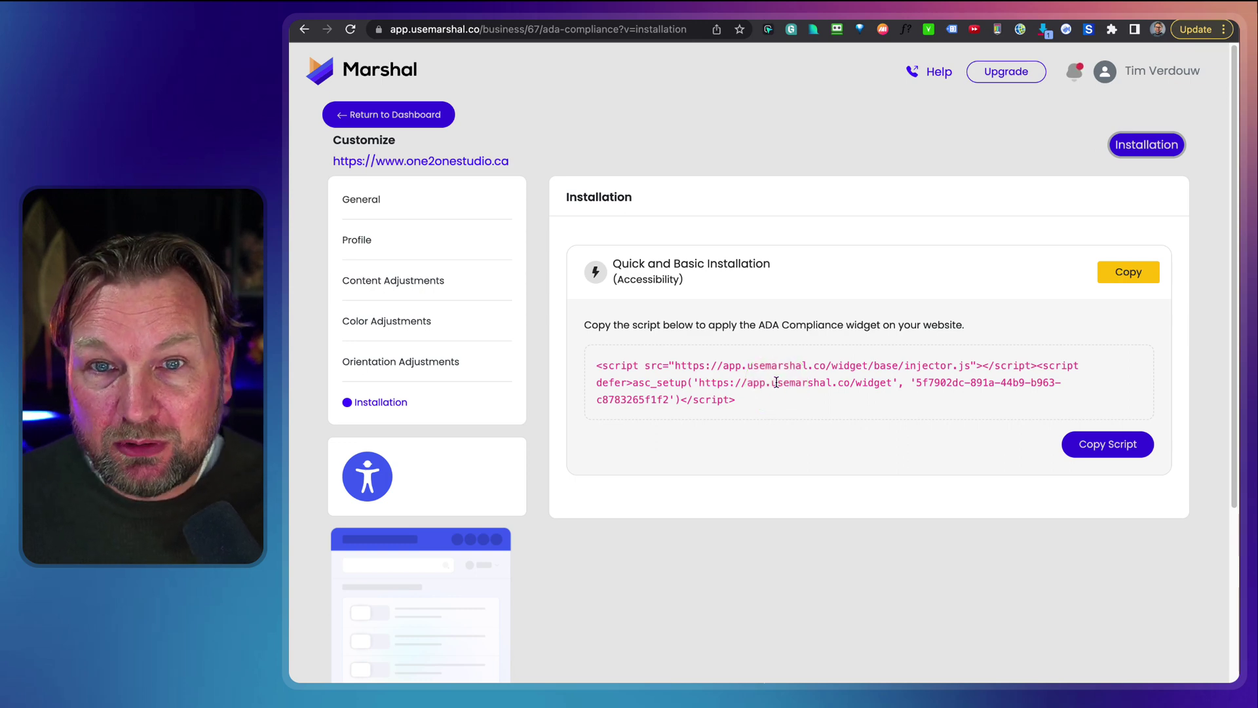
{"action": "left_click", "coordinate": [396, 117]}
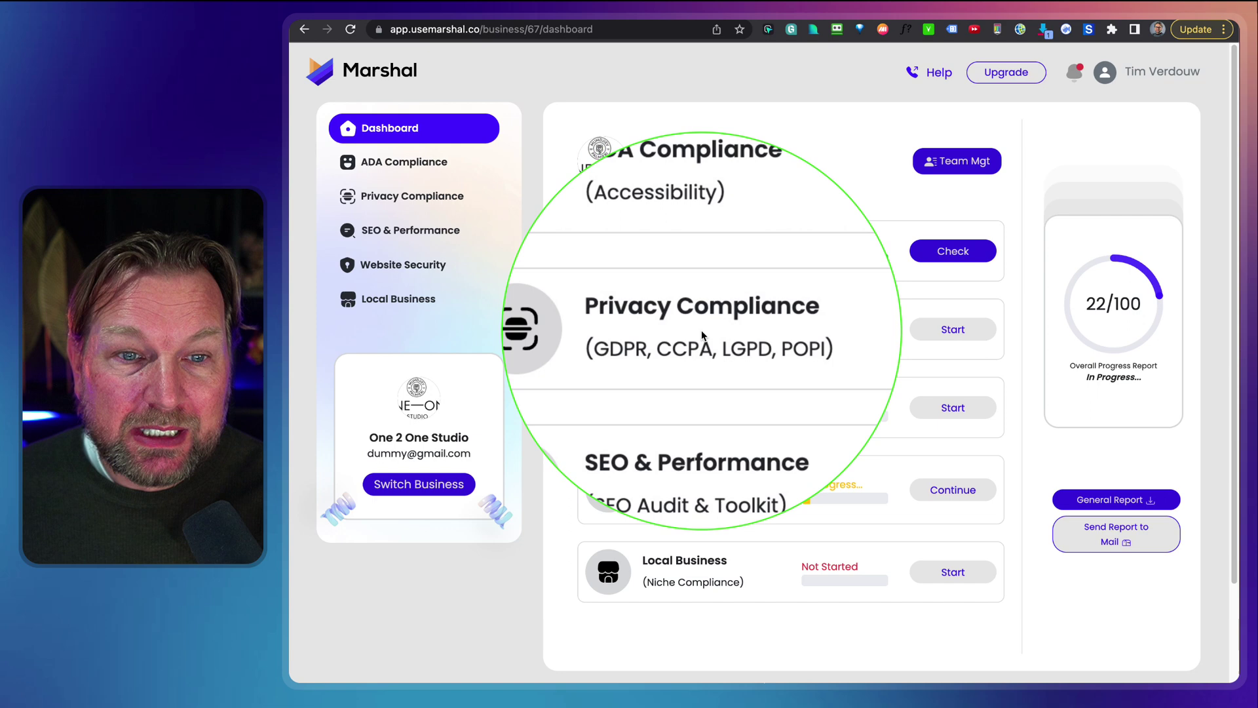
Open Privacy Compliance, review the GDPR items, and mark Cookie Consent compliant.
{"action": "left_click", "coordinate": [937, 335]}
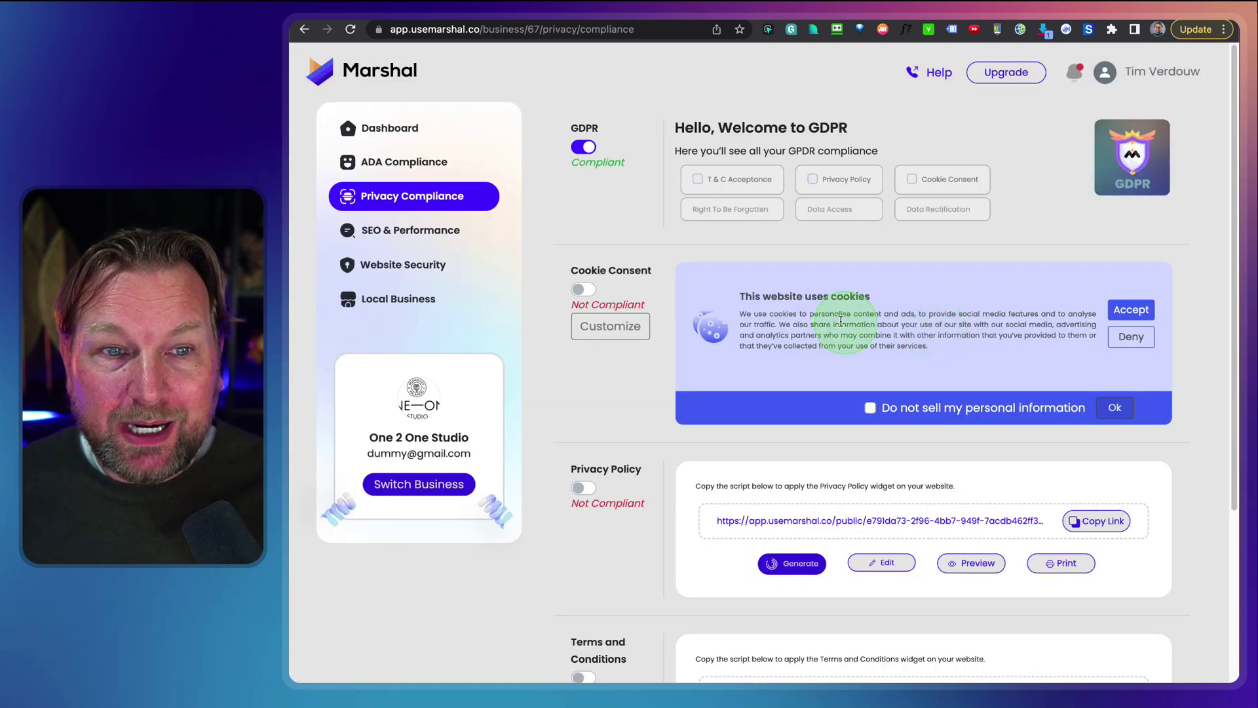
{"action": "scroll", "coordinate": [835, 317], "scroll_direction": "down", "scroll_amount": 2}
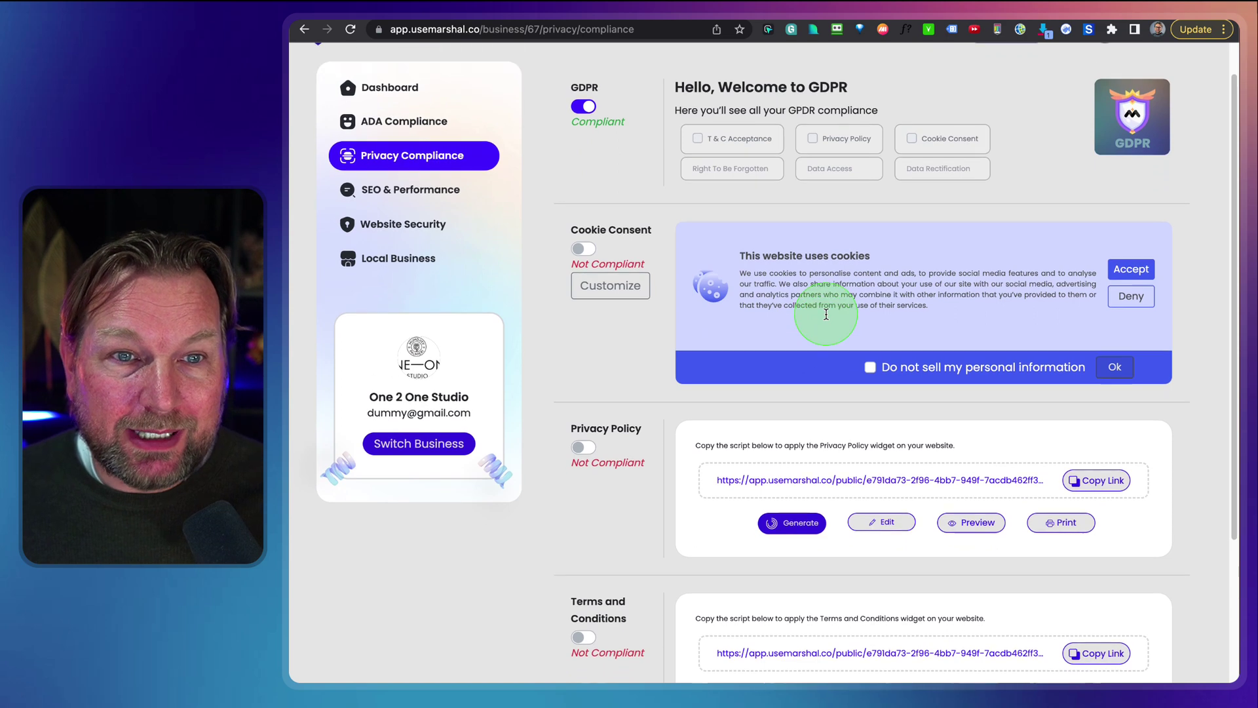
{"action": "scroll", "coordinate": [826, 314], "scroll_direction": "up", "scroll_amount": 1}
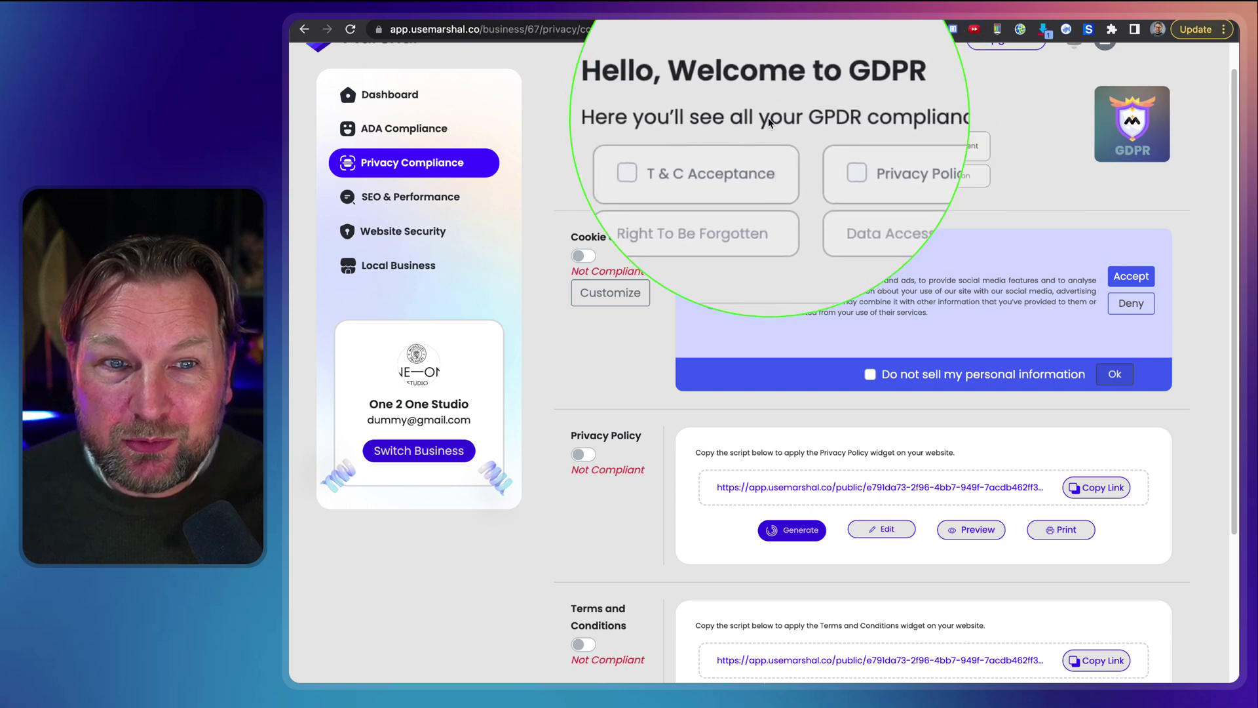
{"action": "mouse_move", "coordinate": [714, 178]}
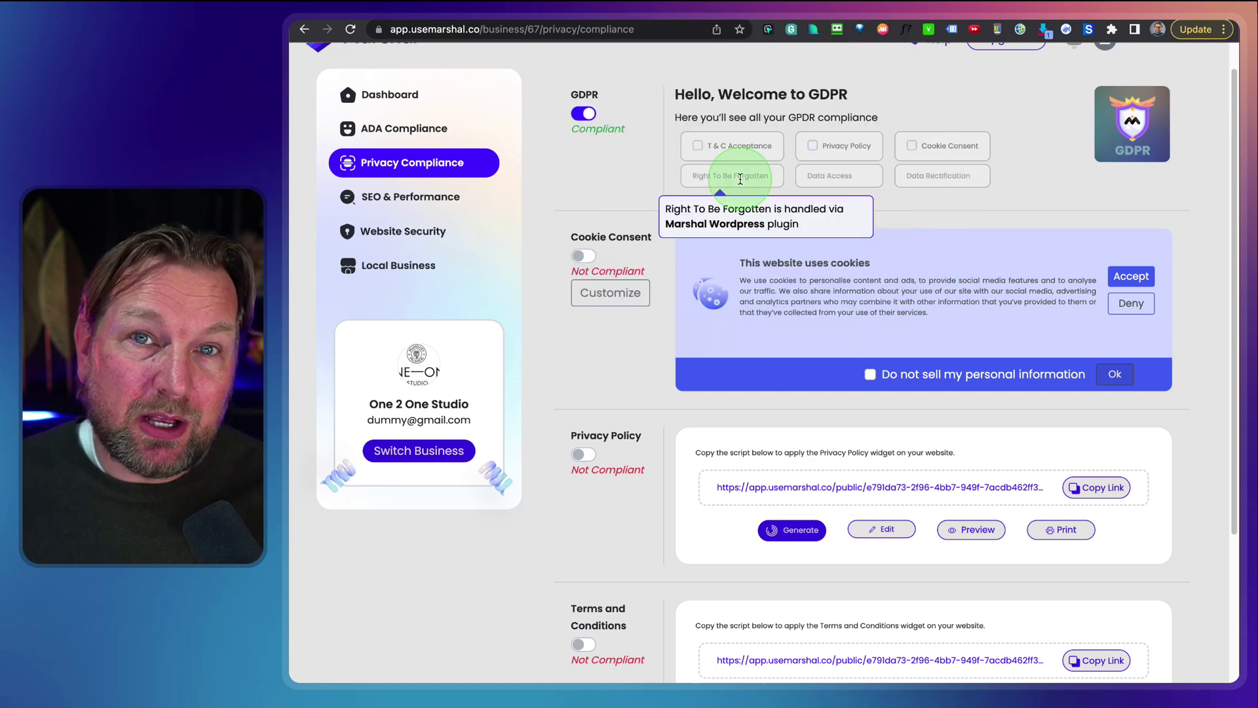
{"action": "mouse_move", "coordinate": [829, 175]}
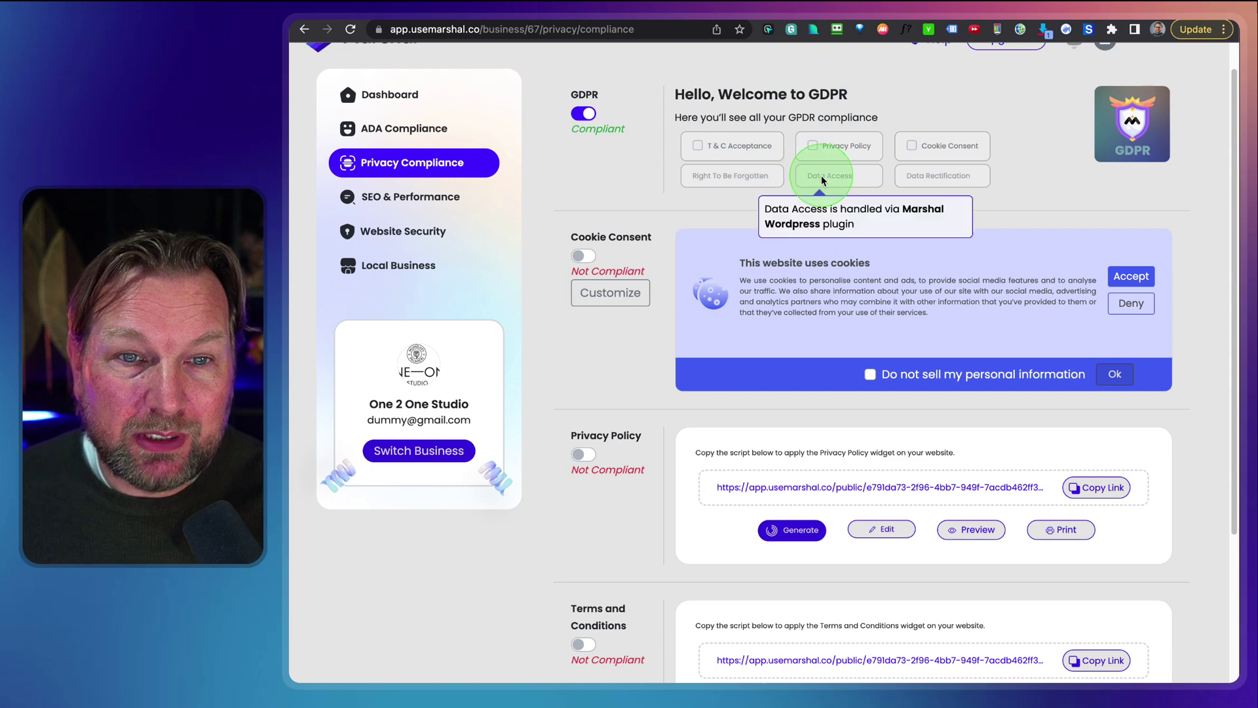
{"action": "mouse_move", "coordinate": [954, 173]}
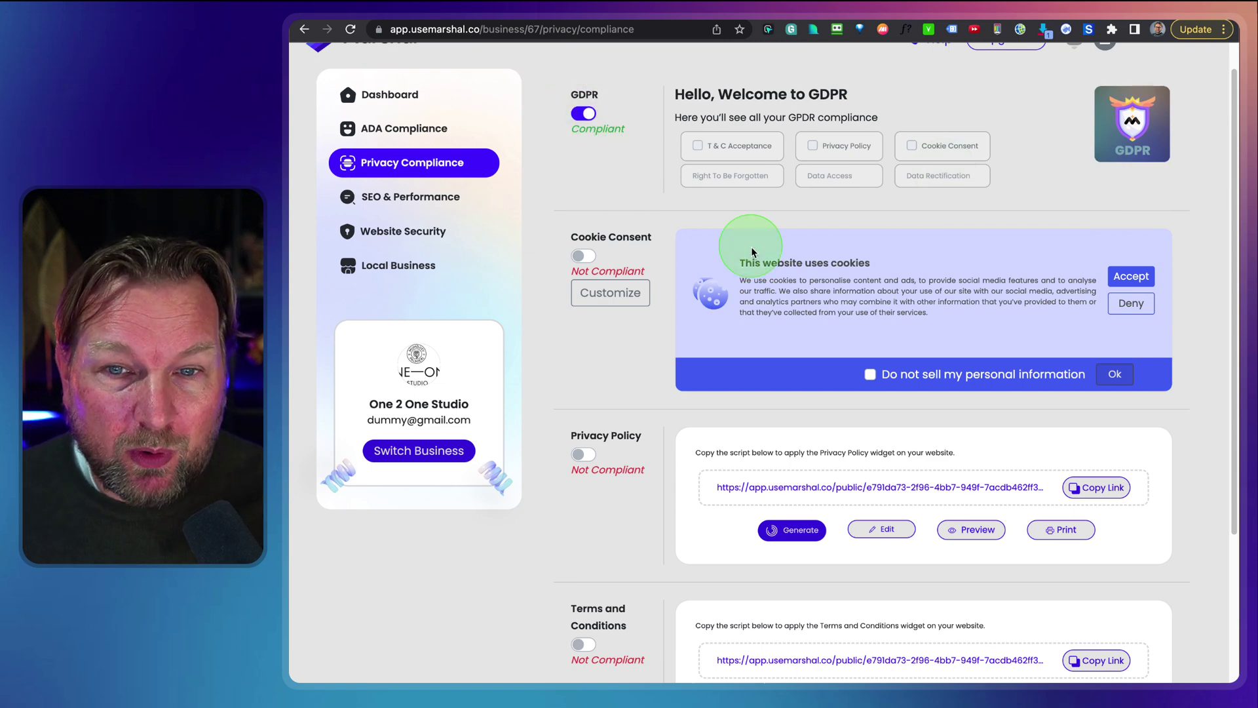
{"action": "scroll", "coordinate": [746, 248], "scroll_direction": "down", "scroll_amount": 4}
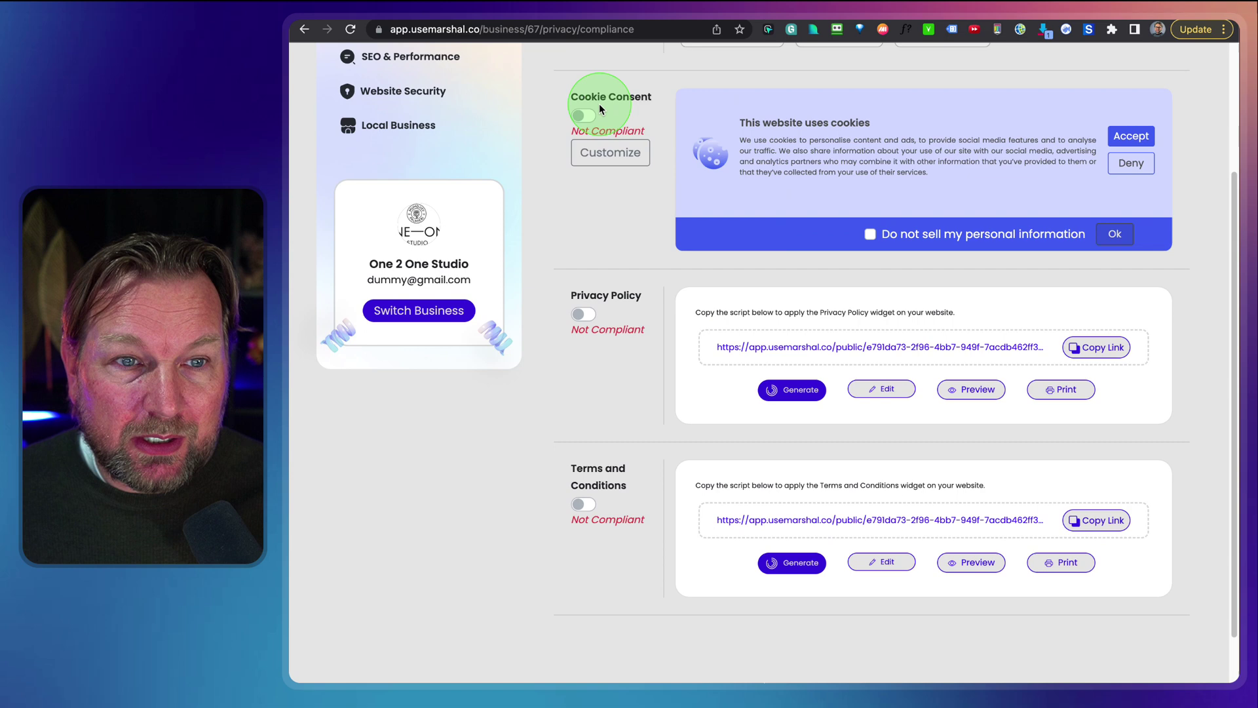
{"action": "left_click", "coordinate": [583, 117]}
Confirm Cookie Consent as compliant and load the VR studio page URL in an incognito window.
{"action": "left_click", "coordinate": [746, 451]}
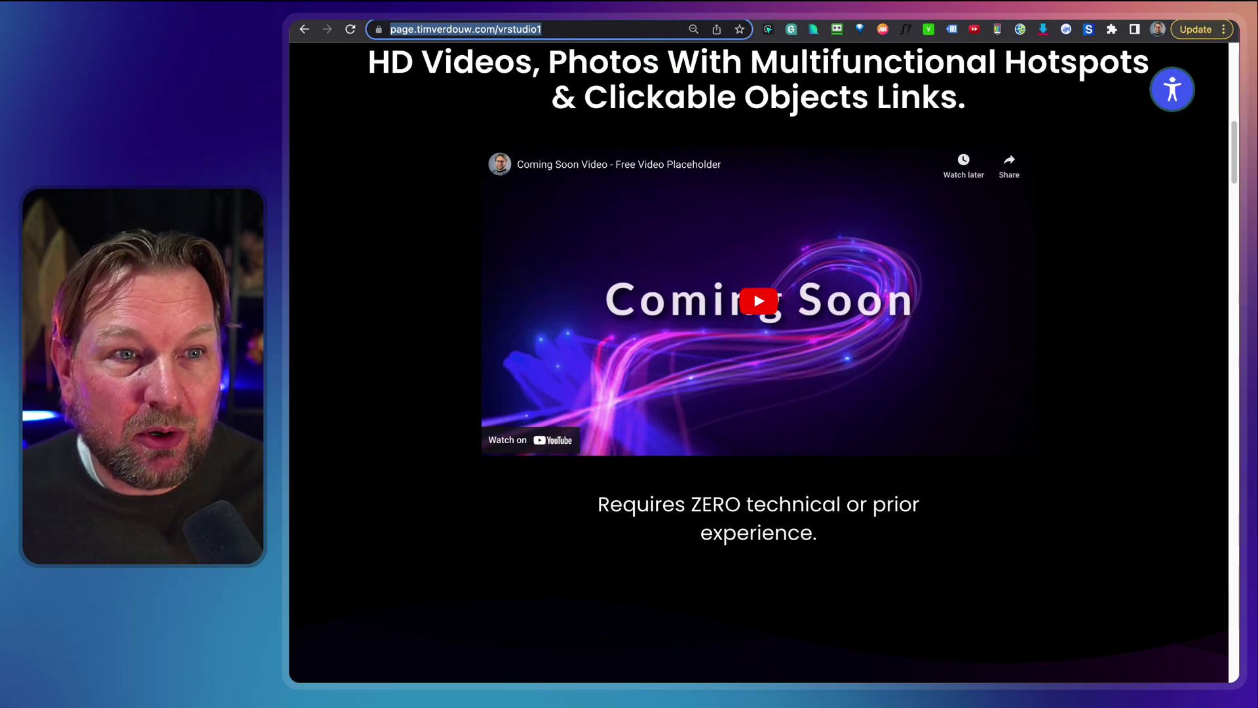
{"action": "left_click", "coordinate": [415, 29]}
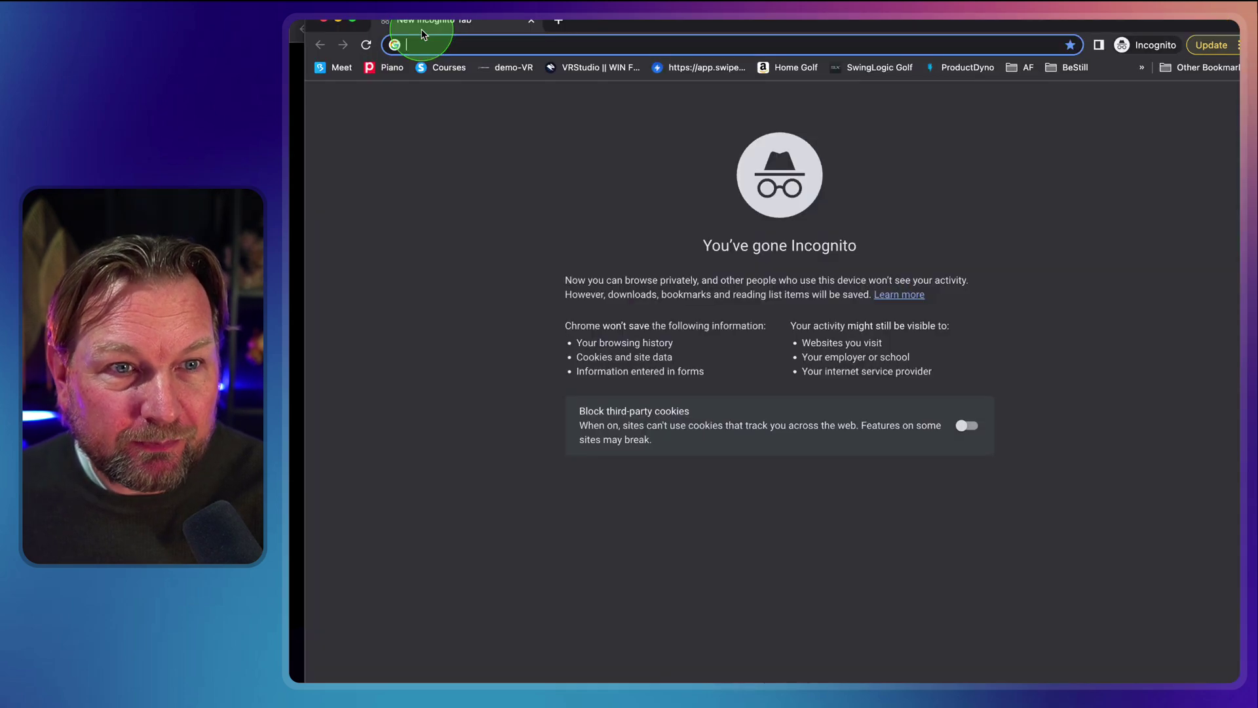
{"action": "type", "text": "https://page.timverdouw.com/vrstudio1"}
{"action": "key", "text": "Return"}
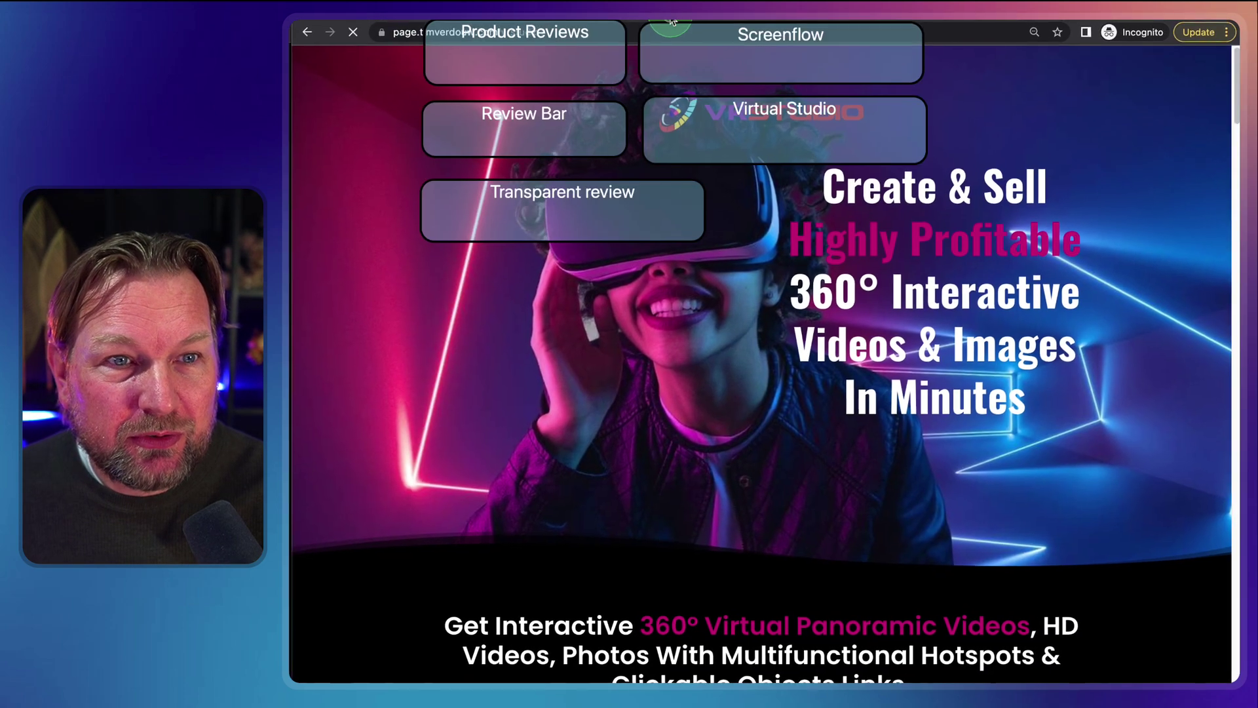
Answer the live page's new cookie consent banner so it closes.
{"action": "scroll", "coordinate": [807, 276], "scroll_direction": "down", "scroll_amount": 4}
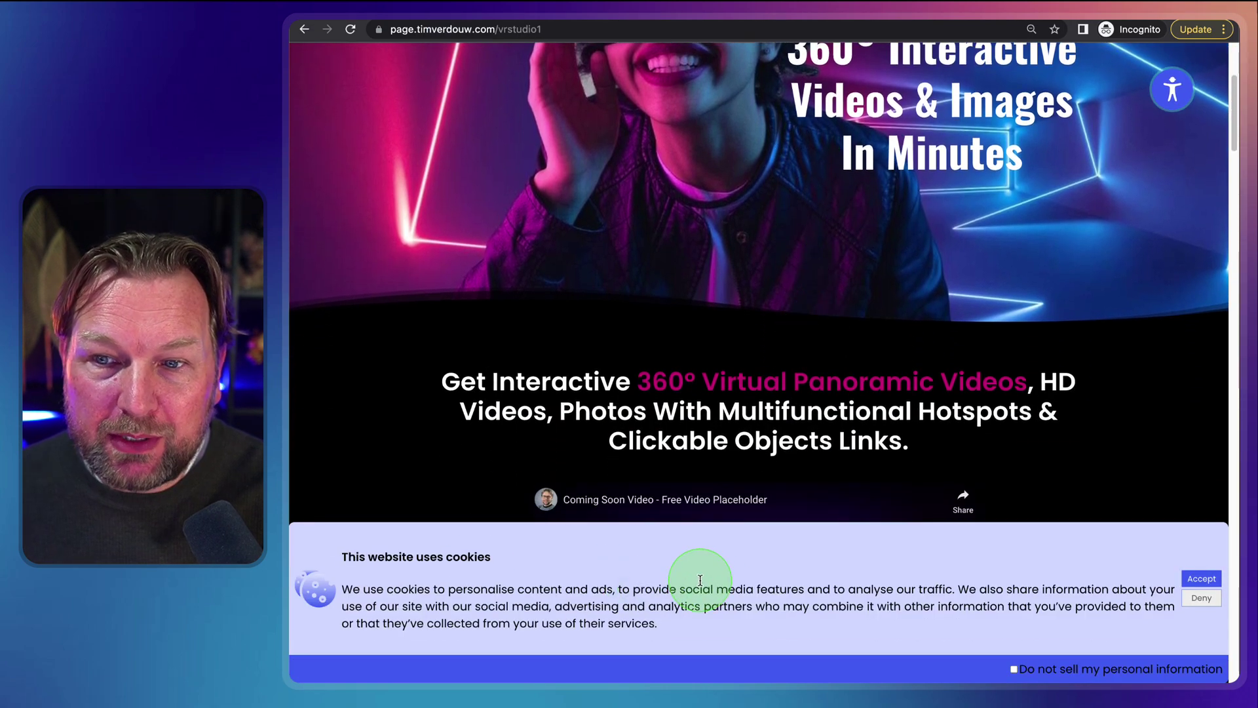
{"action": "left_click", "coordinate": [1200, 580]}
{"action": "scroll", "coordinate": [1097, 475], "scroll_direction": "up", "scroll_amount": 4}
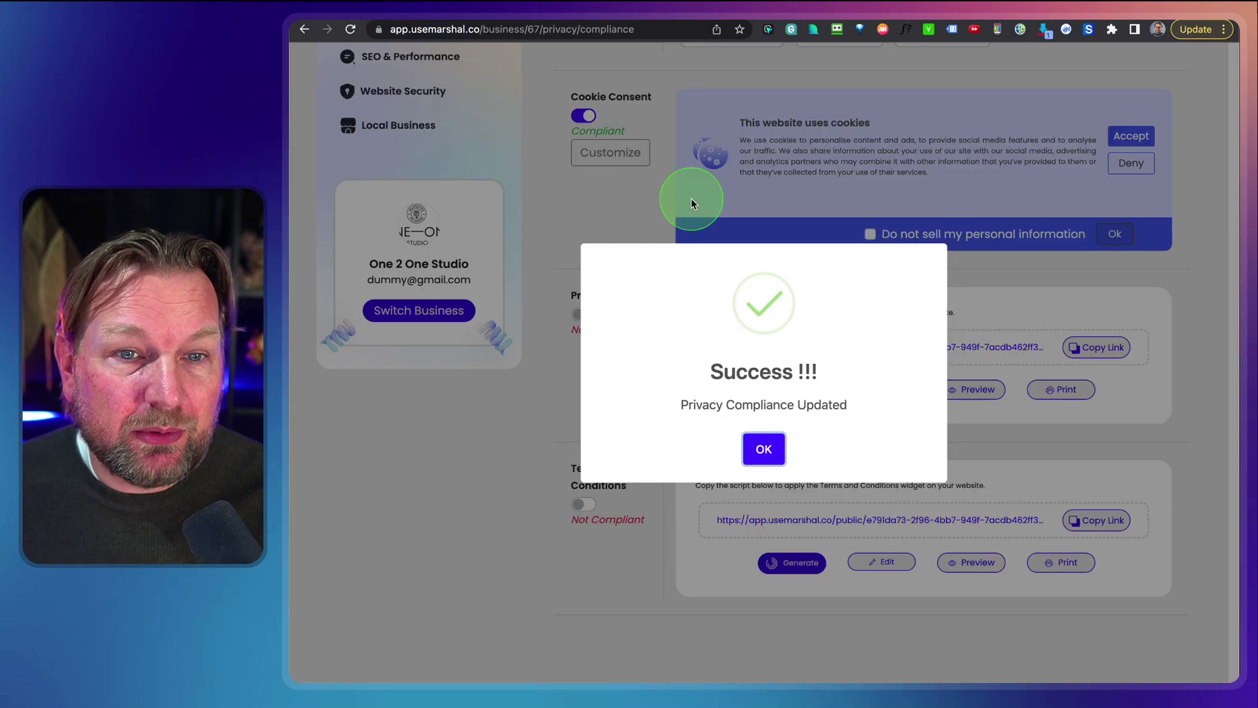
Dismiss the Privacy Compliance Updated message and check the dashboard progress at 45/100.
{"action": "left_click", "coordinate": [762, 445]}
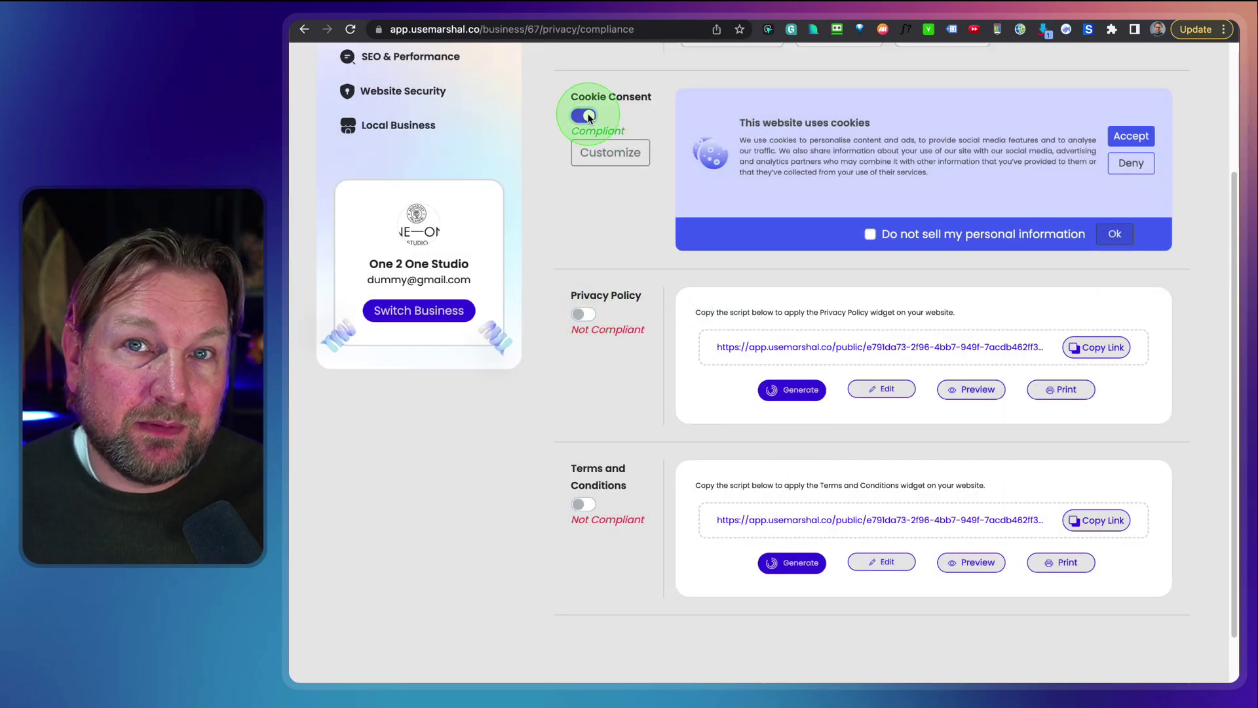
{"action": "scroll", "coordinate": [588, 117], "scroll_direction": "up", "scroll_amount": 3}
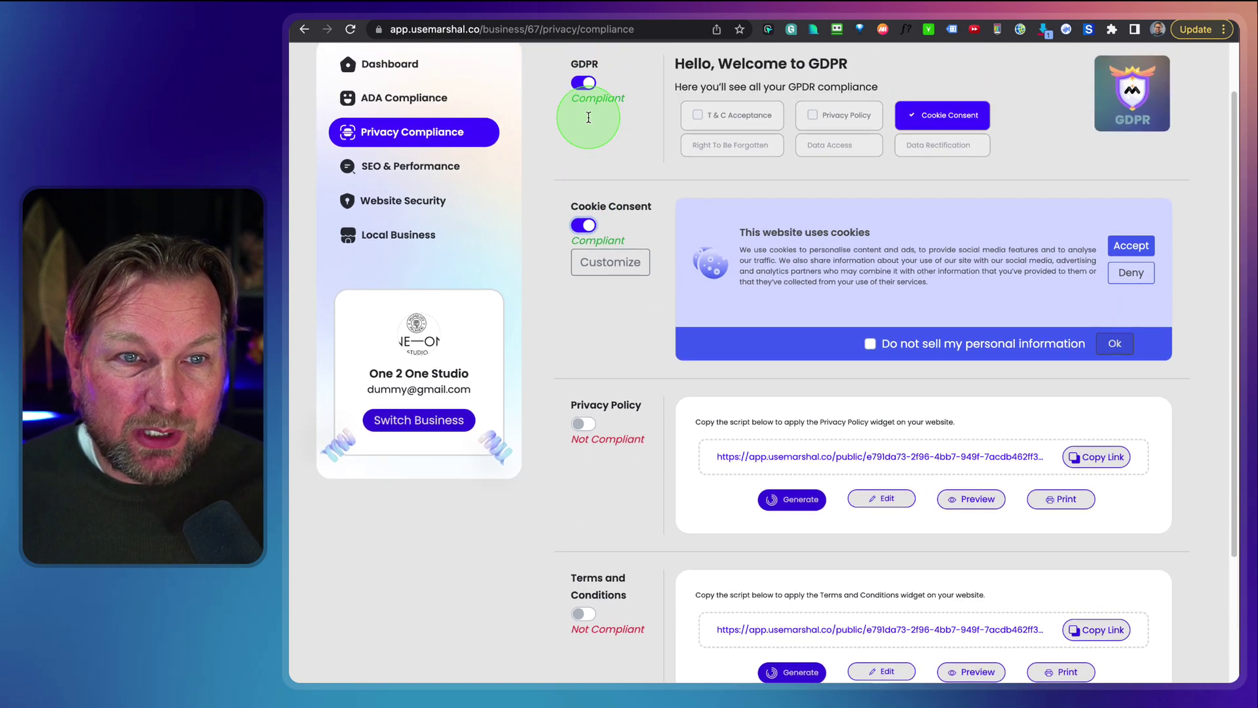
{"action": "scroll", "coordinate": [588, 122], "scroll_direction": "up", "scroll_amount": 2}
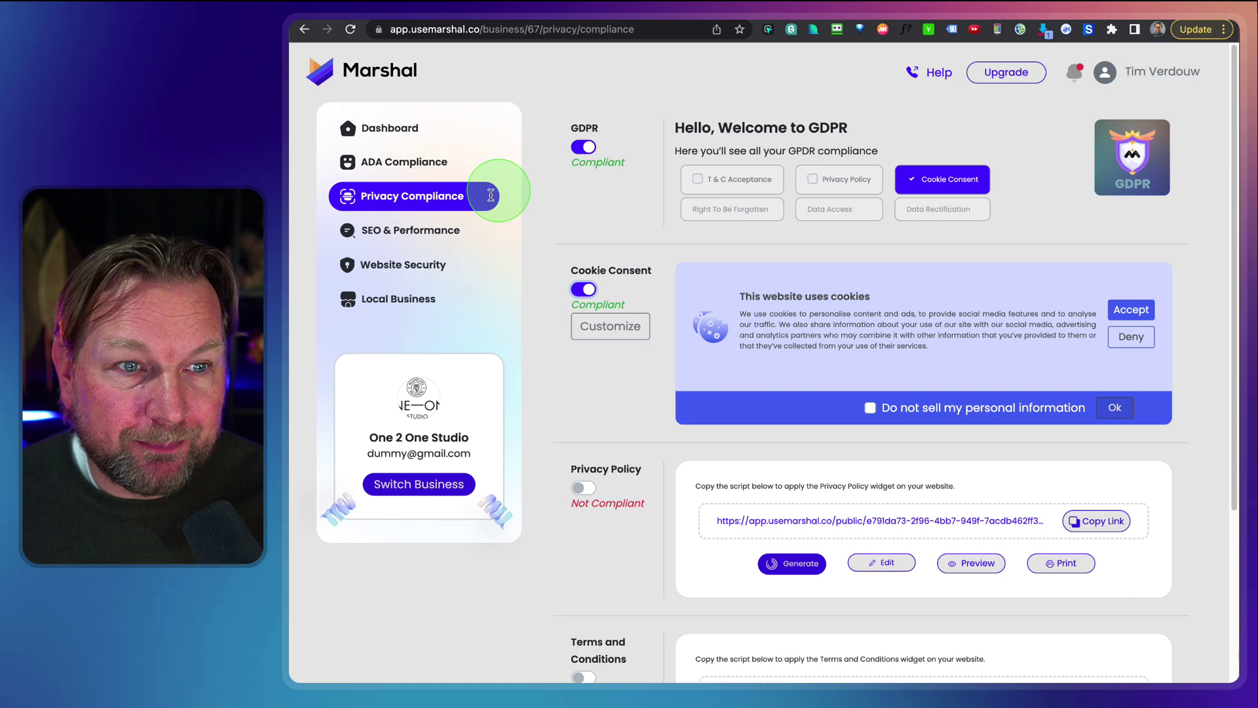
{"action": "left_click", "coordinate": [393, 127]}
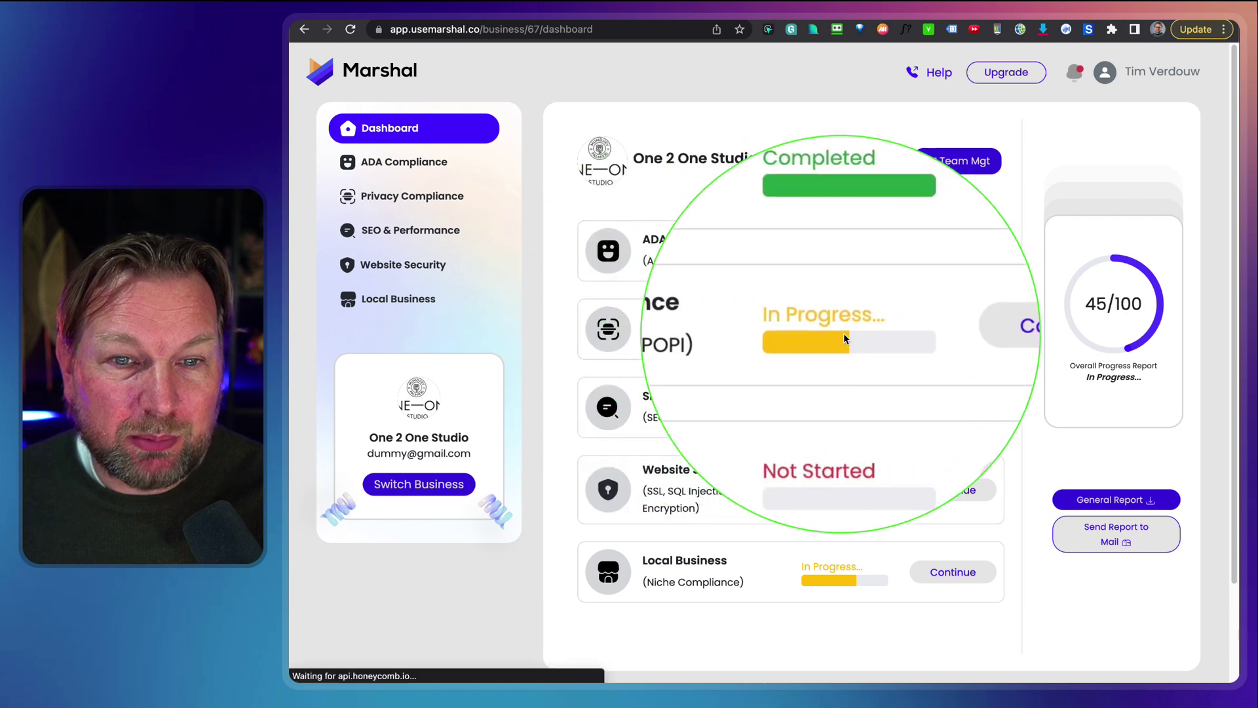
Reopen Privacy Compliance to review Cookie Consent compliant and Privacy Policy, Terms not compliant.
{"action": "left_click", "coordinate": [972, 337]}
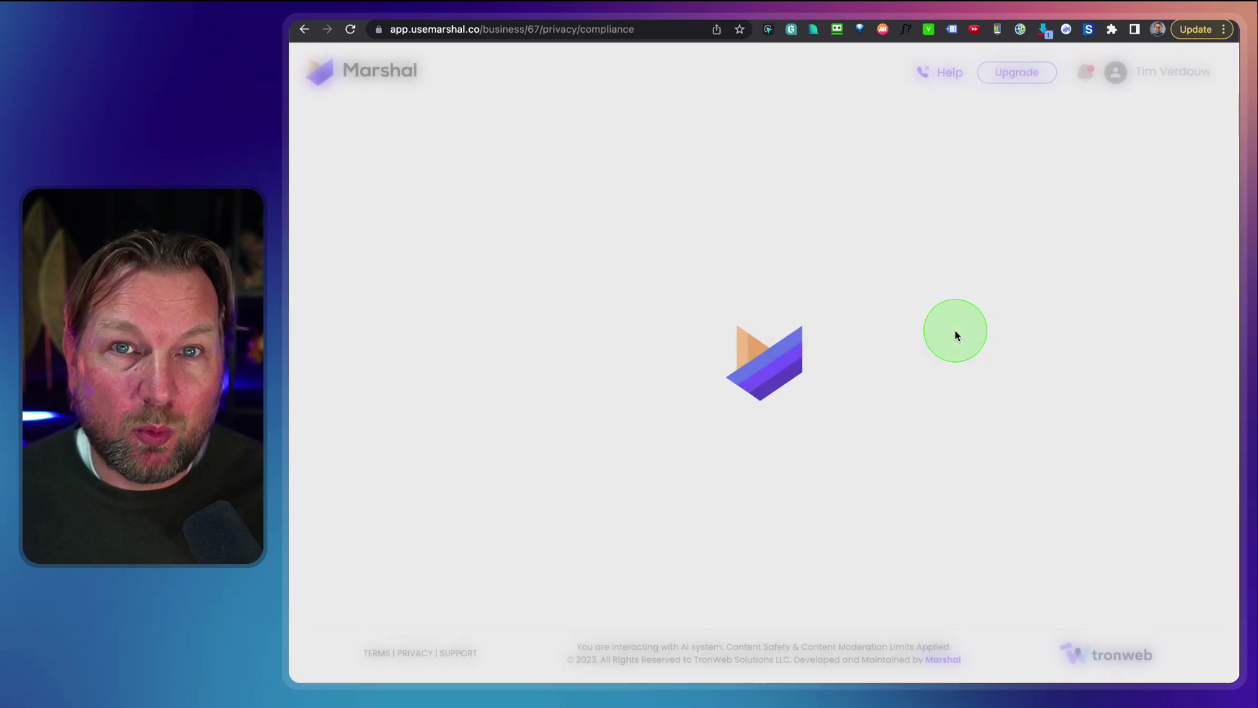
{"action": "scroll", "coordinate": [598, 325], "scroll_direction": "down", "scroll_amount": 1}
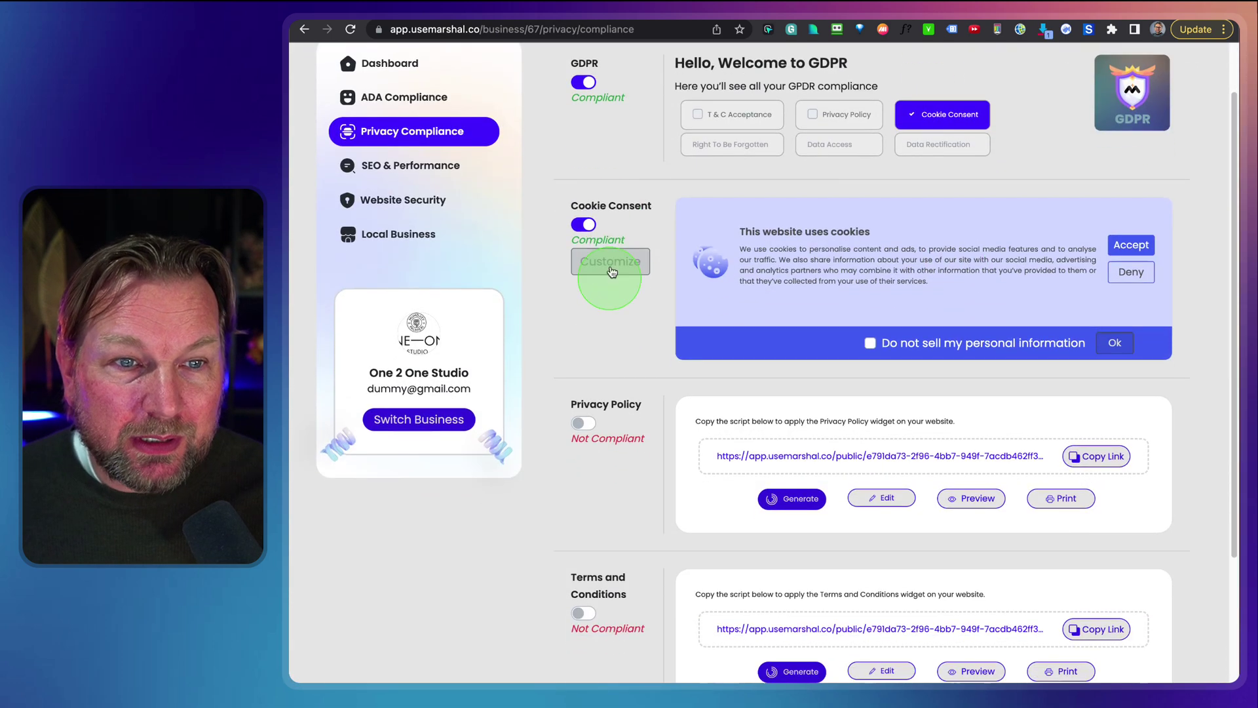
{"action": "scroll", "coordinate": [629, 367], "scroll_direction": "down", "scroll_amount": 2}
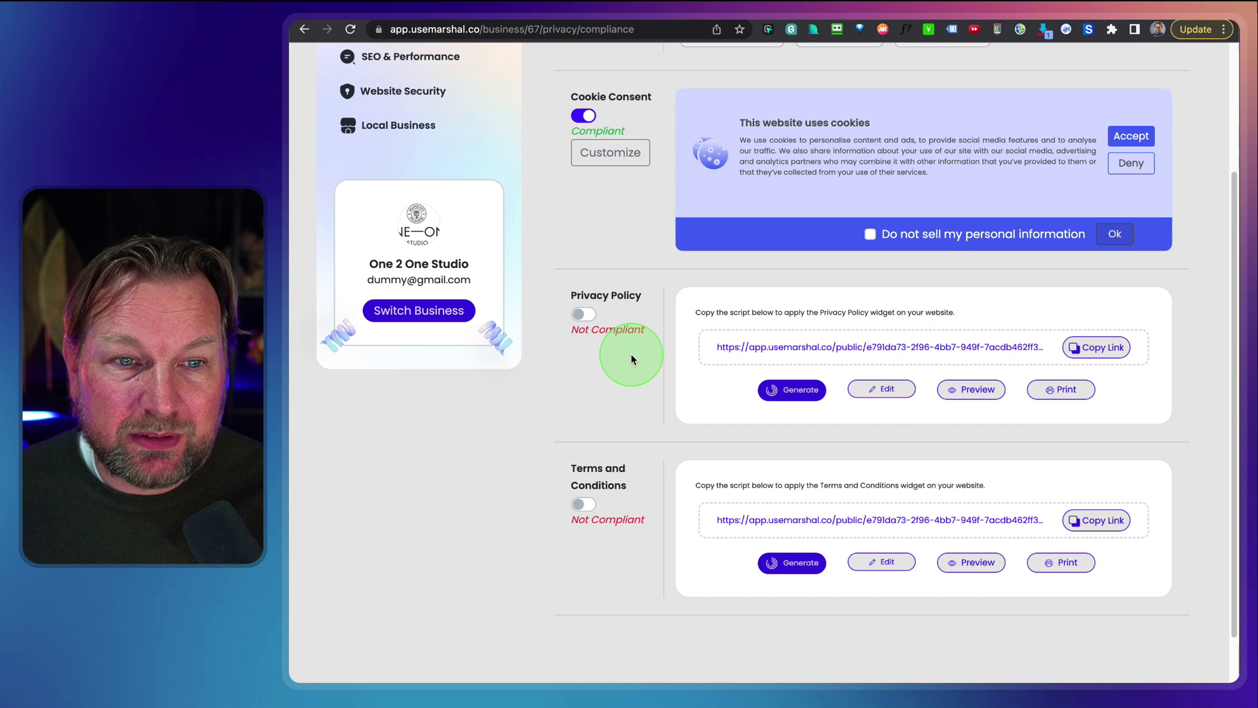
Try previewing the Not Compliant Privacy Policy, dismiss the OOPS warning, and launch the policy generator.
{"action": "scroll", "coordinate": [631, 353], "scroll_direction": "up", "scroll_amount": 1}
{"action": "scroll", "coordinate": [632, 357], "scroll_direction": "down", "scroll_amount": 2}
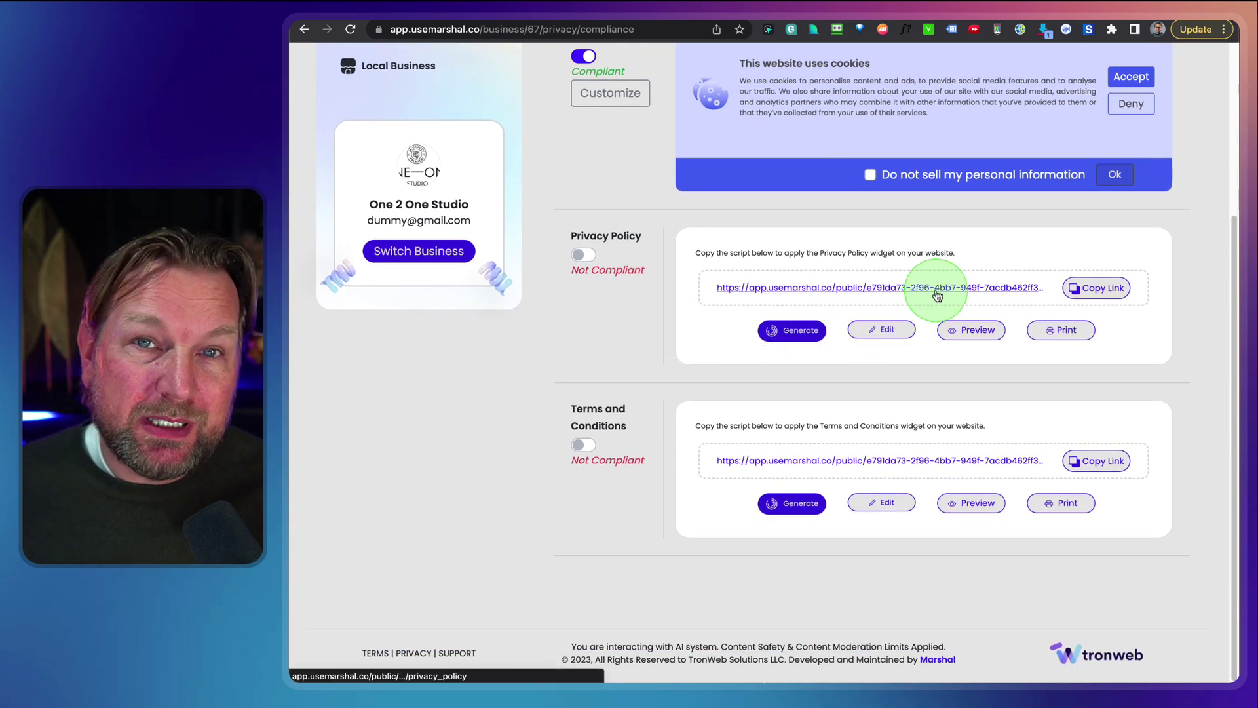
{"action": "left_click", "coordinate": [962, 330]}
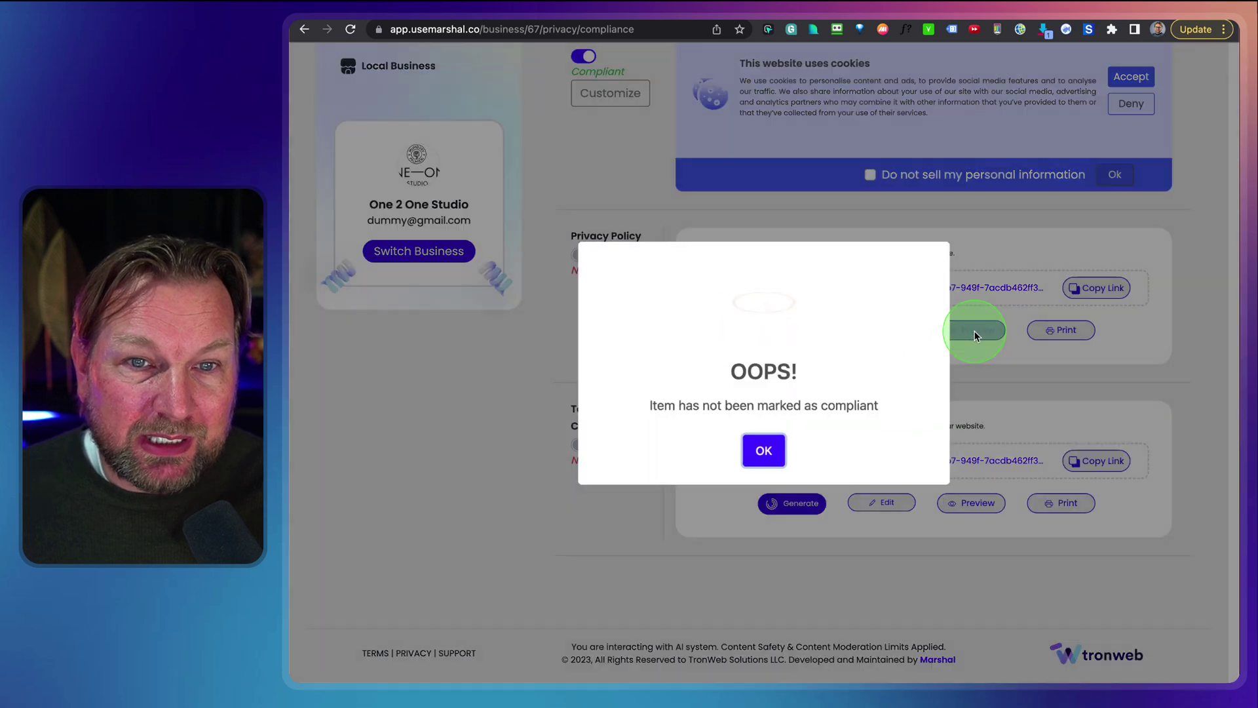
{"action": "left_click", "coordinate": [765, 450]}
{"action": "left_click", "coordinate": [609, 265]}
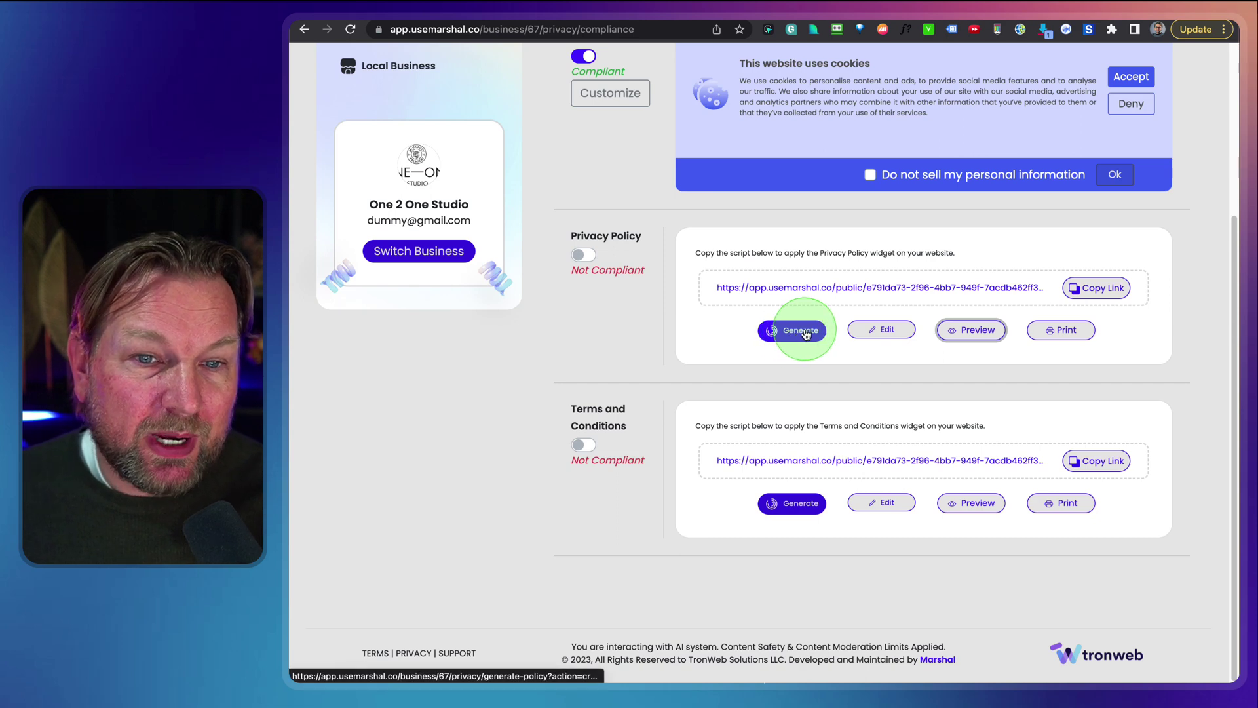
{"action": "left_click", "coordinate": [881, 330]}
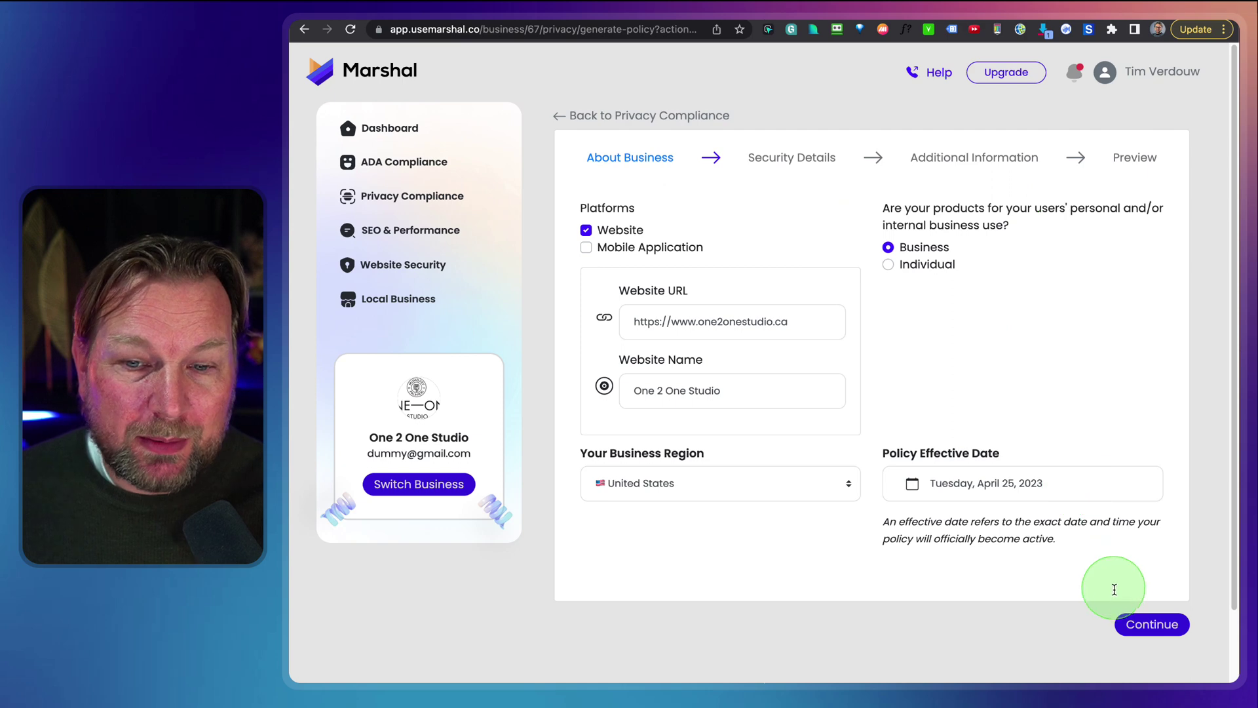
Continue past About Business and answer No to the under-13 restriction question.
{"action": "left_click", "coordinate": [1132, 623]}
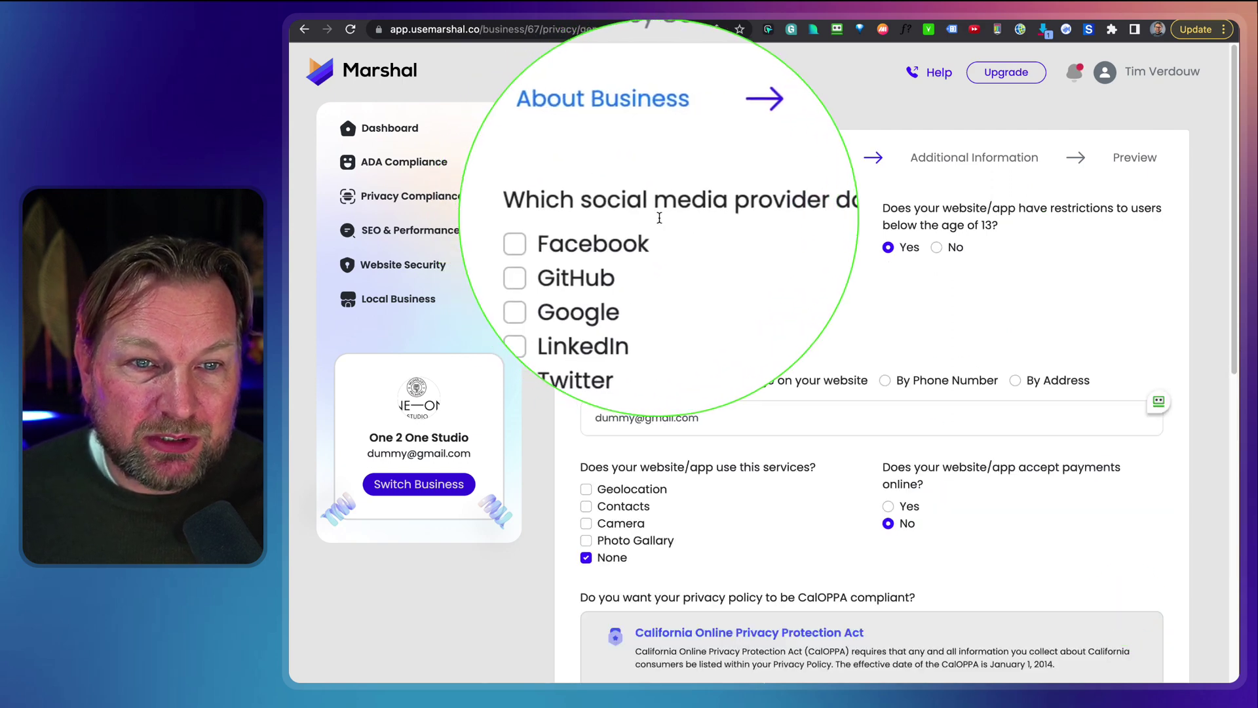
{"action": "left_click", "coordinate": [917, 247]}
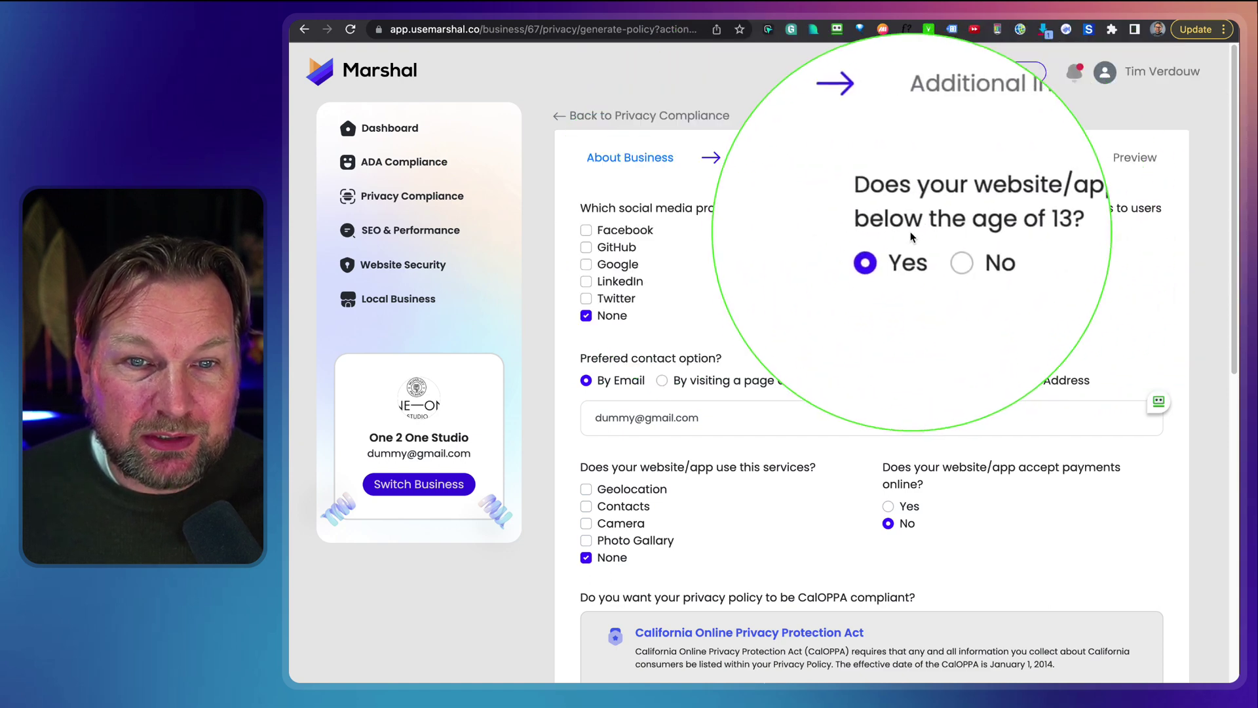
{"action": "left_click", "coordinate": [936, 248]}
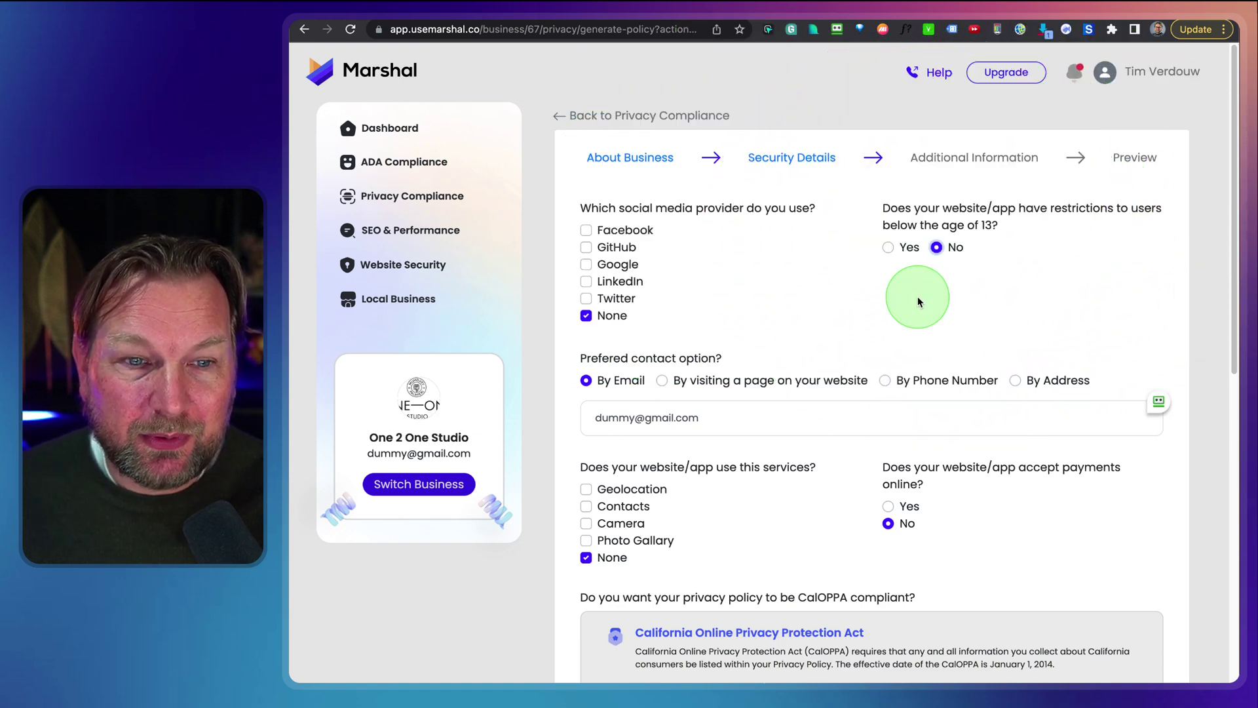
{"action": "scroll", "coordinate": [937, 273], "scroll_direction": "down", "scroll_amount": 3}
{"action": "scroll", "coordinate": [691, 282], "scroll_direction": "down", "scroll_amount": 1}
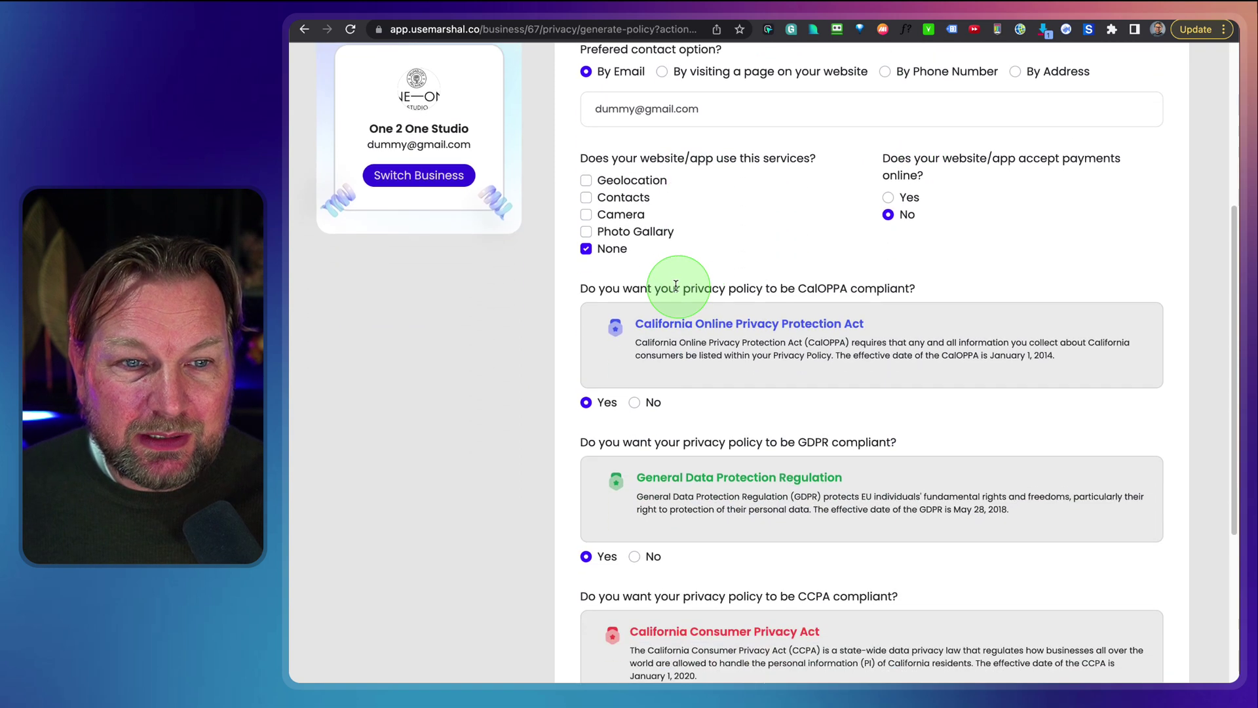
{"action": "scroll", "coordinate": [688, 348], "scroll_direction": "down", "scroll_amount": 6}
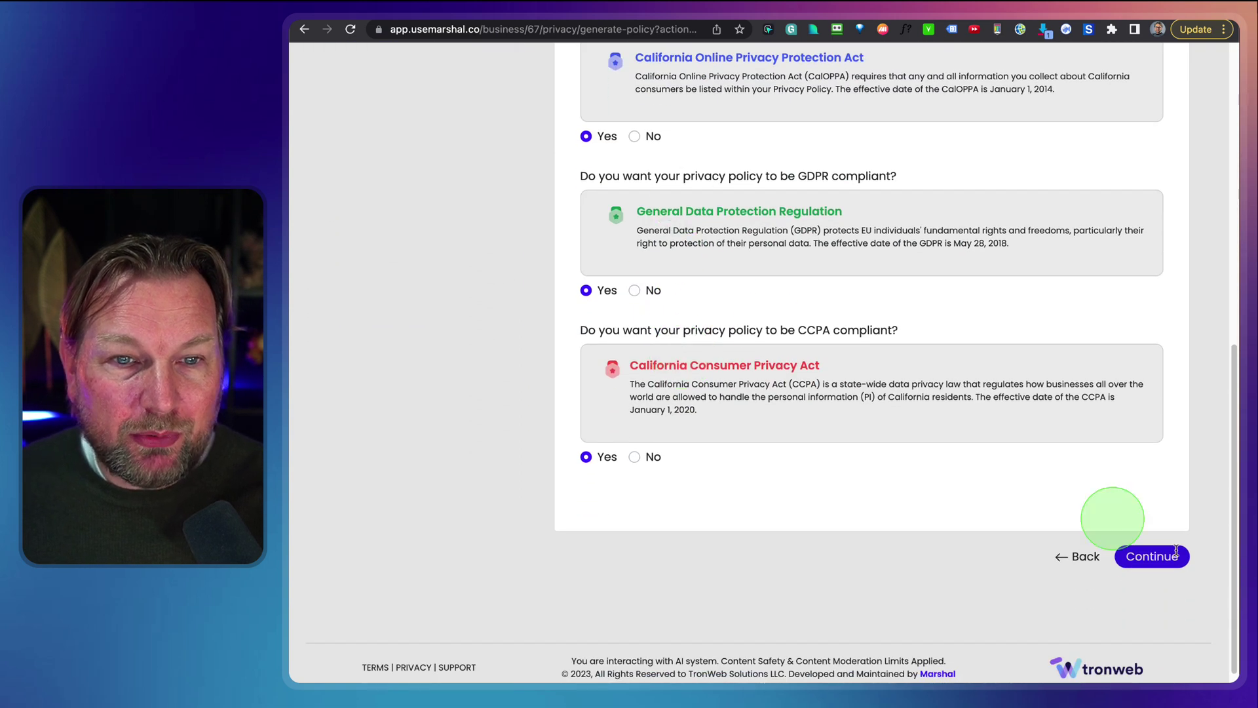
Set emails/newsletters to Yes under Additional Information and save to preview the policy.
{"action": "left_click", "coordinate": [1153, 557]}
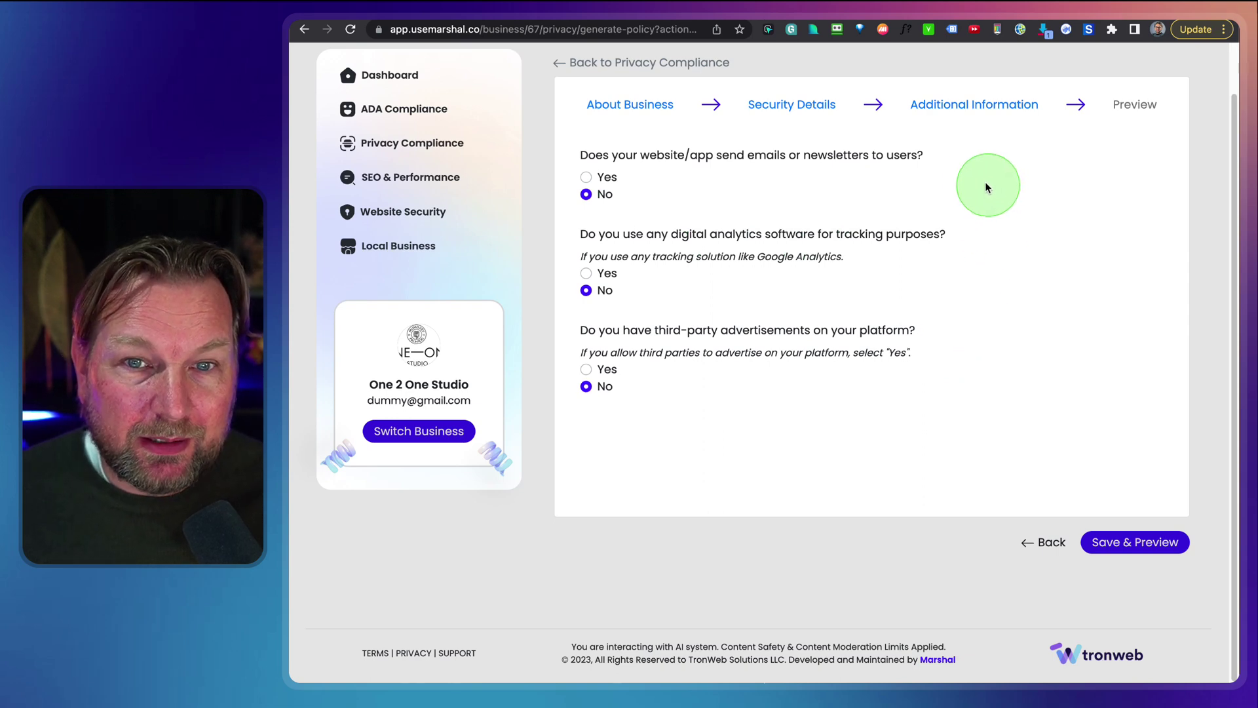
{"action": "left_click", "coordinate": [585, 178]}
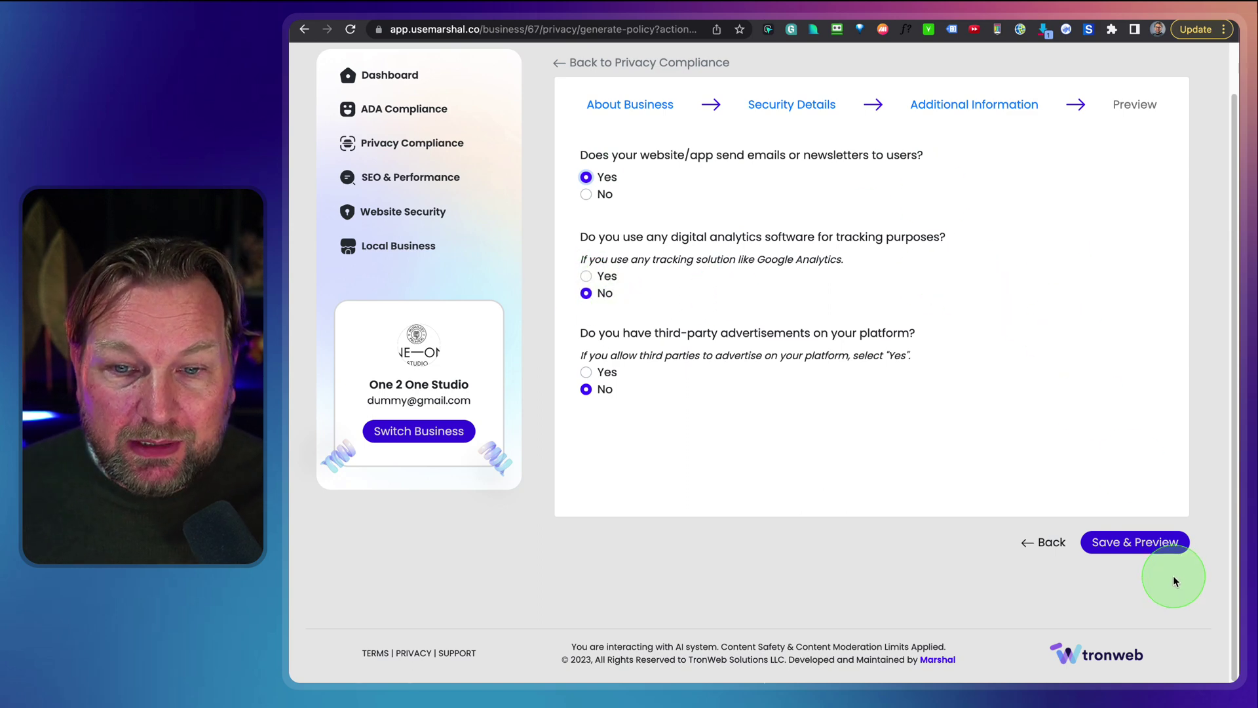
{"action": "left_click", "coordinate": [1144, 545]}
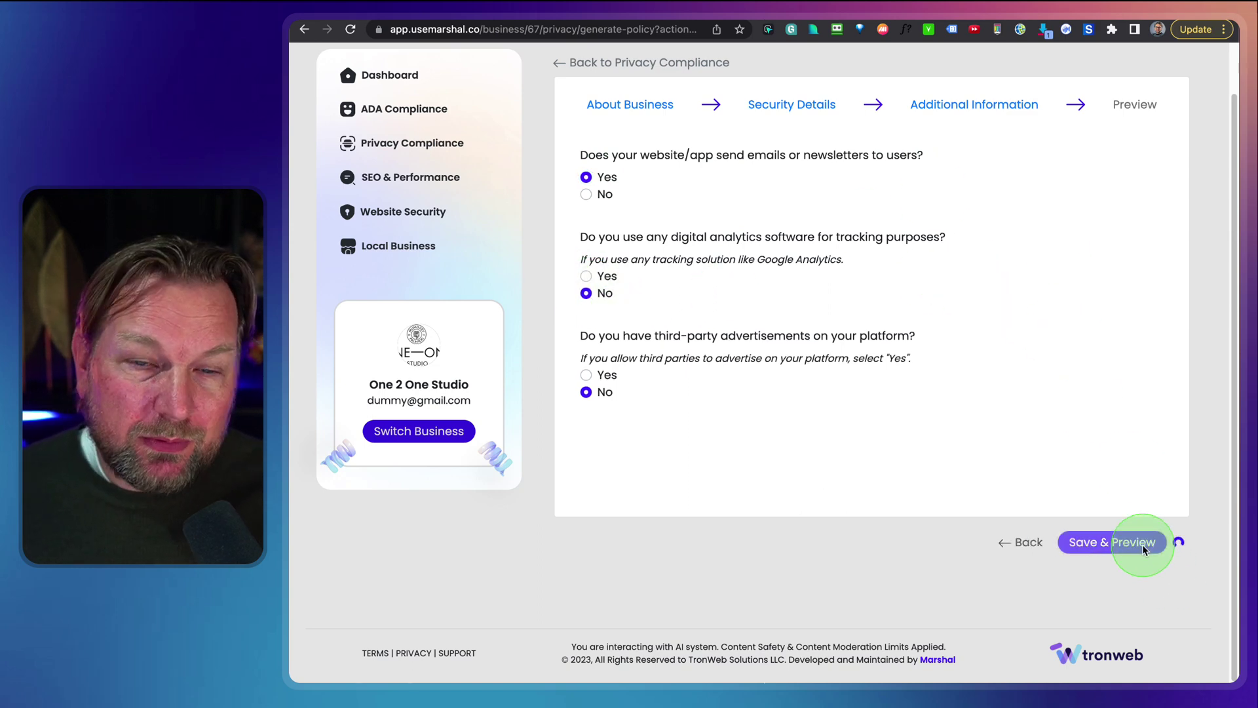
Scroll through the generated One 2 One Studio privacy policy preview and back to the top.
{"action": "scroll", "coordinate": [1101, 462], "scroll_direction": "down", "scroll_amount": 3}
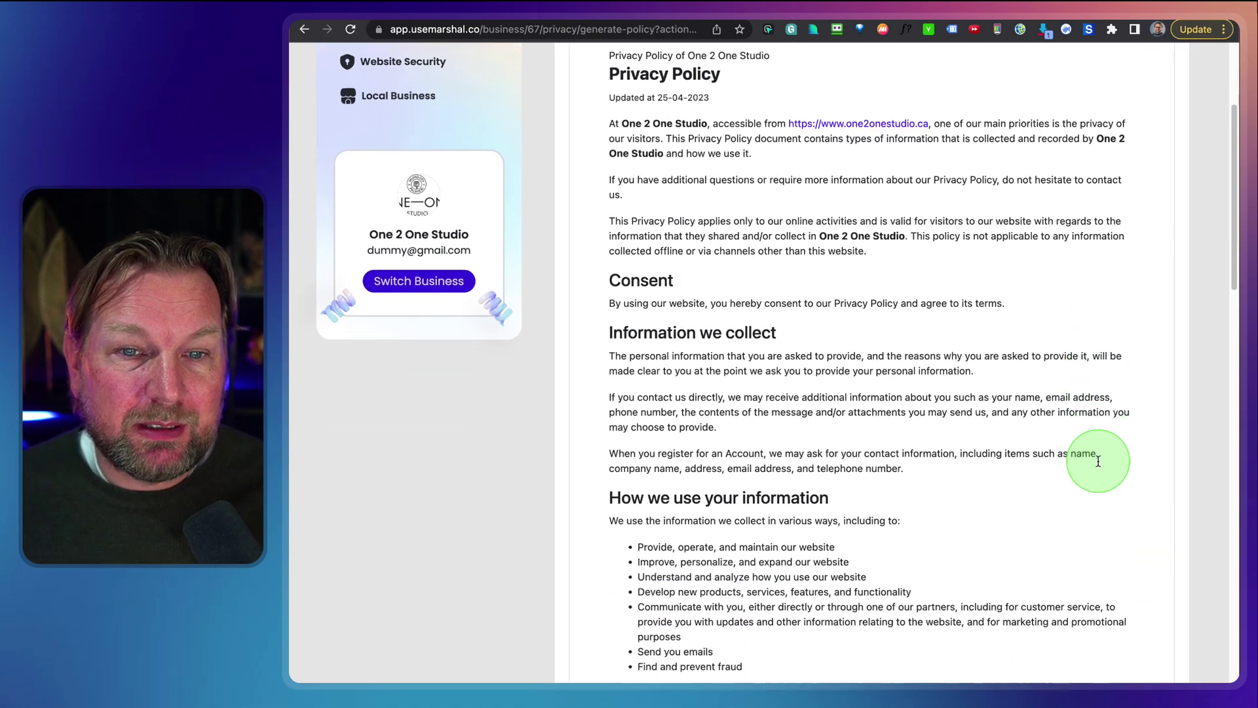
{"action": "scroll", "coordinate": [1098, 461], "scroll_direction": "down", "scroll_amount": 15}
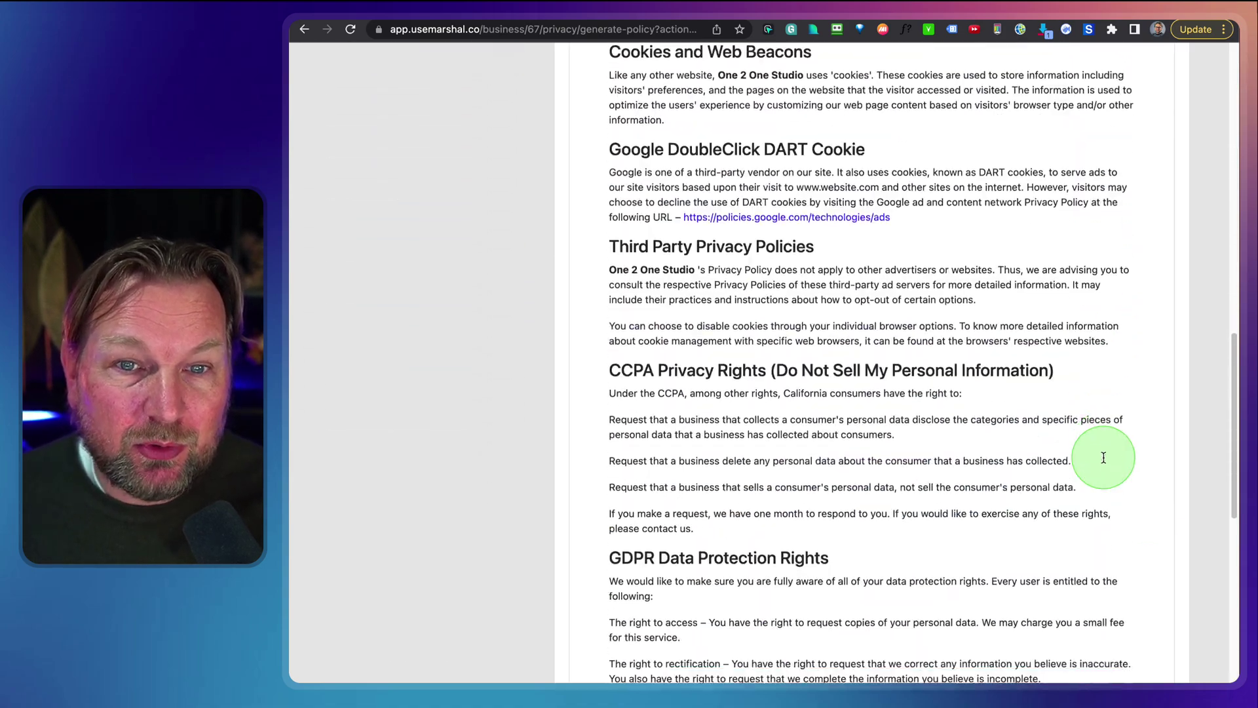
{"action": "scroll", "coordinate": [1104, 457], "scroll_direction": "down", "scroll_amount": 6}
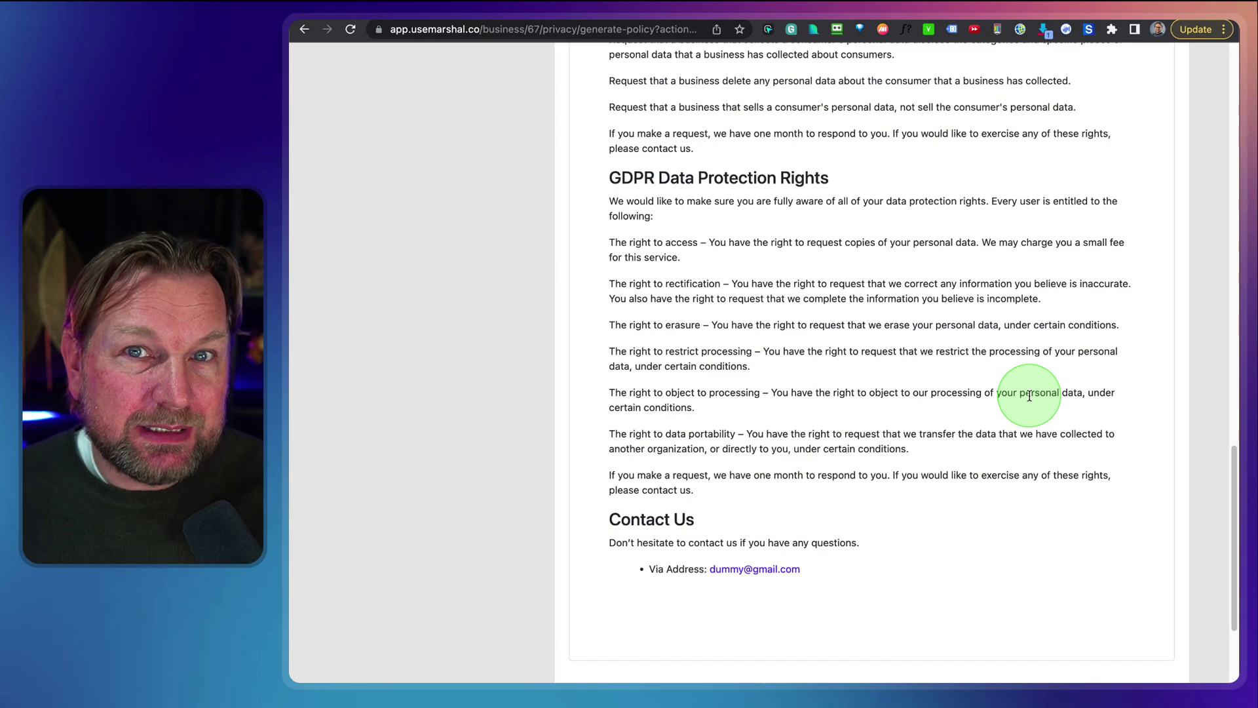
{"action": "scroll", "coordinate": [1030, 395], "scroll_direction": "up", "scroll_amount": 20}
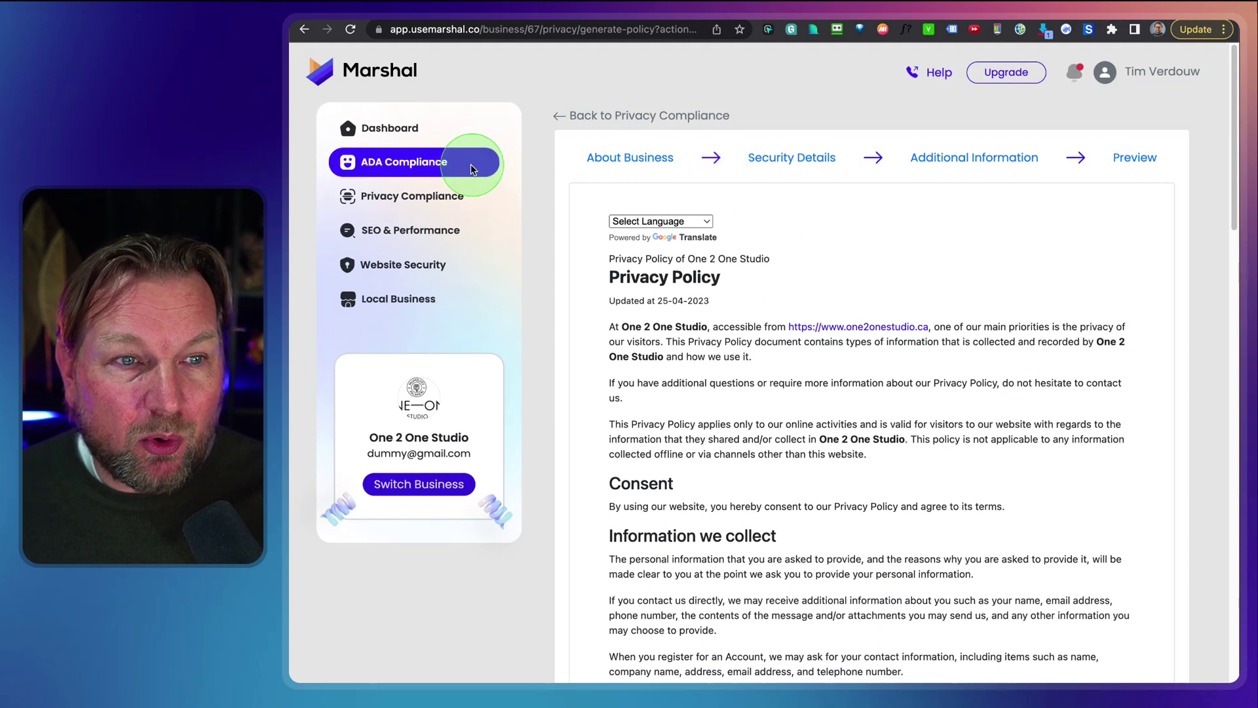
Review Privacy Compliance: Privacy Policy and Cookie Consent compliant, Terms and Conditions not compliant.
{"action": "left_click", "coordinate": [390, 196]}
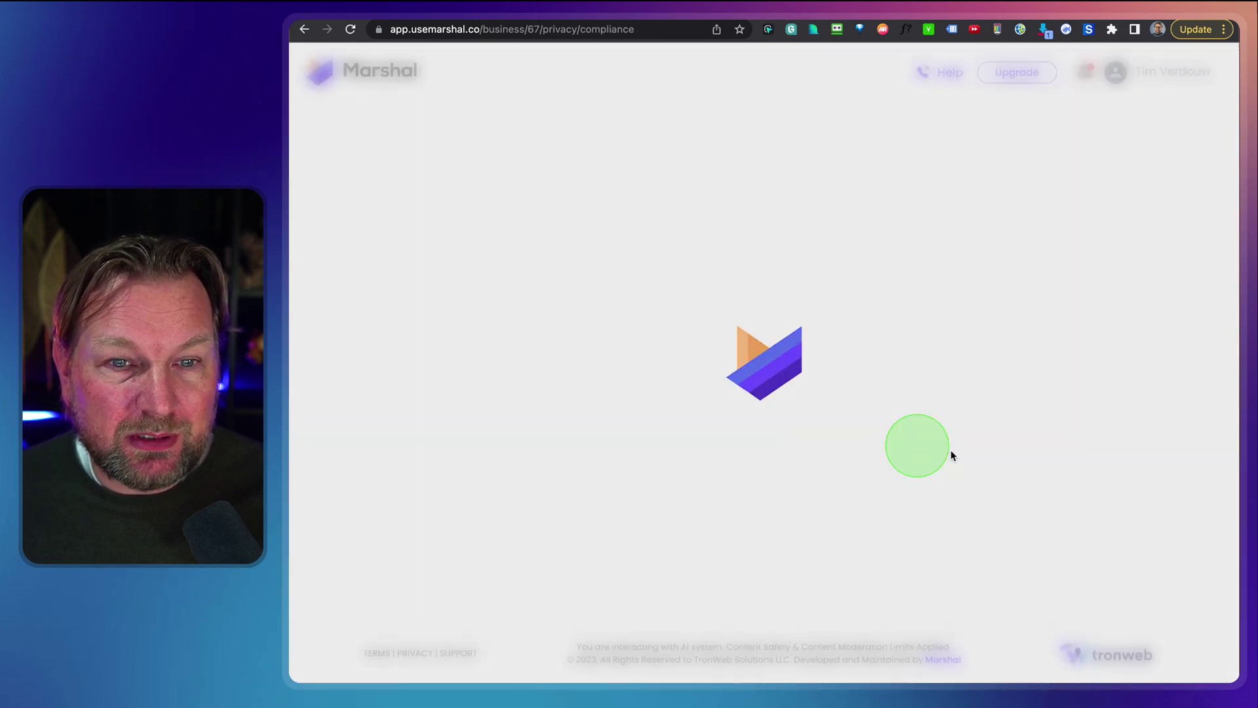
{"action": "scroll", "coordinate": [1115, 418], "scroll_direction": "down", "scroll_amount": 3}
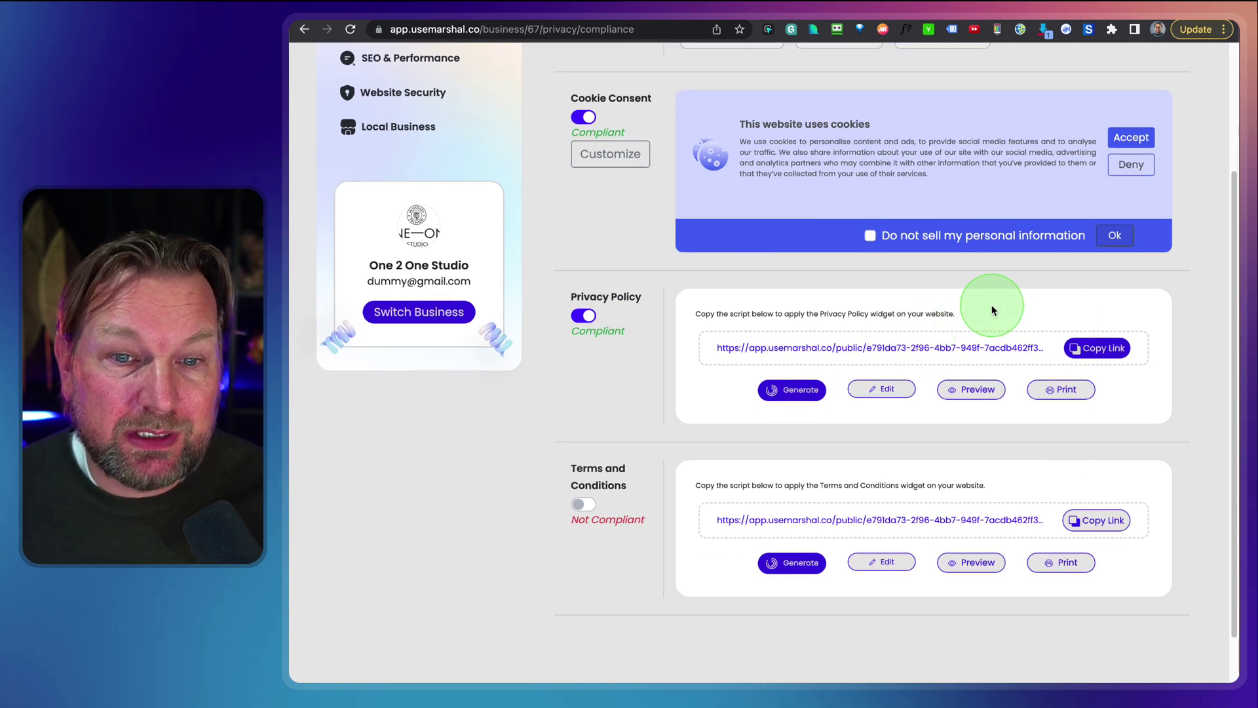
{"action": "scroll", "coordinate": [989, 316], "scroll_direction": "down", "scroll_amount": 1}
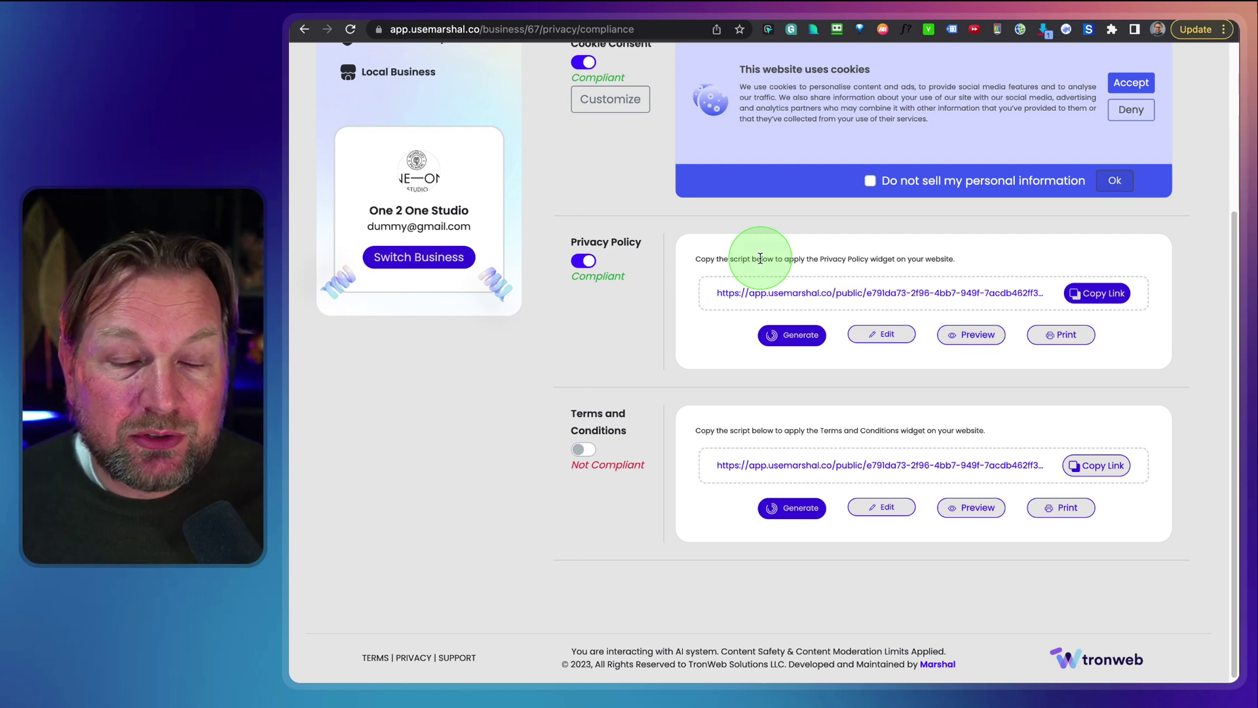
{"action": "scroll", "coordinate": [699, 283], "scroll_direction": "down", "scroll_amount": 1}
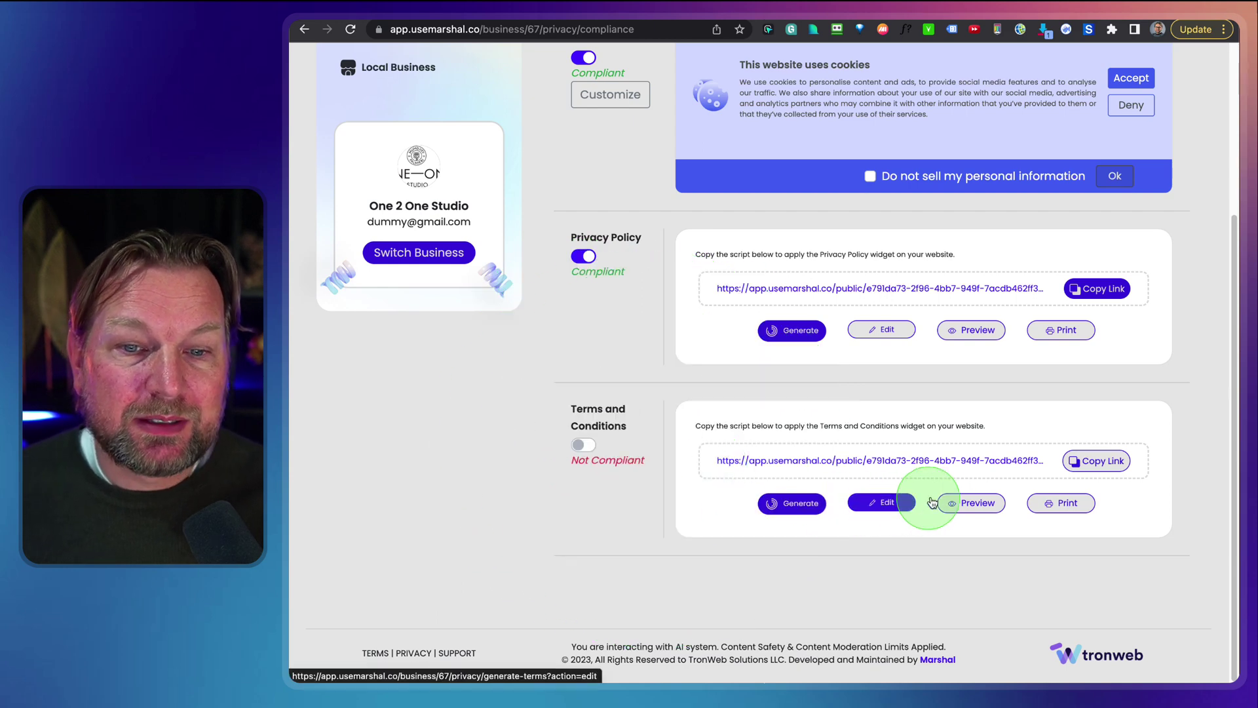
{"action": "scroll", "coordinate": [915, 493], "scroll_direction": "up", "scroll_amount": 5}
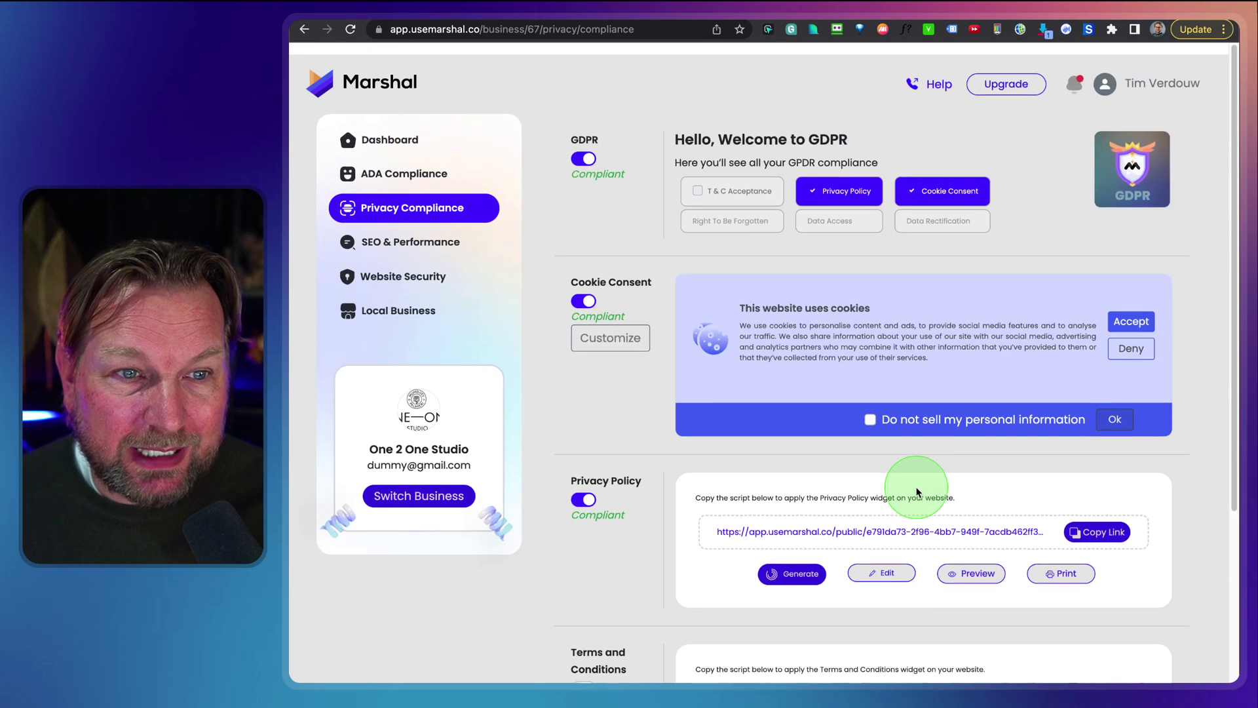
Go back to all businesses, open Monaco Salon, and start its SEO & Performance audit.
{"action": "left_click", "coordinate": [396, 83]}
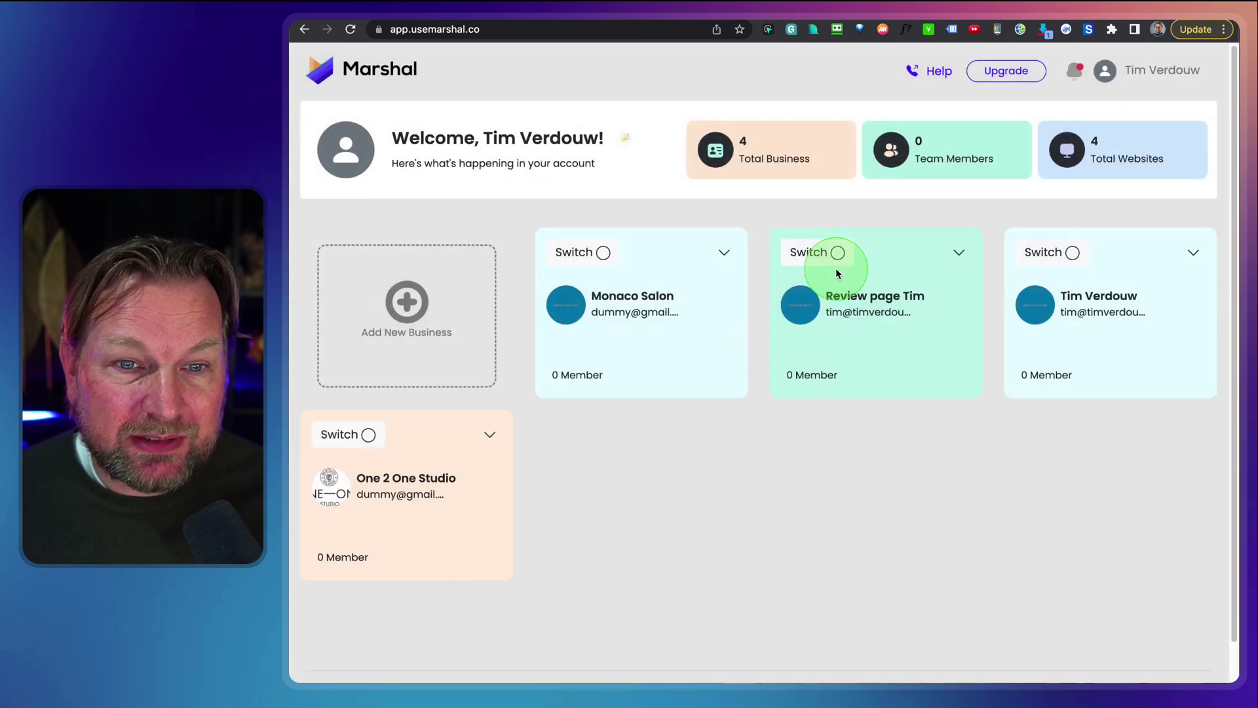
{"action": "scroll", "coordinate": [838, 270], "scroll_direction": "down", "scroll_amount": 1}
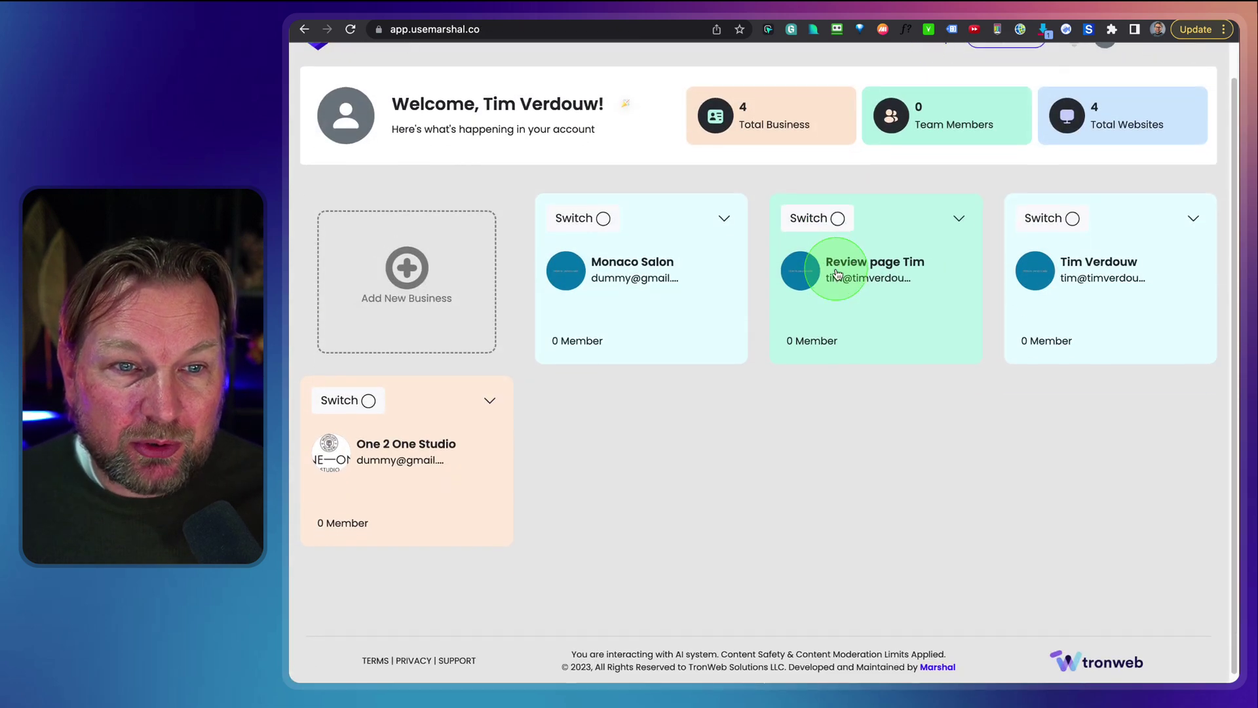
{"action": "left_click", "coordinate": [630, 274]}
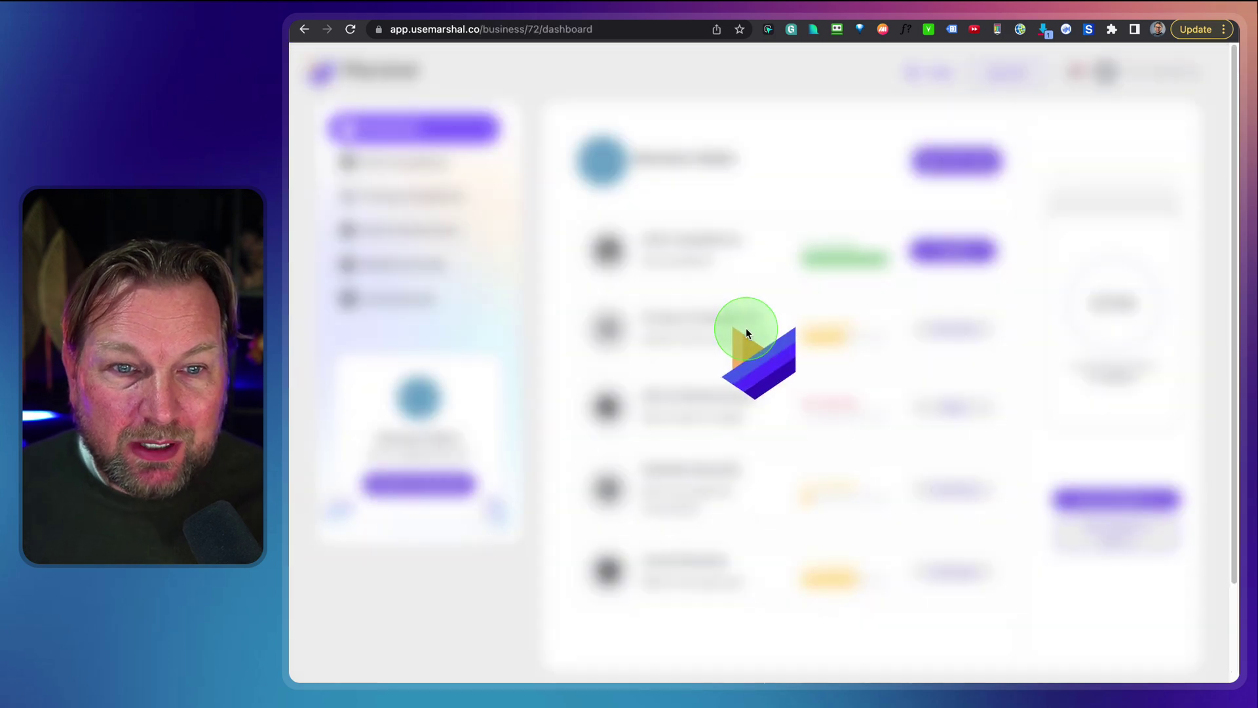
{"action": "scroll", "coordinate": [750, 349], "scroll_direction": "down", "scroll_amount": 2}
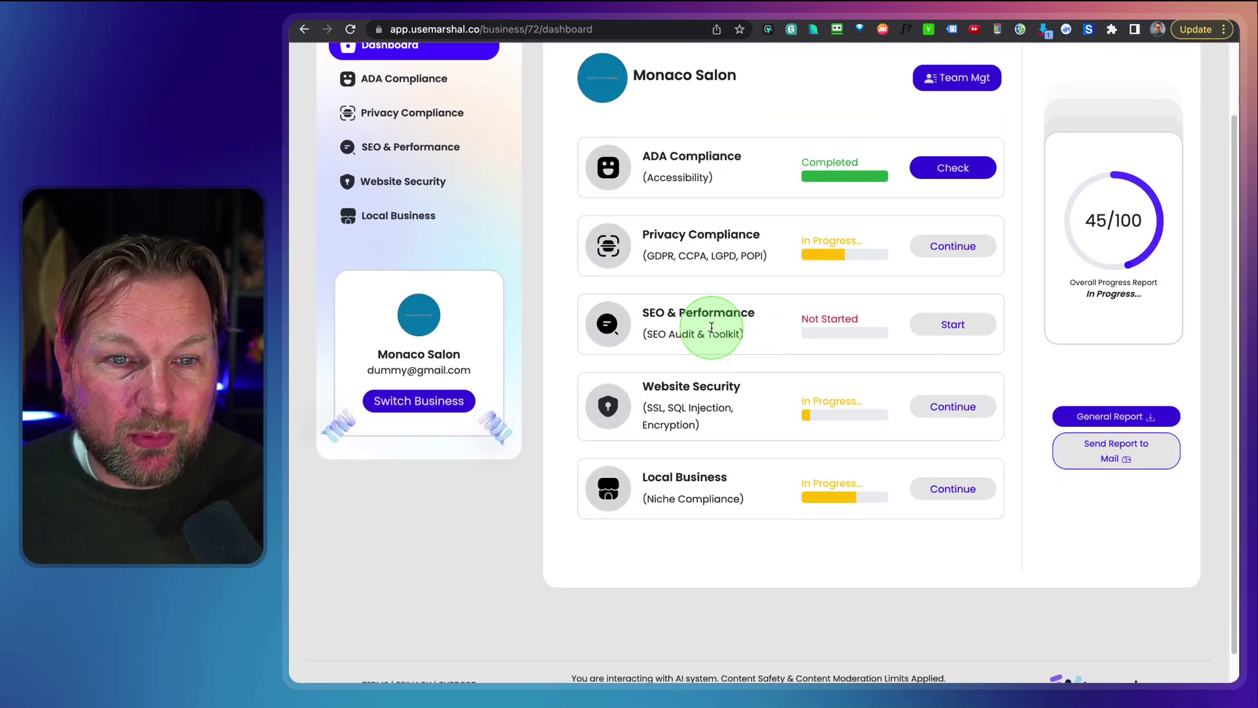
{"action": "left_click", "coordinate": [947, 331]}
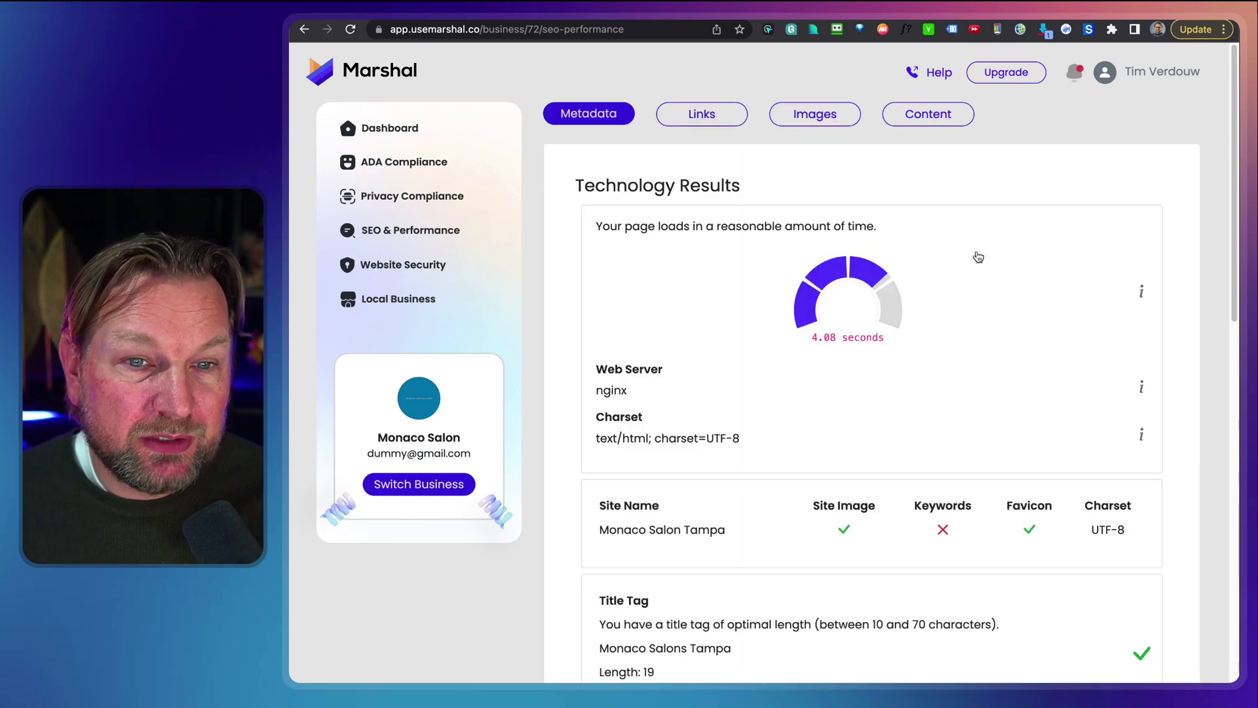
Review Monaco Salon's Metadata results: 4.08-second load time, missing keywords, 321-character meta description.
{"action": "left_click", "coordinate": [967, 301]}
{"action": "scroll", "coordinate": [955, 318], "scroll_direction": "down", "scroll_amount": 2}
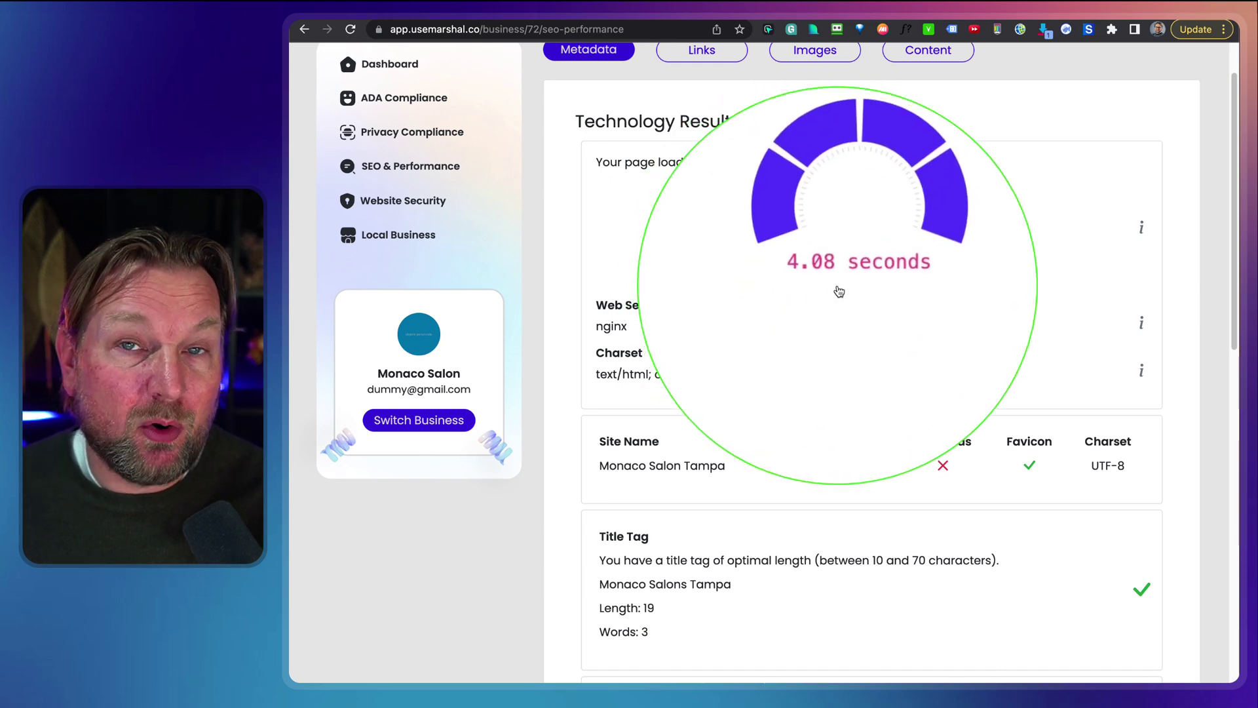
{"action": "scroll", "coordinate": [905, 272], "scroll_direction": "down", "scroll_amount": 6}
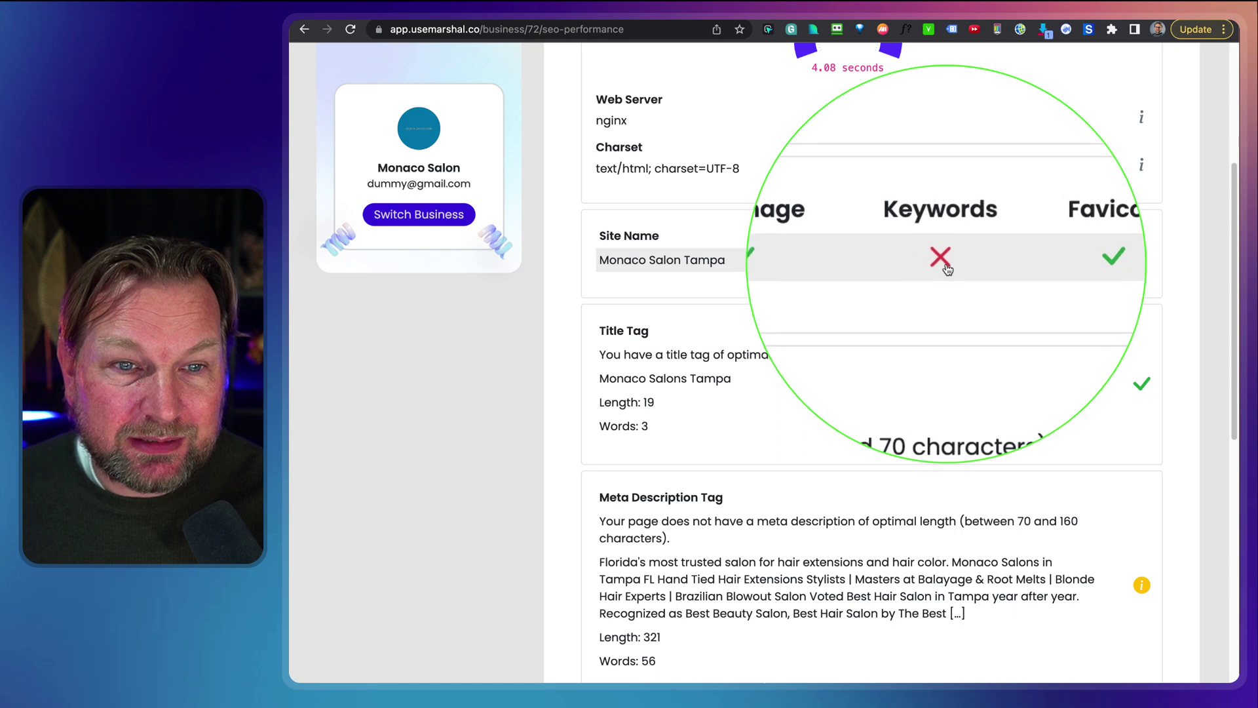
{"action": "scroll", "coordinate": [942, 271], "scroll_direction": "down", "scroll_amount": 5}
{"action": "scroll", "coordinate": [946, 267], "scroll_direction": "down", "scroll_amount": 3}
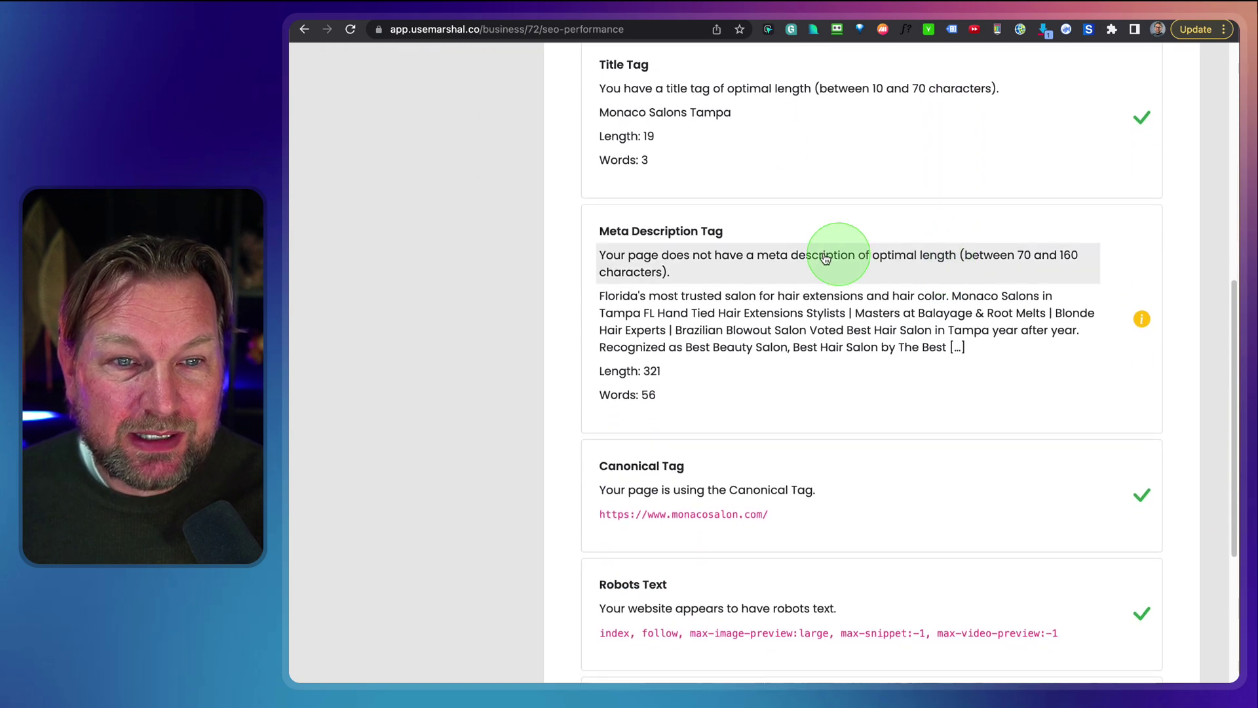
{"action": "scroll", "coordinate": [793, 288], "scroll_direction": "down", "scroll_amount": 1}
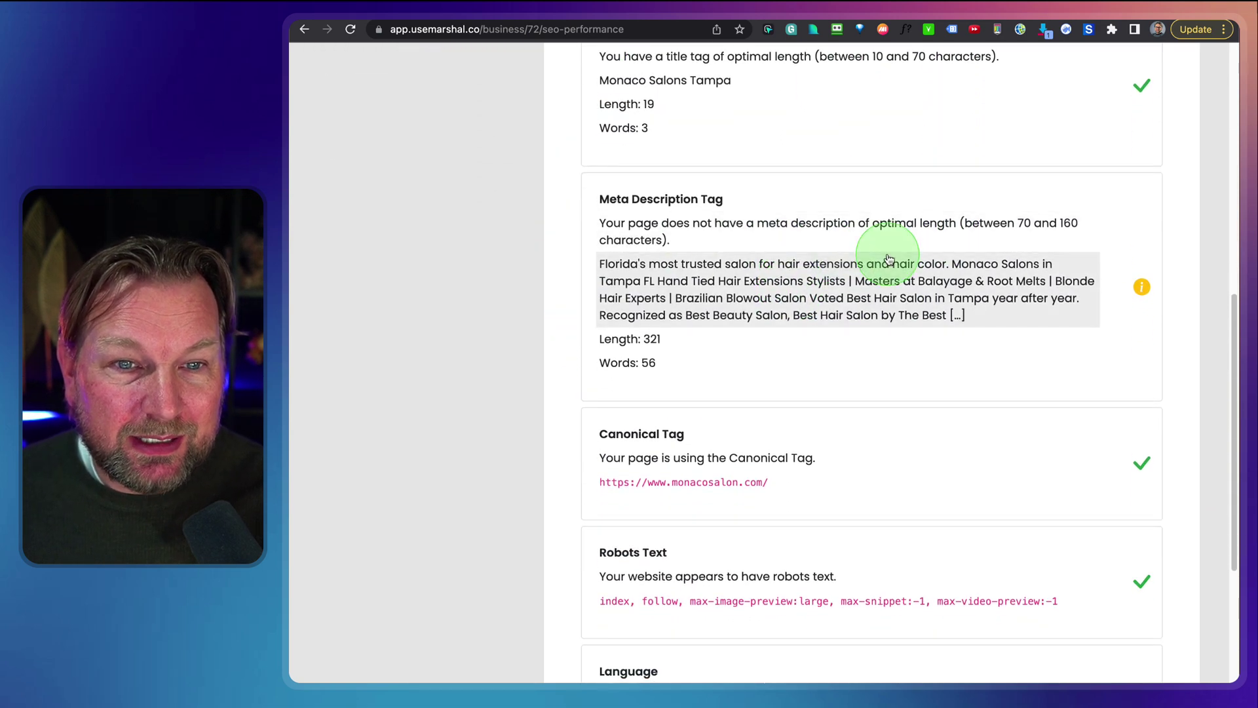
{"action": "scroll", "coordinate": [835, 265], "scroll_direction": "down", "scroll_amount": 4}
{"action": "scroll", "coordinate": [834, 262], "scroll_direction": "down", "scroll_amount": 3}
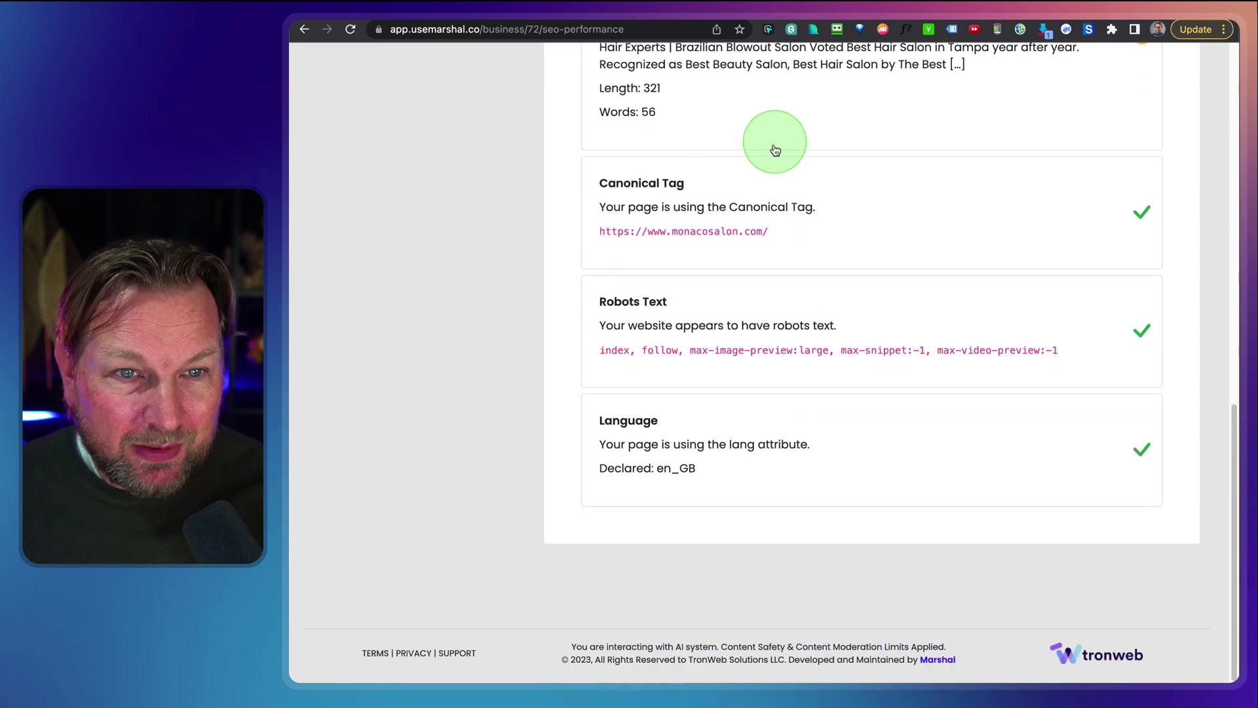
{"action": "scroll", "coordinate": [764, 320], "scroll_direction": "up", "scroll_amount": 20}
{"action": "scroll", "coordinate": [766, 325], "scroll_direction": "up", "scroll_amount": 2}
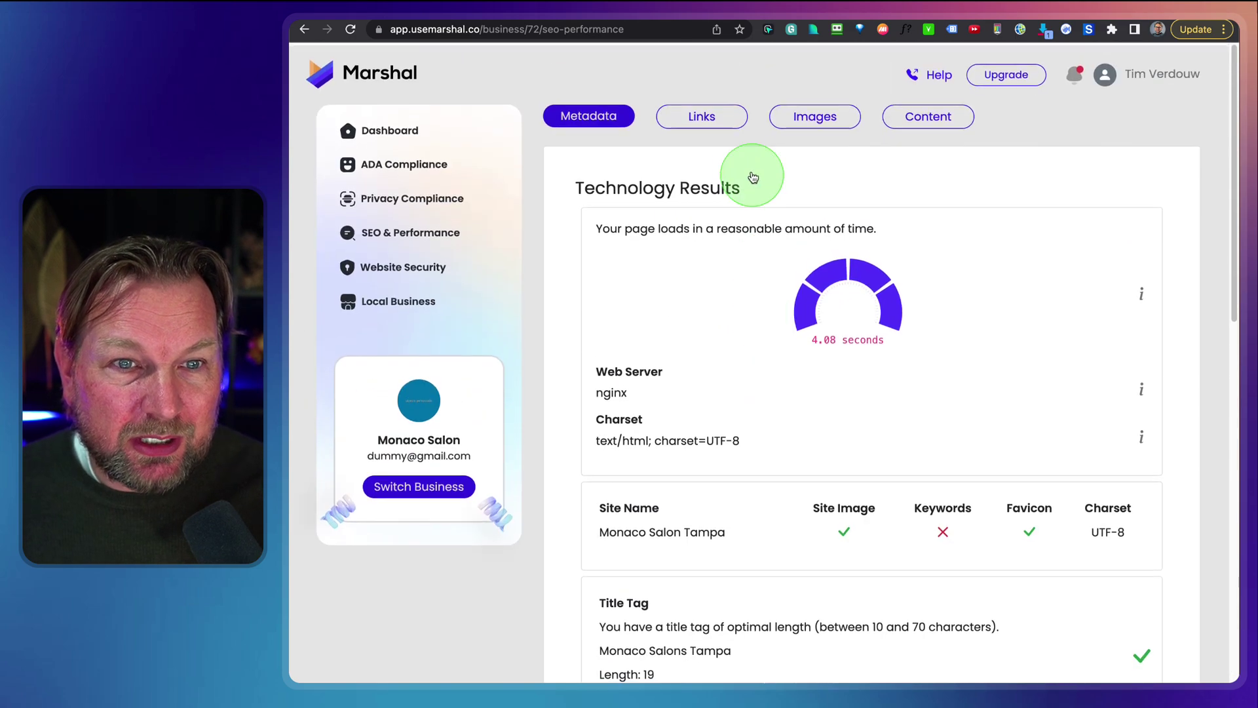
Review the Links results, listing external and jump links under Link Quality.
{"action": "left_click", "coordinate": [707, 116]}
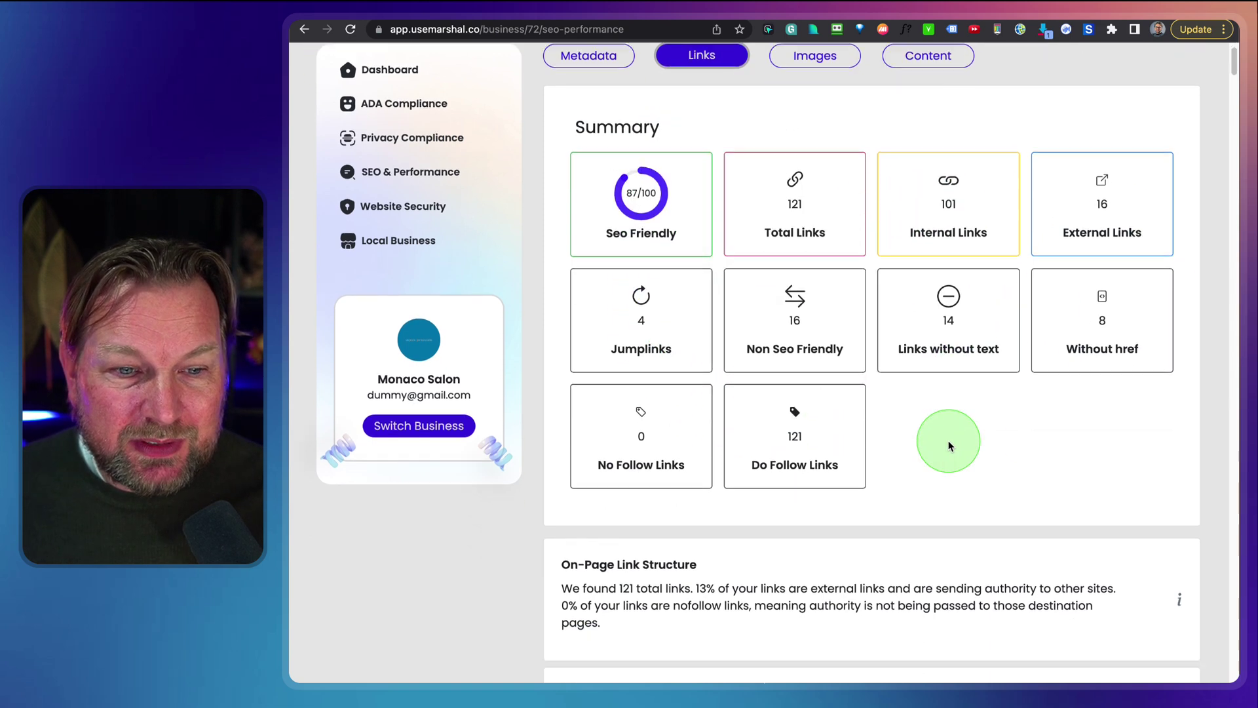
{"action": "scroll", "coordinate": [949, 442], "scroll_direction": "down", "scroll_amount": 8}
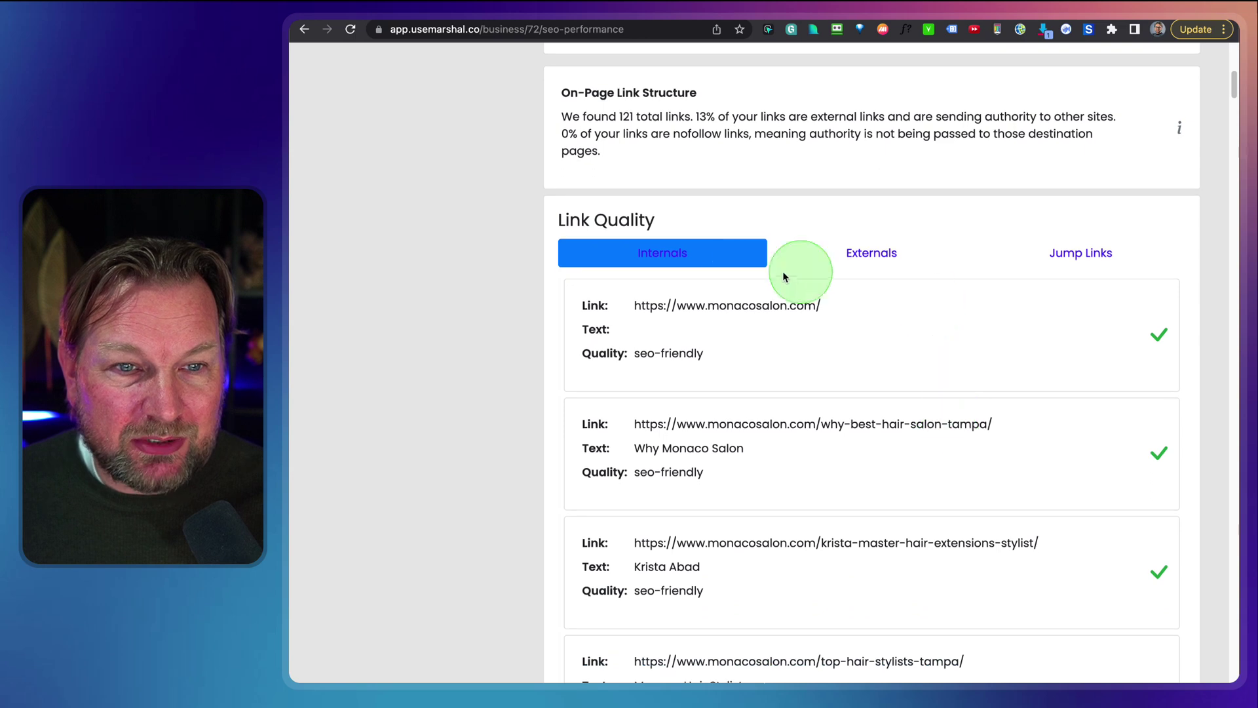
{"action": "left_click", "coordinate": [882, 261]}
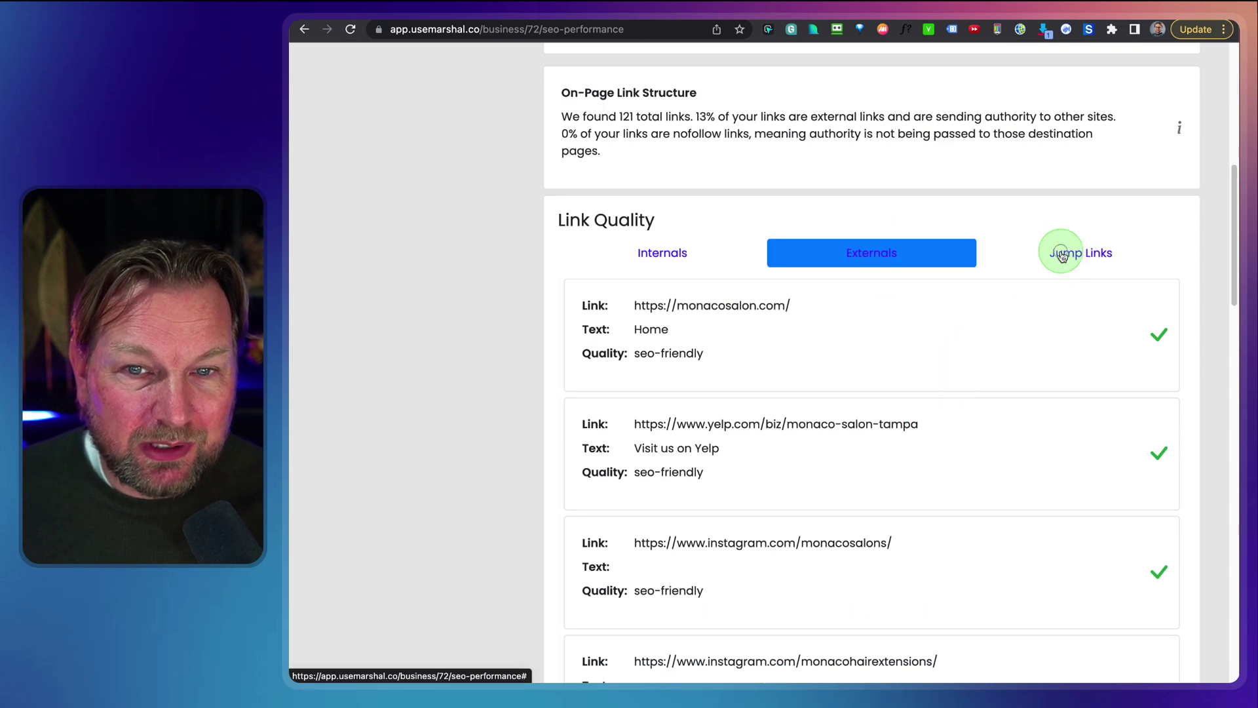
{"action": "left_click", "coordinate": [1062, 256]}
{"action": "scroll", "coordinate": [884, 270], "scroll_direction": "up", "scroll_amount": 8}
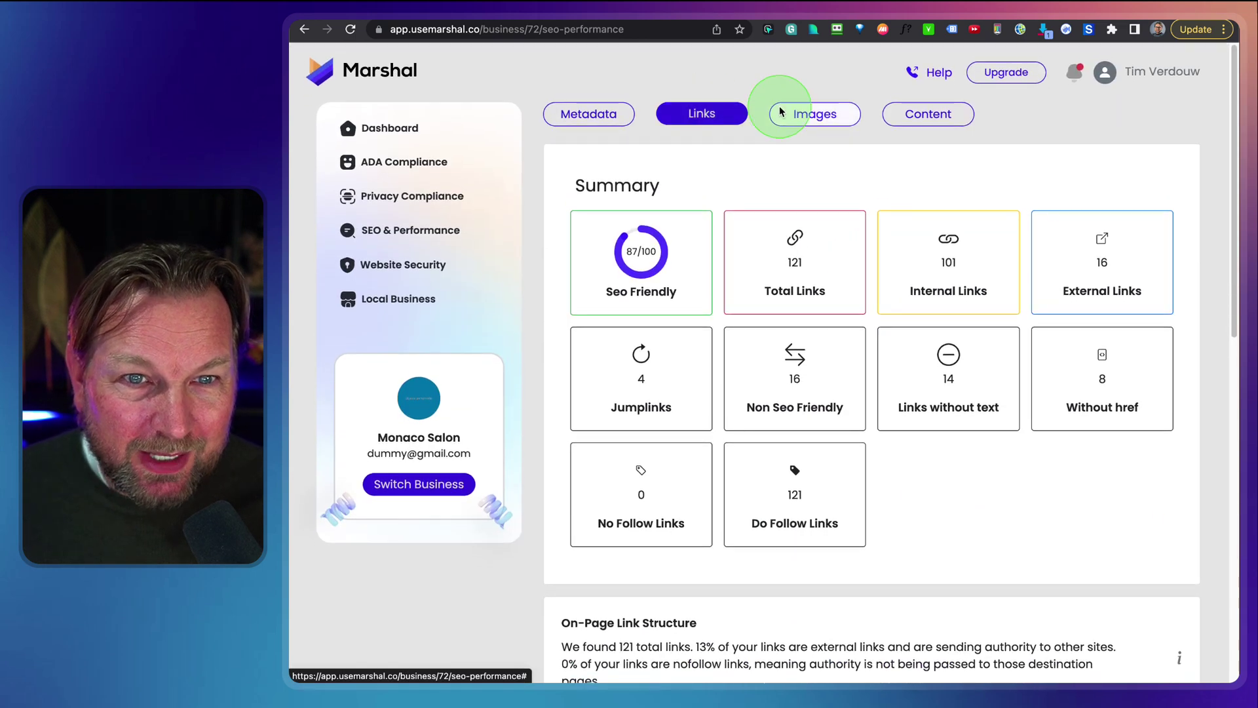
Review the Images results: 38 images, none missing SRC or ALT attributes.
{"action": "left_click", "coordinate": [790, 114]}
{"action": "scroll", "coordinate": [825, 272], "scroll_direction": "down", "scroll_amount": 6}
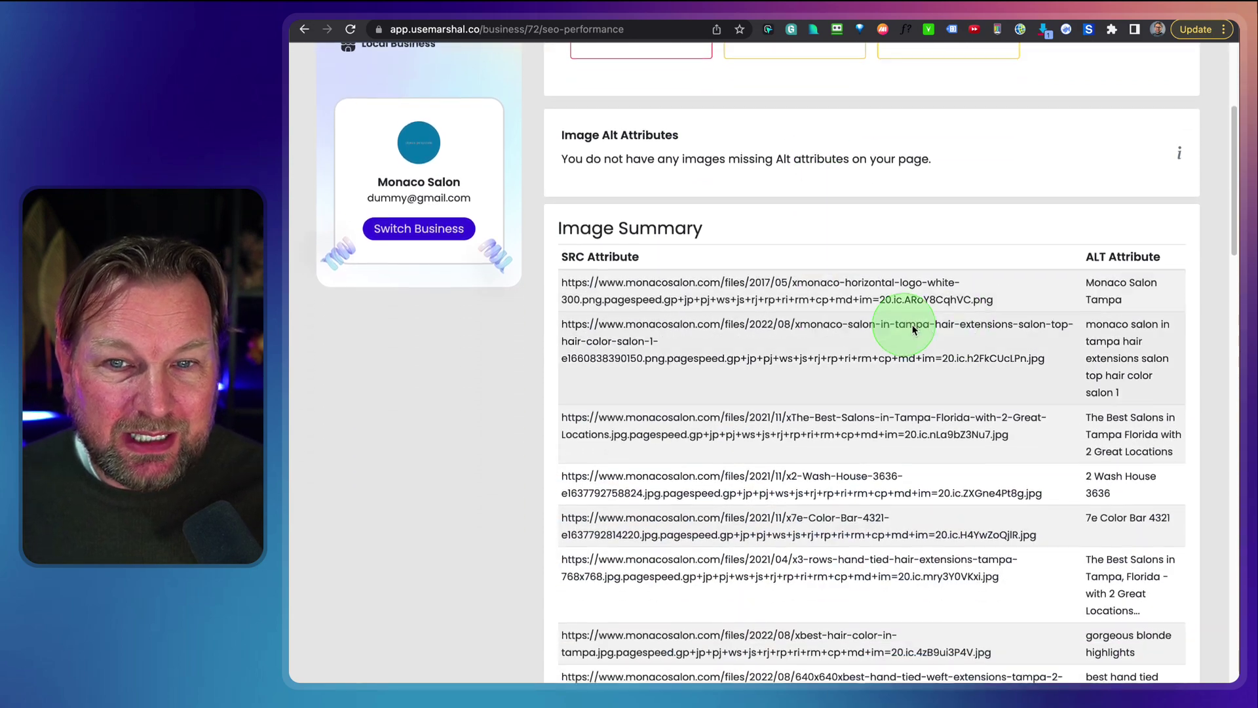
{"action": "scroll", "coordinate": [1091, 268], "scroll_direction": "down", "scroll_amount": 7}
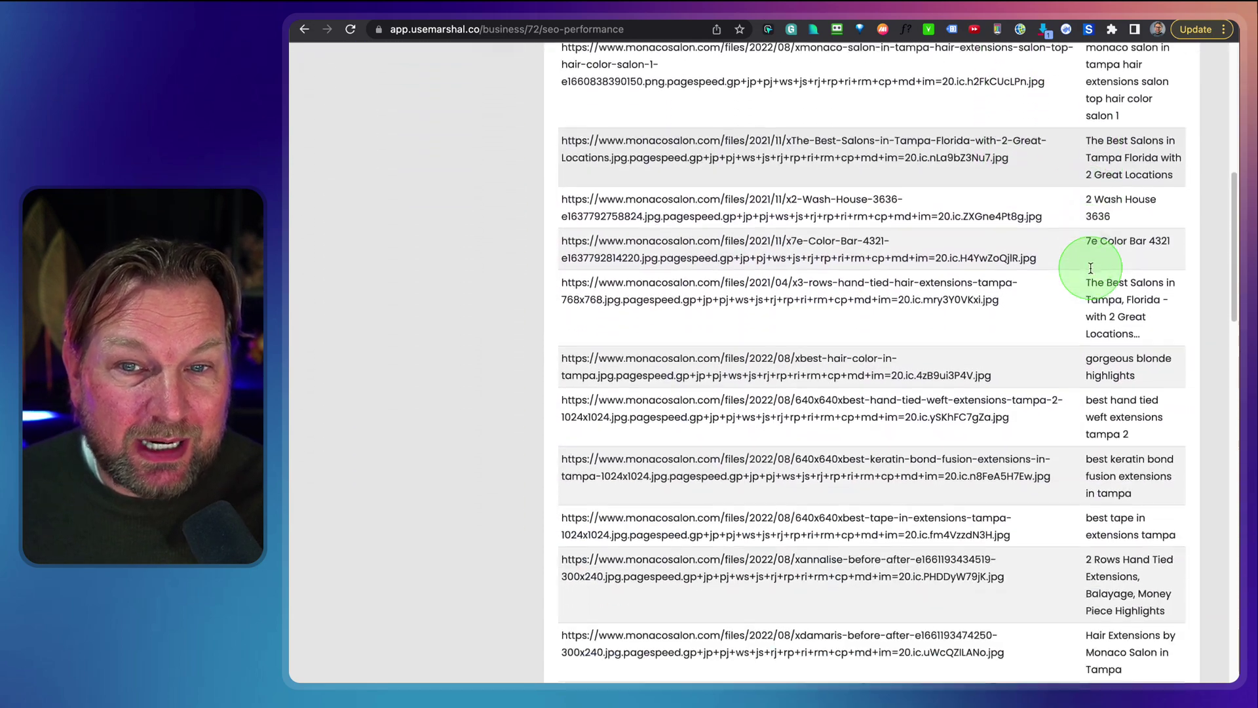
{"action": "scroll", "coordinate": [1091, 268], "scroll_direction": "down", "scroll_amount": 10}
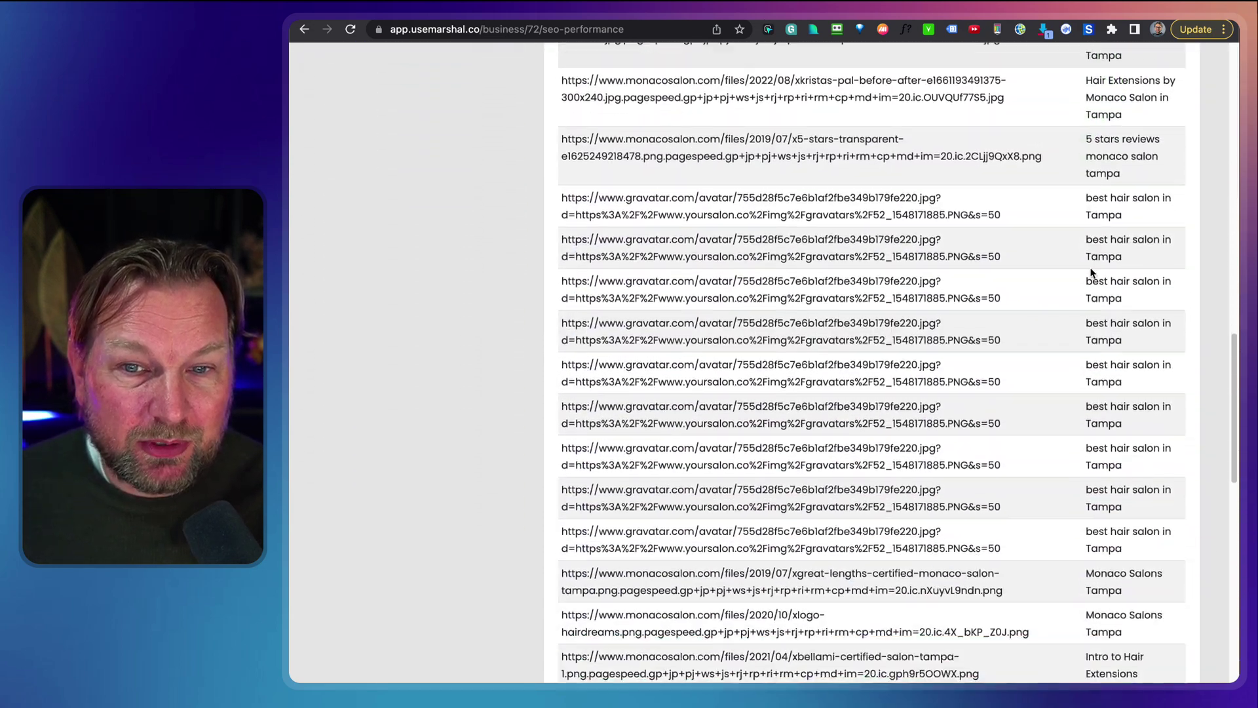
{"action": "scroll", "coordinate": [1094, 263], "scroll_direction": "down", "scroll_amount": 2}
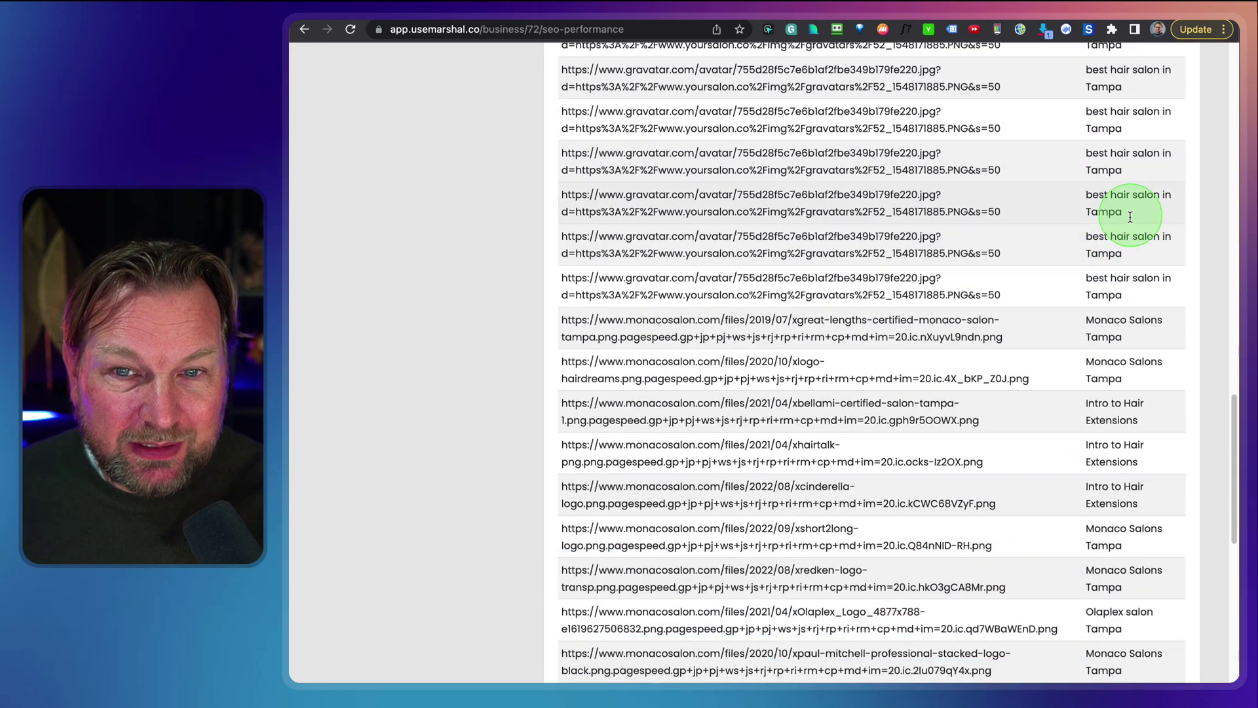
{"action": "scroll", "coordinate": [1118, 249], "scroll_direction": "down", "scroll_amount": 6}
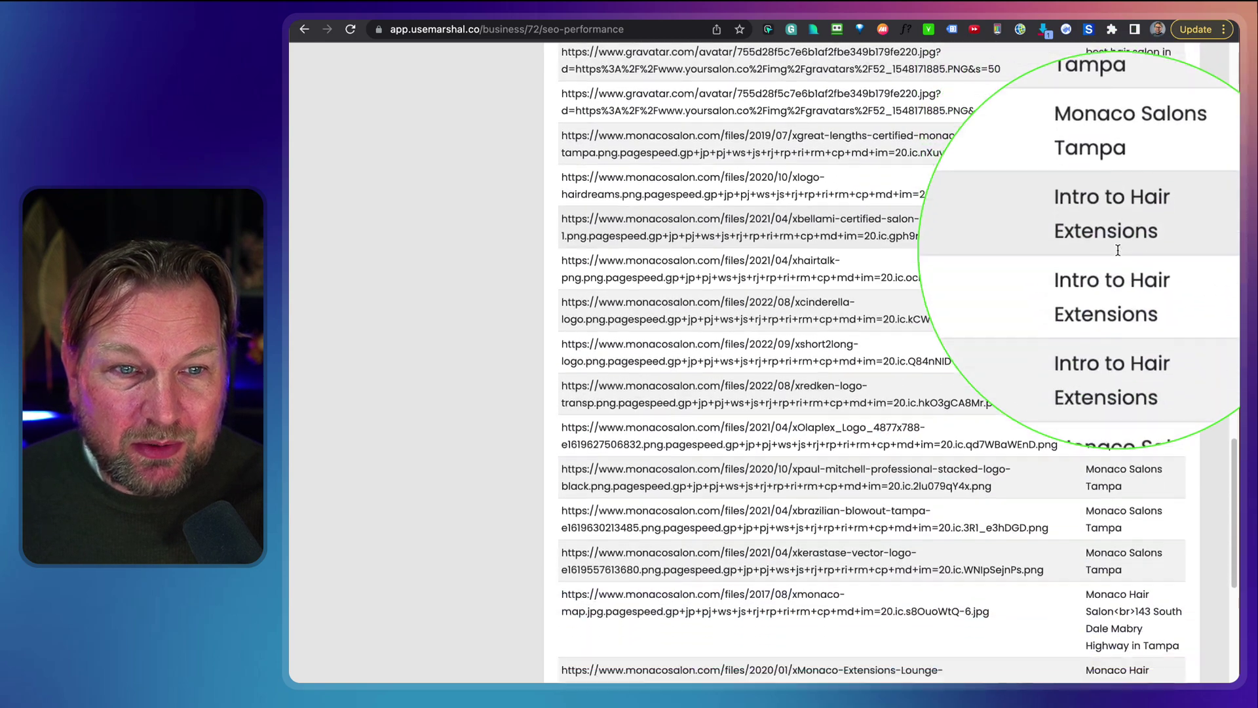
{"action": "scroll", "coordinate": [1118, 250], "scroll_direction": "up", "scroll_amount": 10}
{"action": "scroll", "coordinate": [1118, 249], "scroll_direction": "up", "scroll_amount": 15}
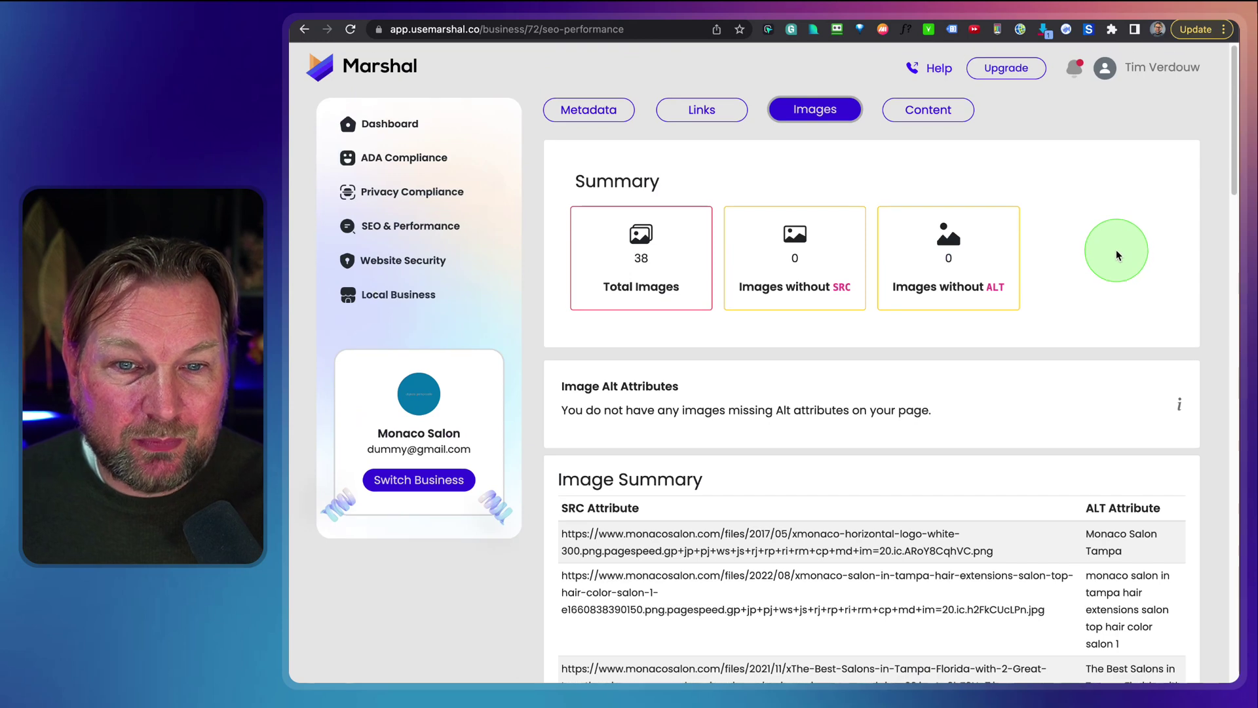
Review the Page Content results: 3420 word count and header tag frequencies.
{"action": "left_click", "coordinate": [928, 116]}
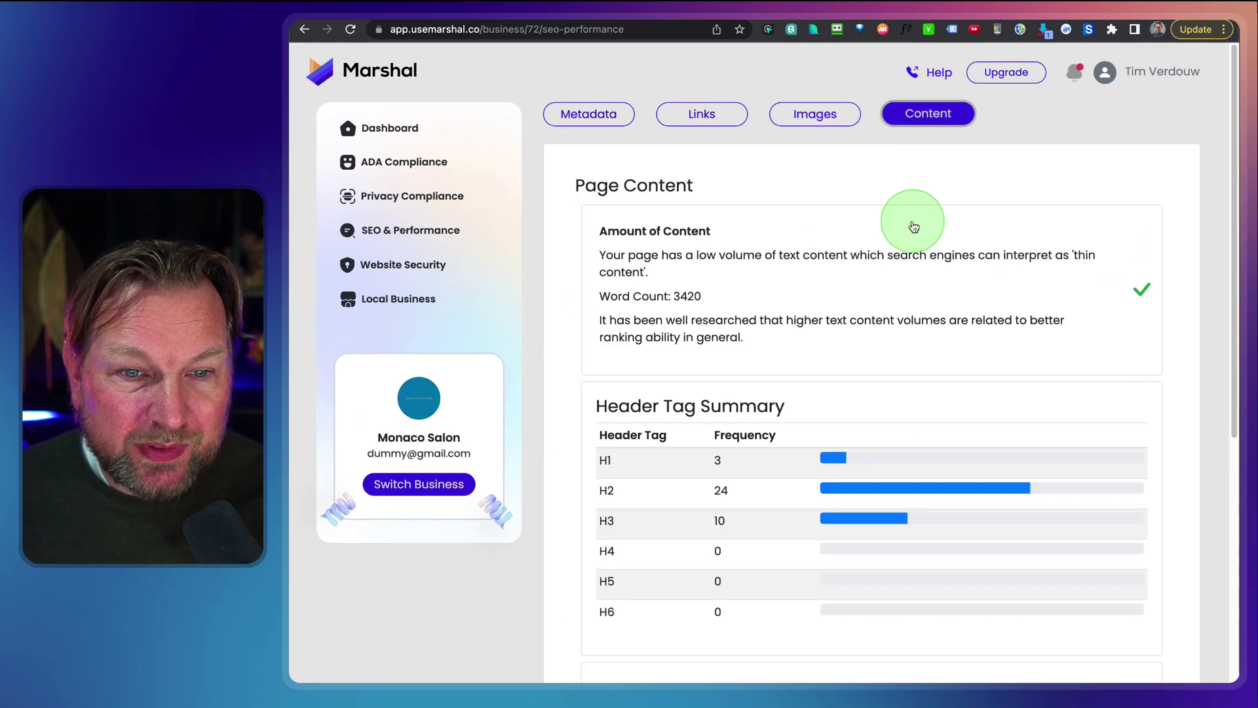
{"action": "scroll", "coordinate": [914, 227], "scroll_direction": "down", "scroll_amount": 3}
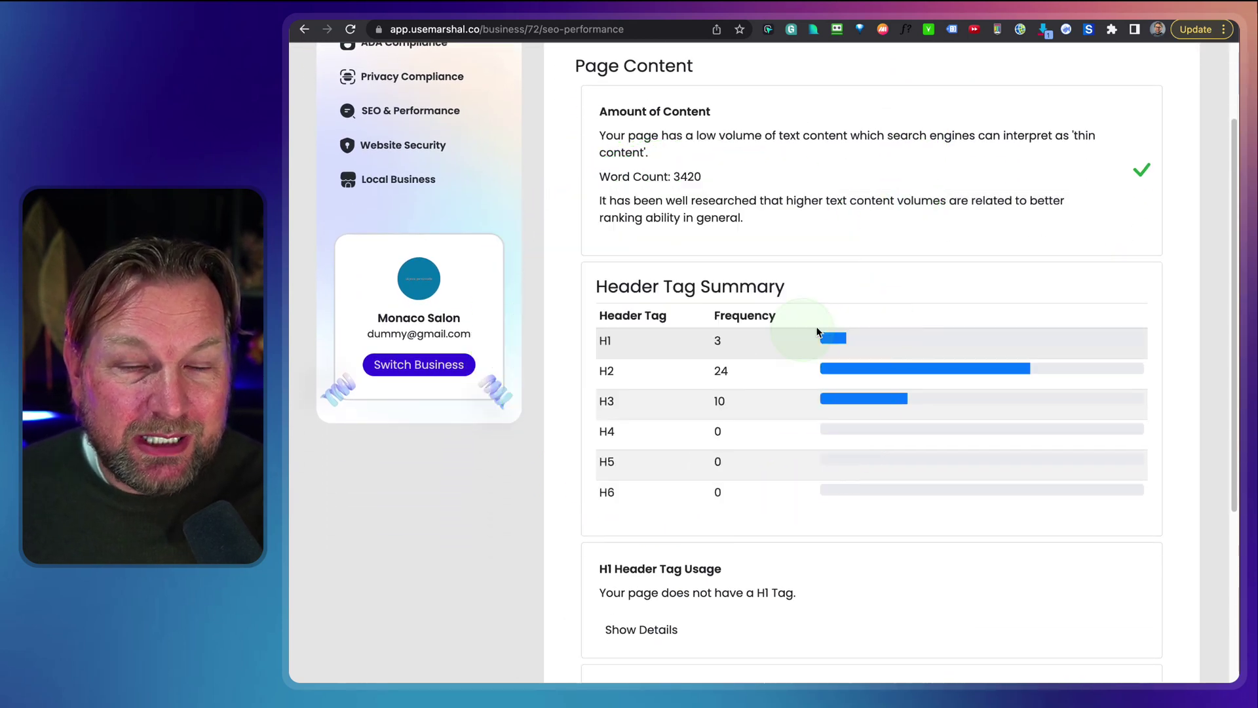
{"action": "scroll", "coordinate": [864, 317], "scroll_direction": "down", "scroll_amount": 5}
{"action": "scroll", "coordinate": [879, 273], "scroll_direction": "up", "scroll_amount": 10}
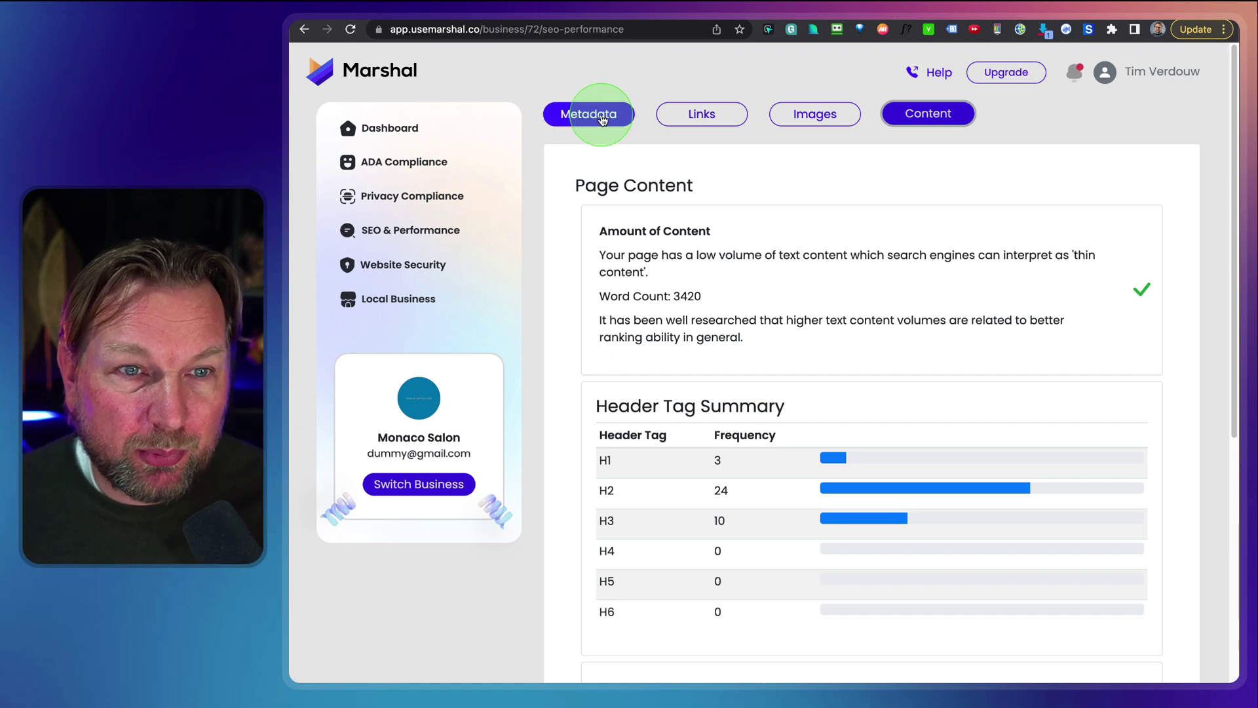
Return to Metadata results showing nginx web server, UTF-8 charset and 4.08-second load time.
{"action": "left_click", "coordinate": [602, 115]}
{"action": "scroll", "coordinate": [963, 427], "scroll_direction": "down", "scroll_amount": 5}
{"action": "scroll", "coordinate": [963, 427], "scroll_direction": "up", "scroll_amount": 5}
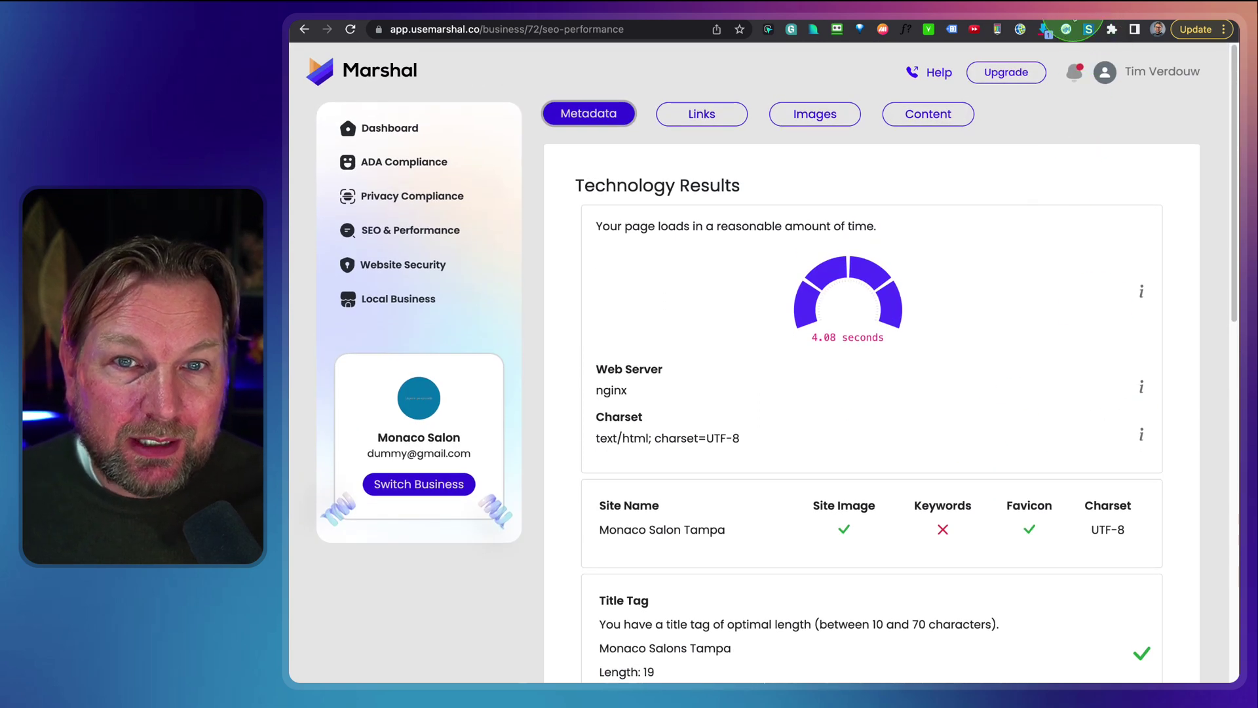
View the marshal-review and vrstudio1 tabs, then return to Marshal's Monaco Salon Metadata results.
{"action": "key", "text": "ctrl+Tab"}
{"action": "scroll", "coordinate": [946, 281], "scroll_direction": "down", "scroll_amount": 1}
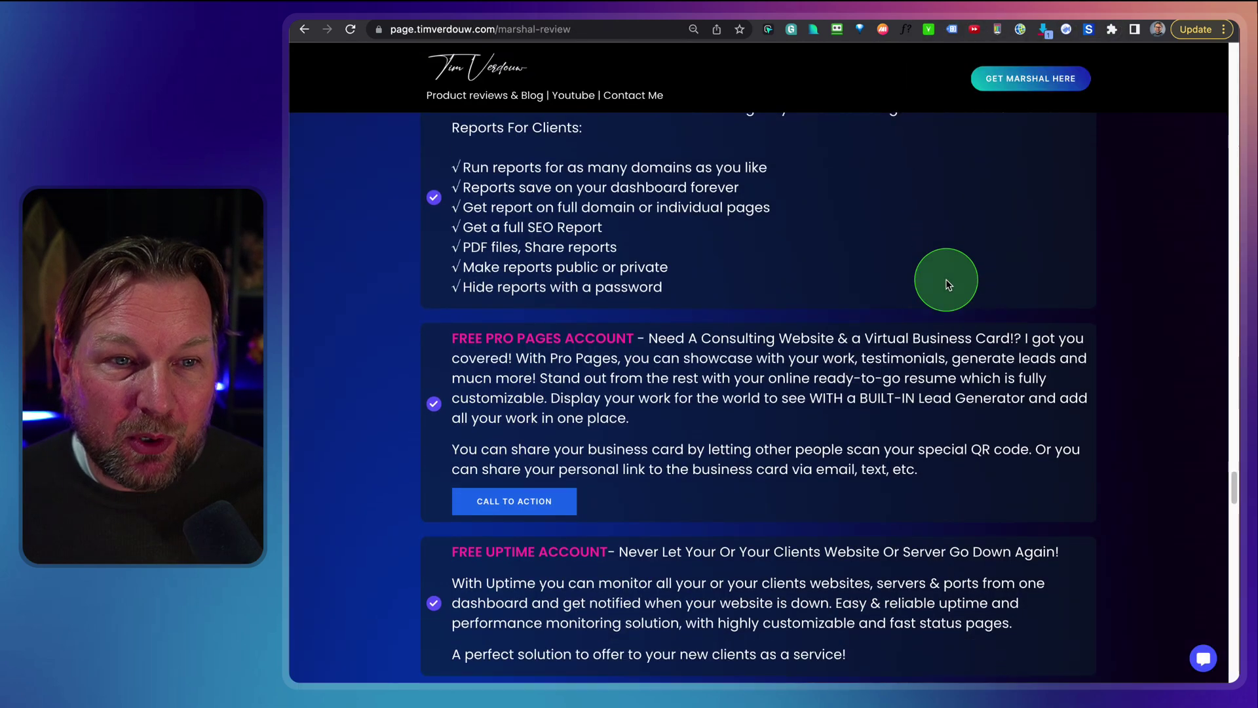
{"action": "scroll", "coordinate": [946, 281], "scroll_direction": "up", "scroll_amount": 1}
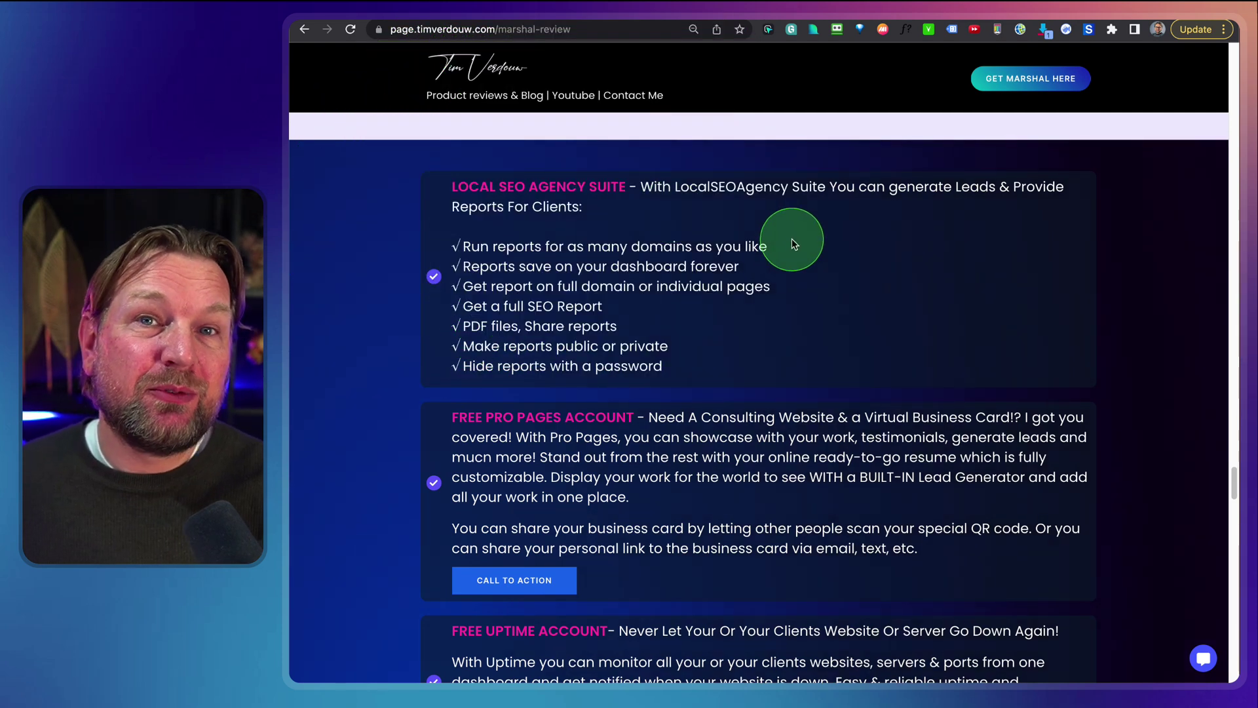
{"action": "key", "text": "ctrl+Tab"}
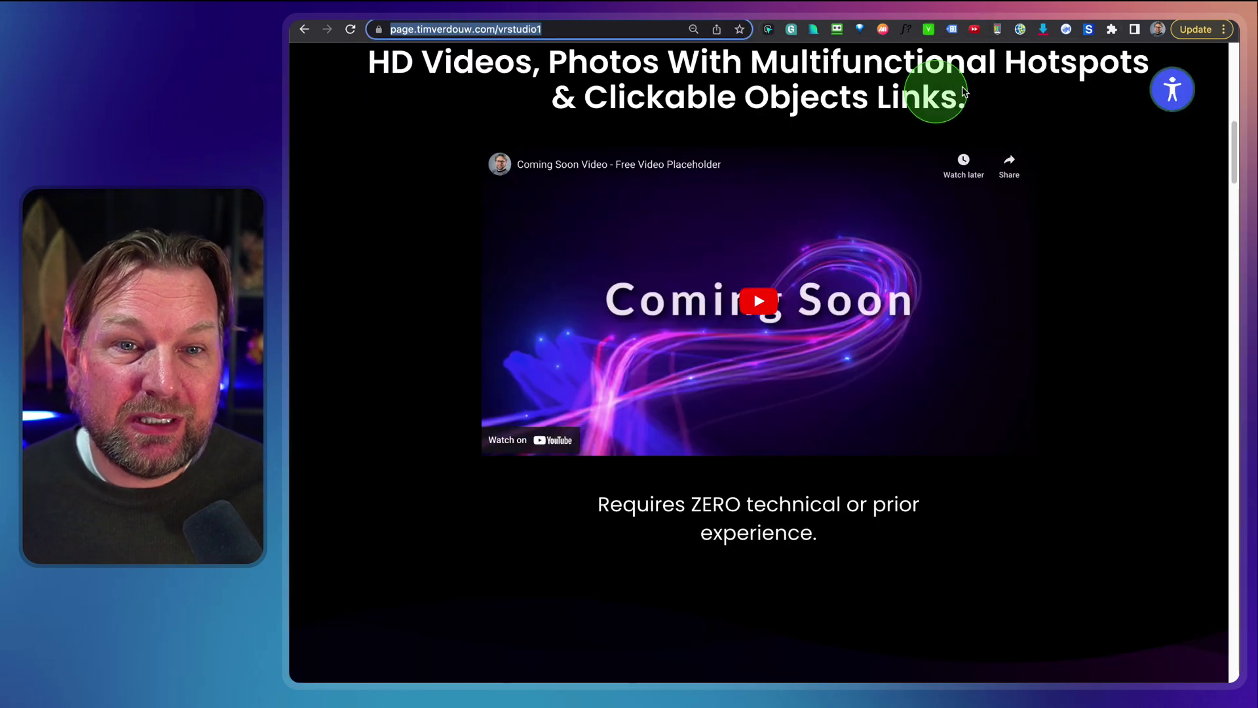
{"action": "left_click", "coordinate": [1033, 25]}
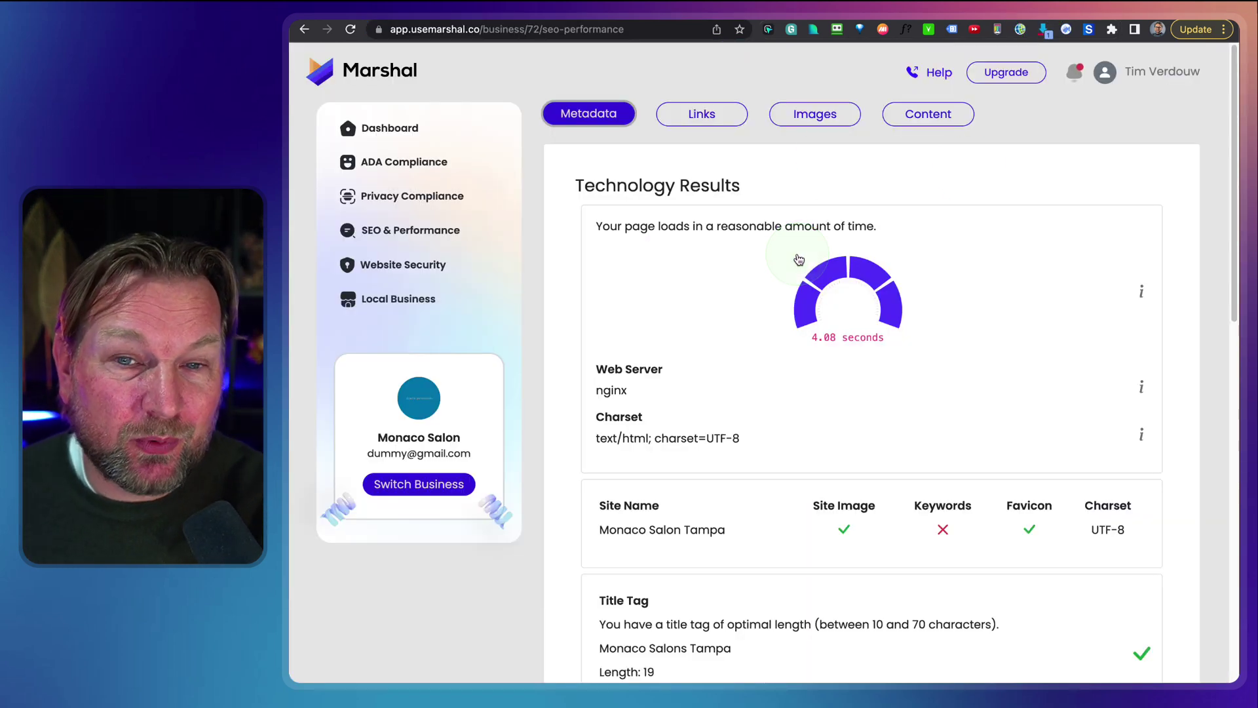
Go back to Monaco Salon's business dashboard.
{"action": "scroll", "coordinate": [798, 261], "scroll_direction": "down", "scroll_amount": 1}
{"action": "scroll", "coordinate": [721, 216], "scroll_direction": "up", "scroll_amount": 1}
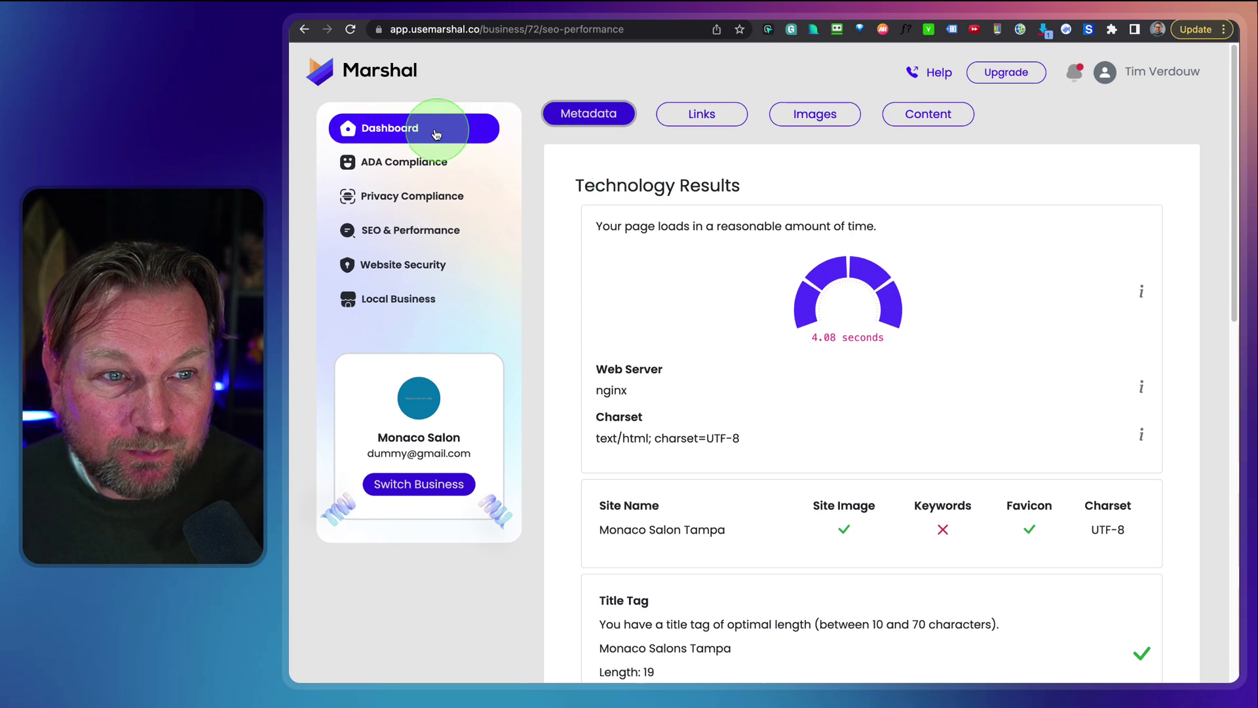
{"action": "left_click", "coordinate": [403, 129]}
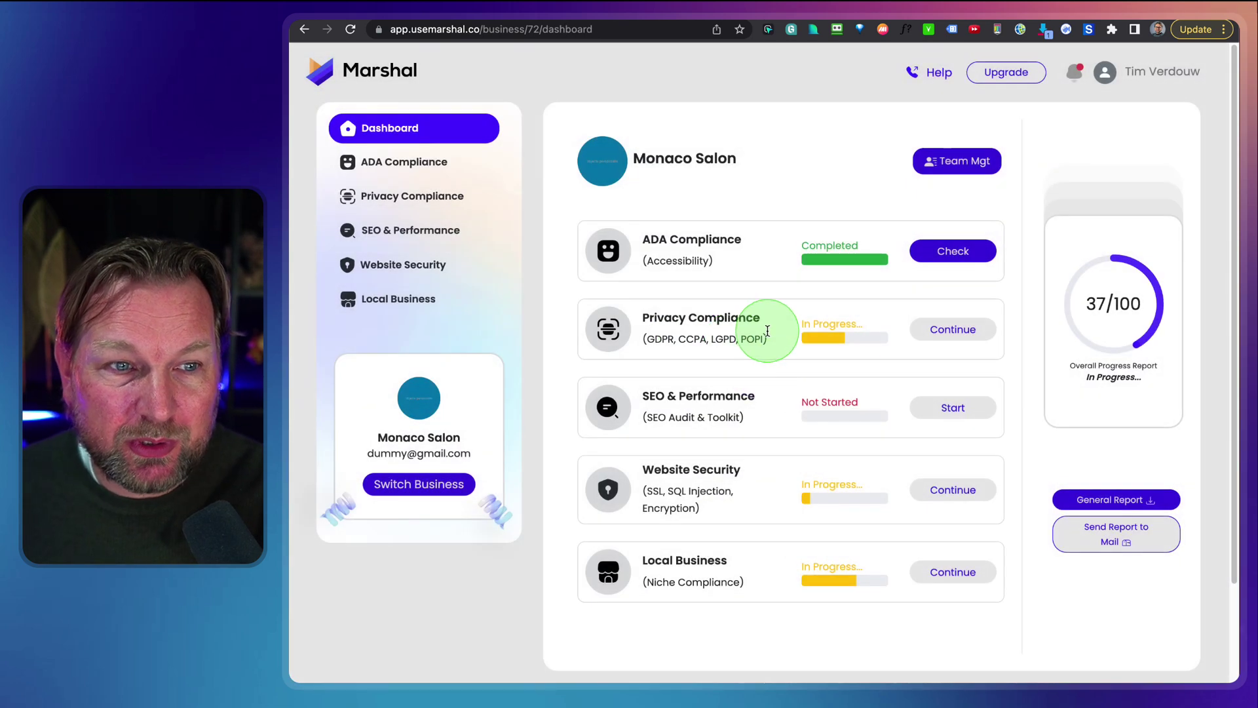
Start a Full Scan website security check of monacosalon.com, then return to the dashboard.
{"action": "left_click", "coordinate": [384, 270]}
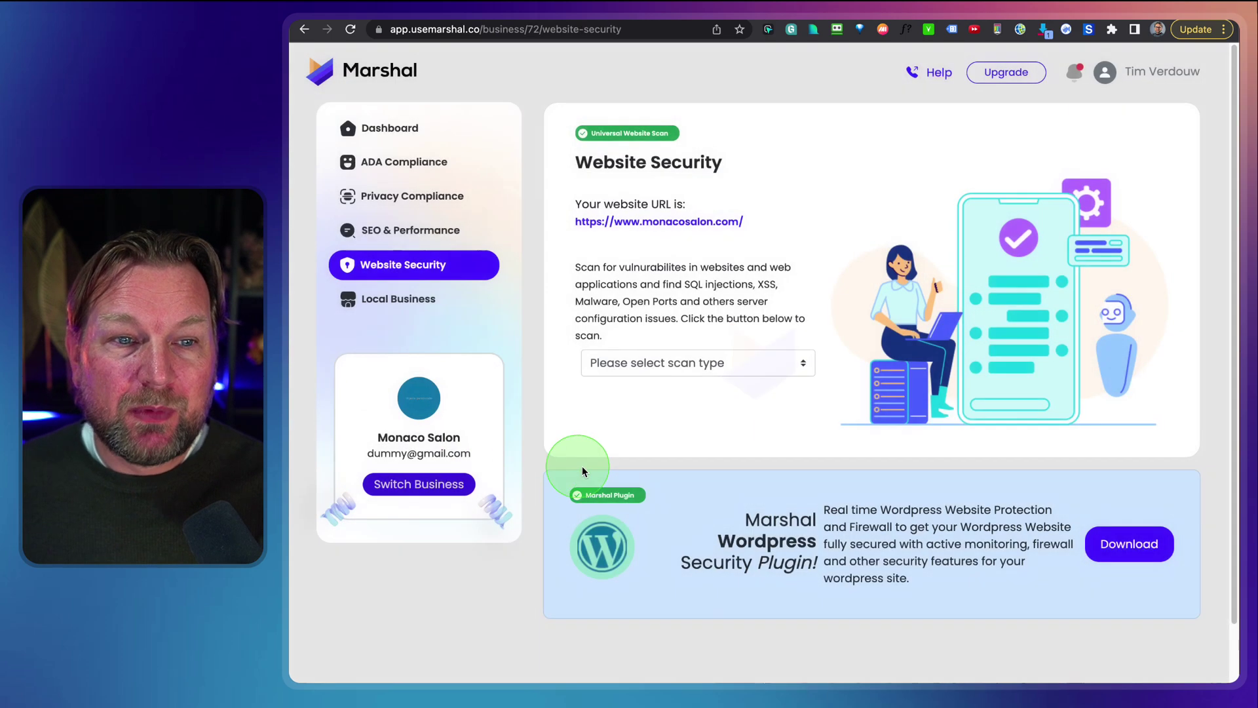
{"action": "scroll", "coordinate": [718, 310], "scroll_direction": "down", "scroll_amount": 2}
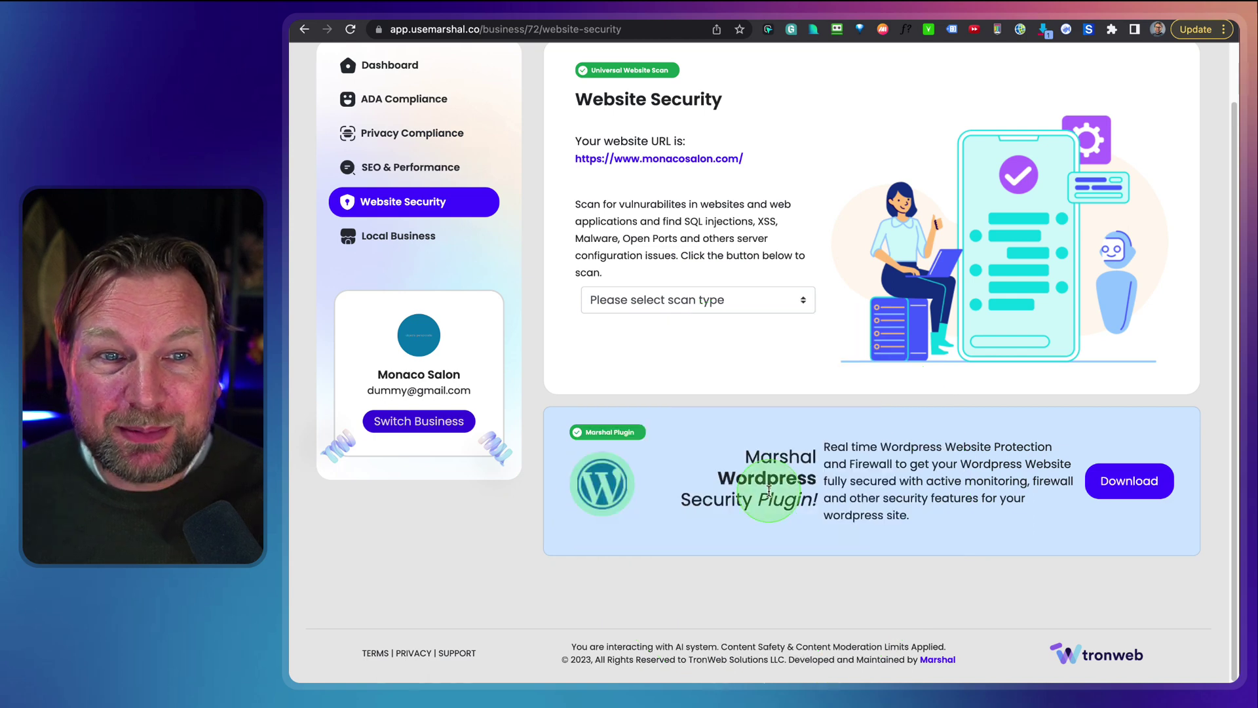
{"action": "scroll", "coordinate": [765, 492], "scroll_direction": "up", "scroll_amount": 2}
{"action": "left_click", "coordinate": [636, 369]}
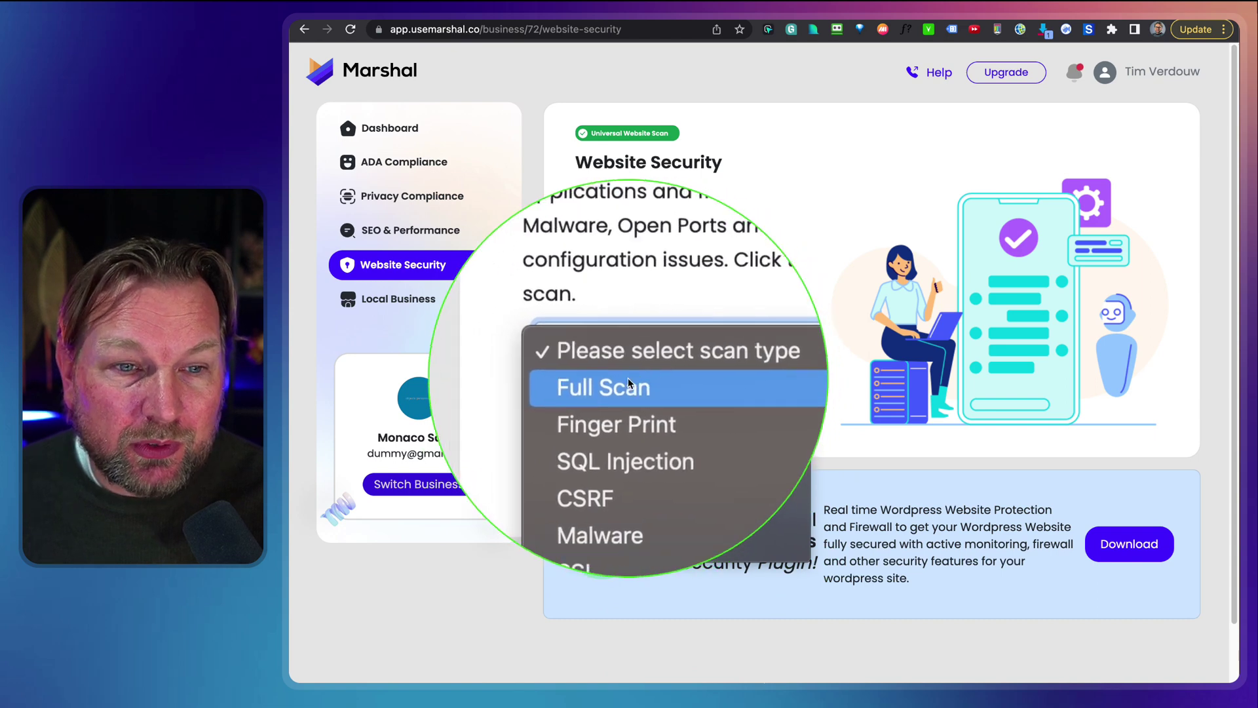
{"action": "left_click", "coordinate": [641, 384]}
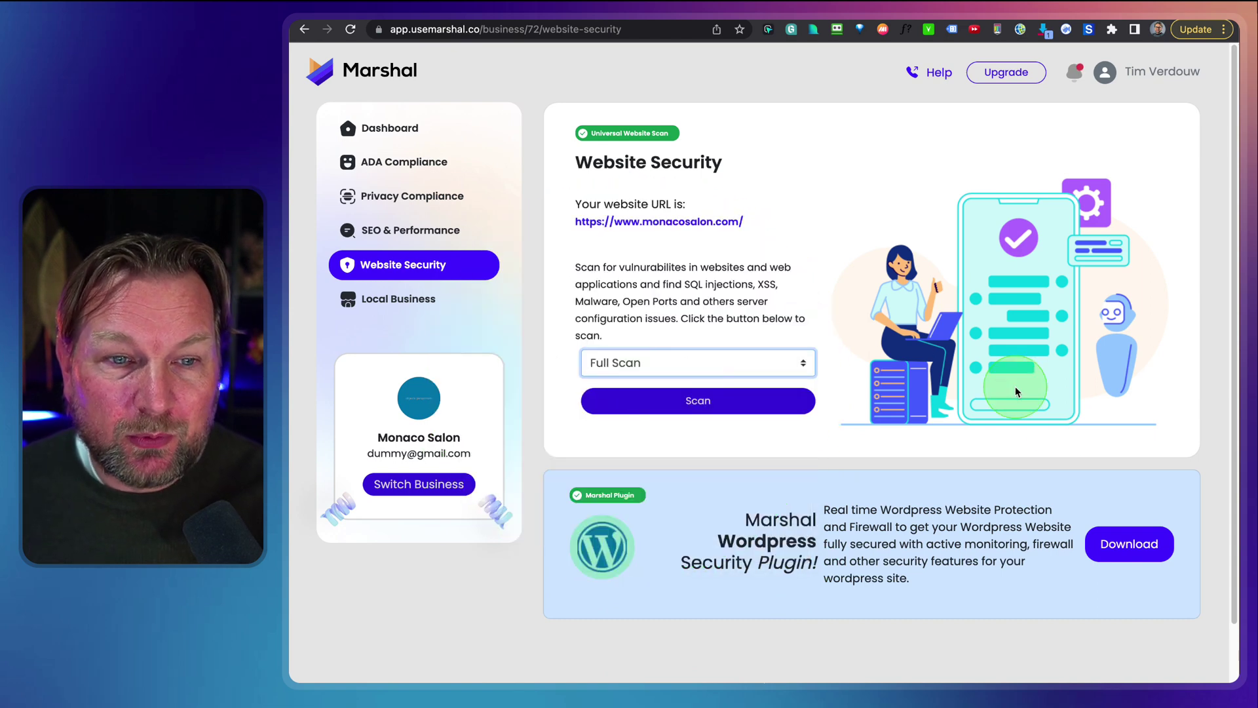
{"action": "left_click", "coordinate": [698, 403]}
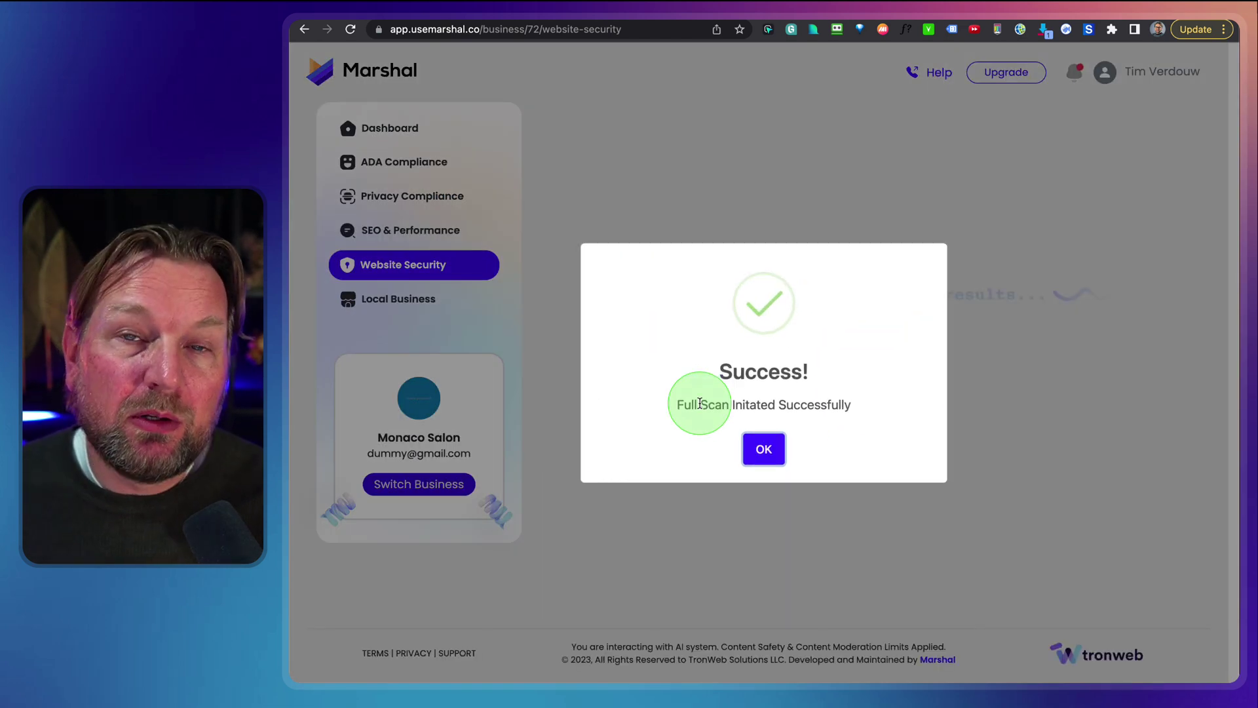
{"action": "left_click", "coordinate": [762, 452]}
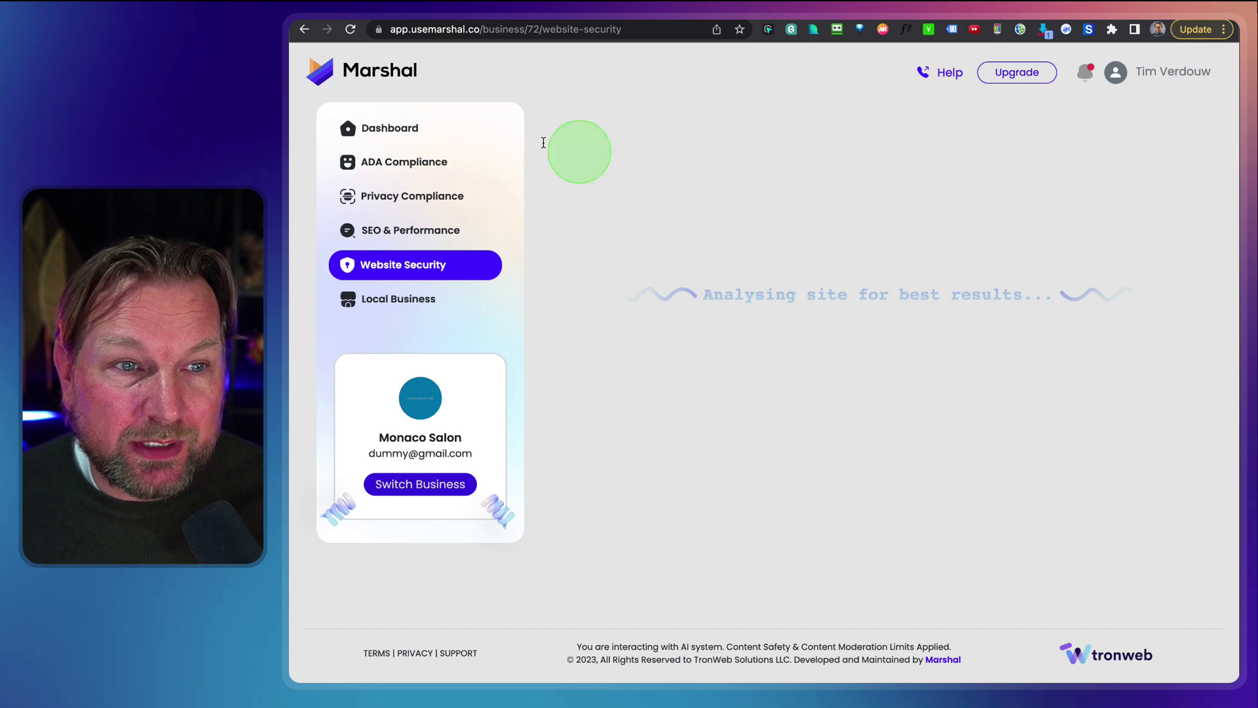
{"action": "left_click", "coordinate": [393, 138]}
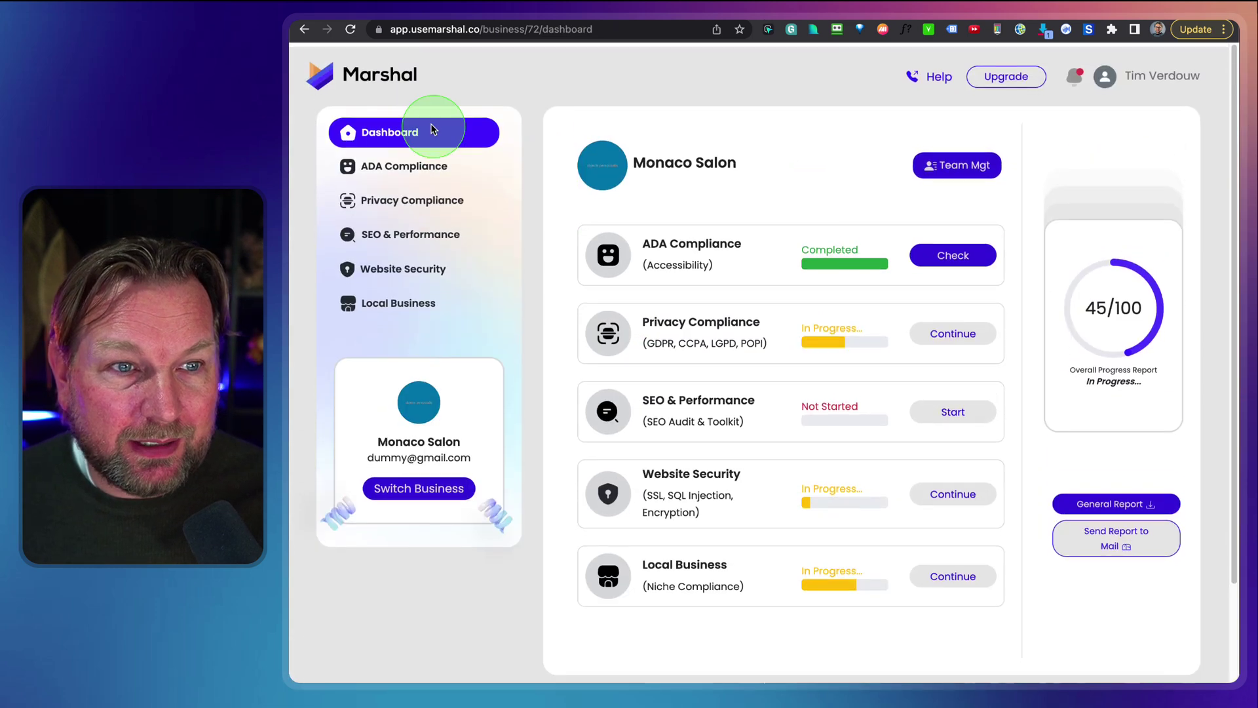
Switch the active business to One 2 One Studio.
{"action": "scroll", "coordinate": [434, 275], "scroll_direction": "down", "scroll_amount": 1}
{"action": "left_click", "coordinate": [436, 420]}
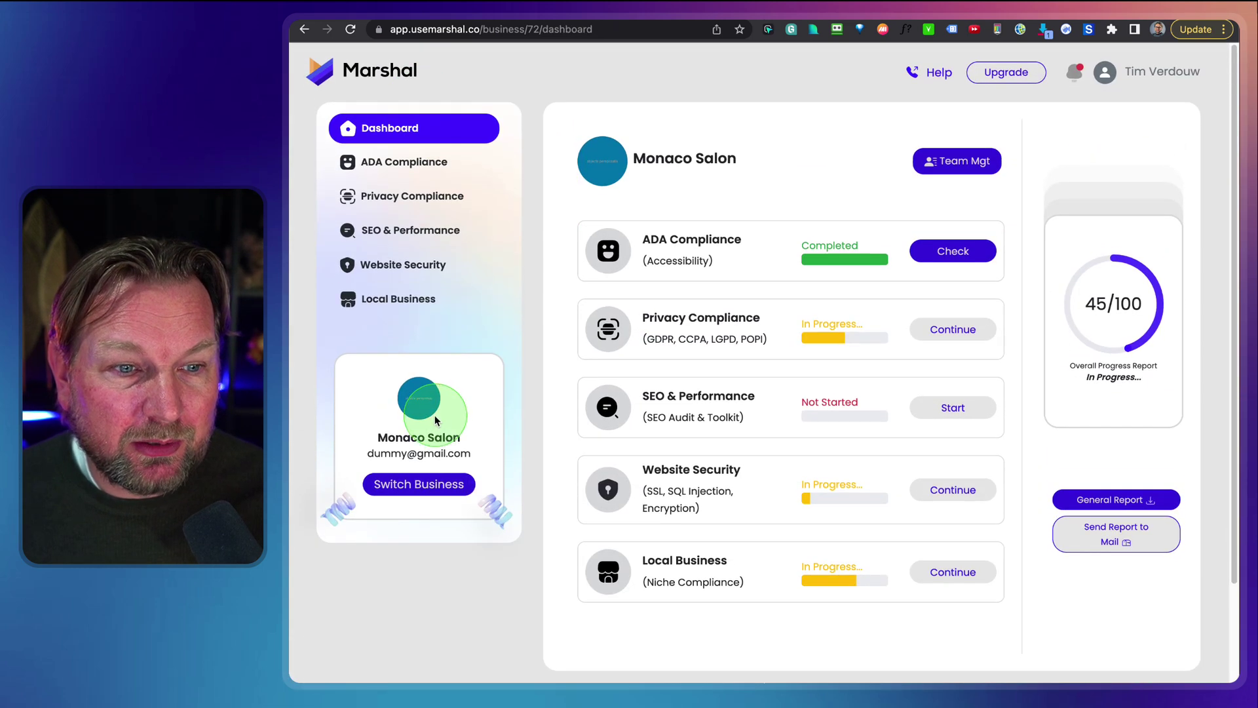
{"action": "left_click", "coordinate": [419, 485]}
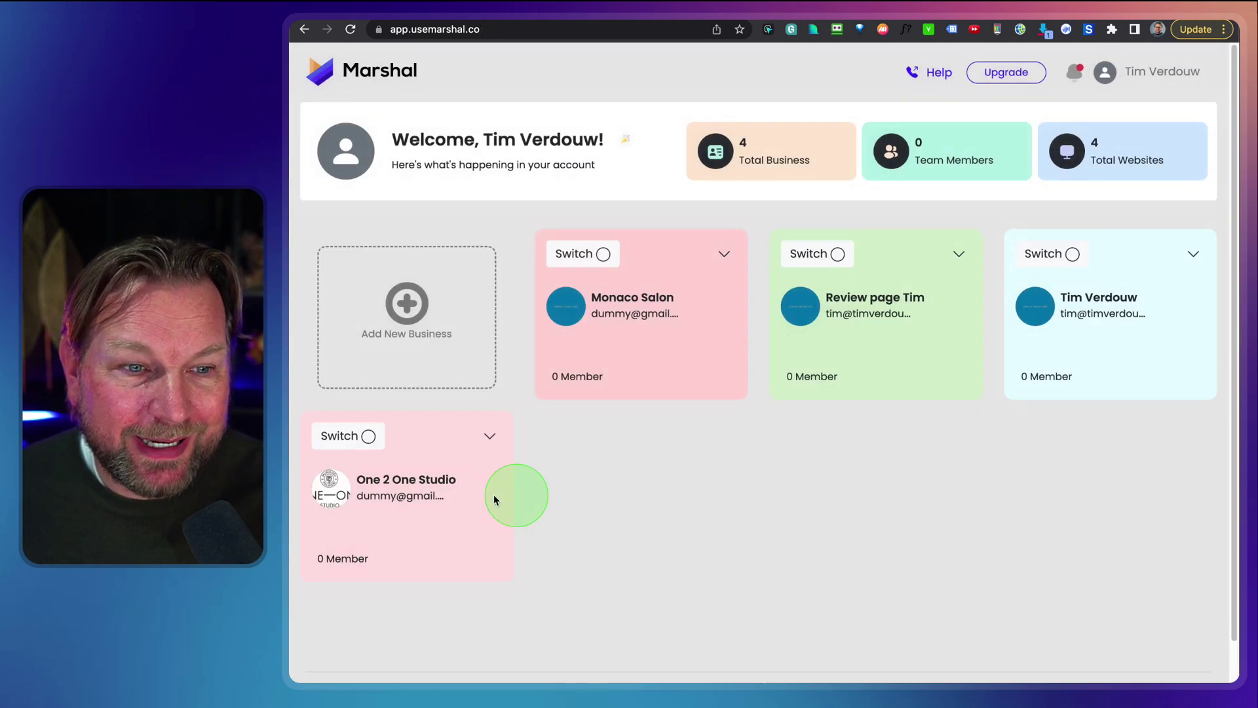
{"action": "left_click", "coordinate": [408, 492]}
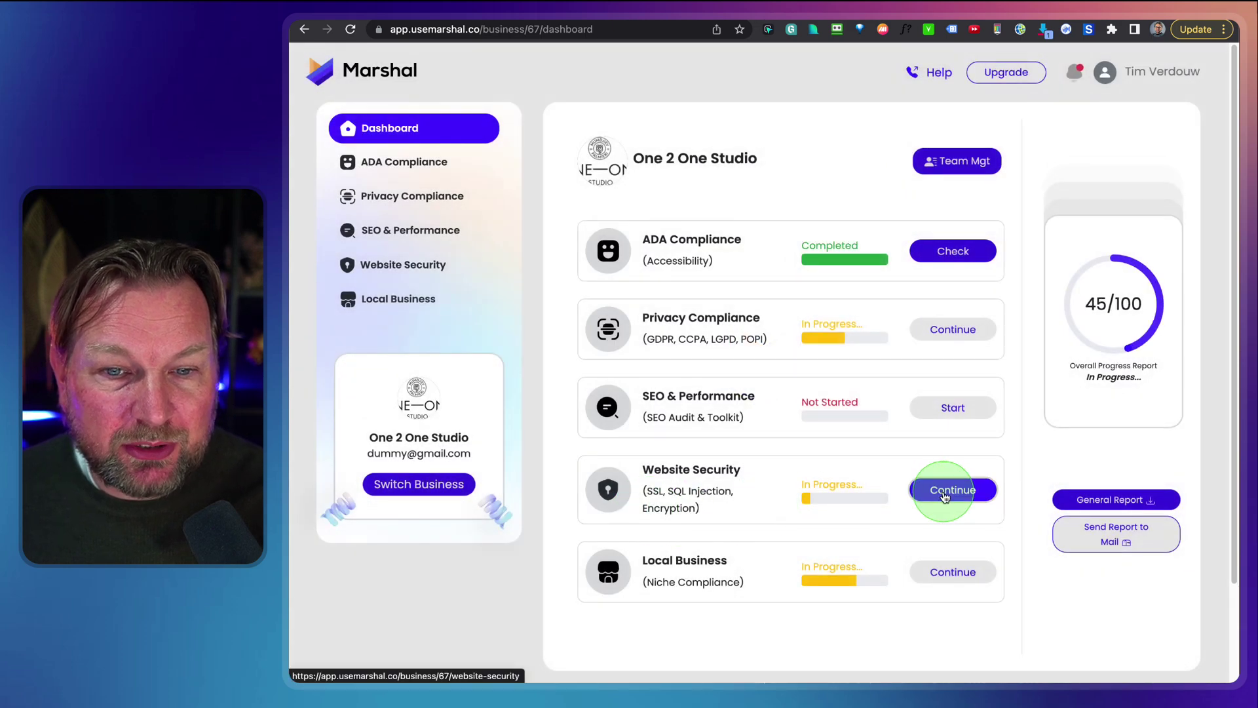
Open One 2 One Studio's Website Security report and scroll through its High-risk findings.
{"action": "left_click", "coordinate": [944, 496]}
{"action": "scroll", "coordinate": [925, 495], "scroll_direction": "down", "scroll_amount": 1}
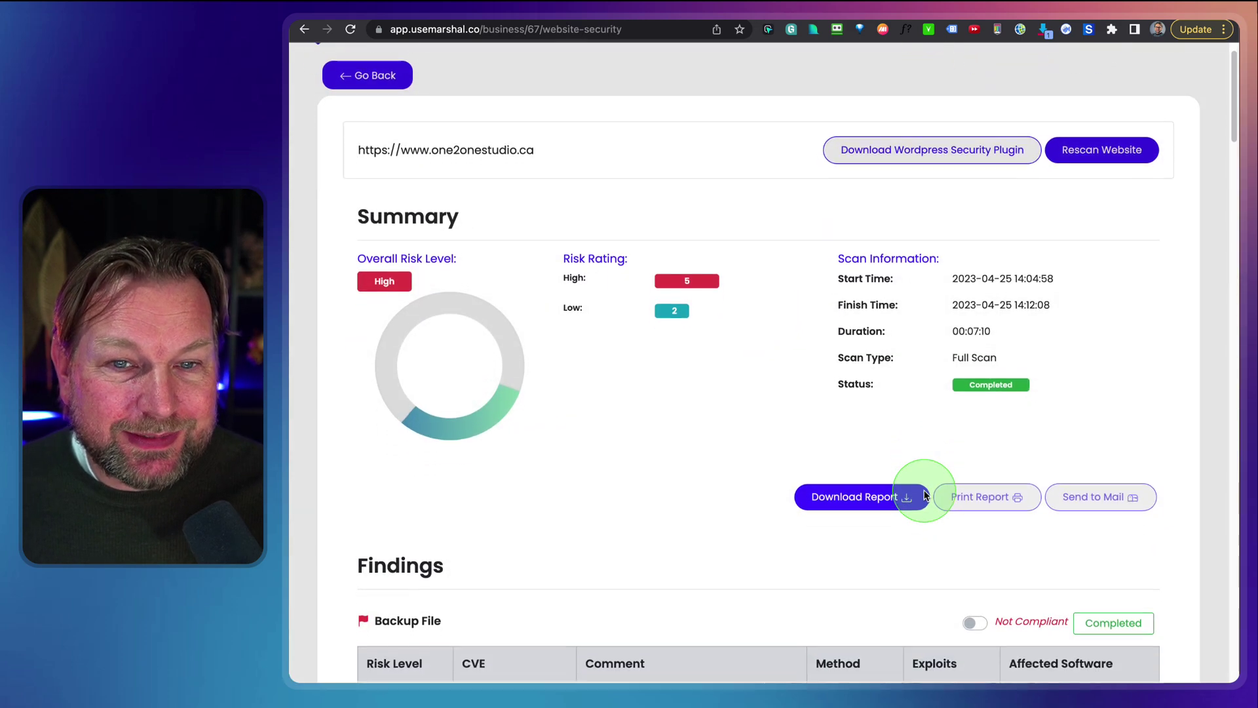
{"action": "scroll", "coordinate": [925, 494], "scroll_direction": "down", "scroll_amount": 3}
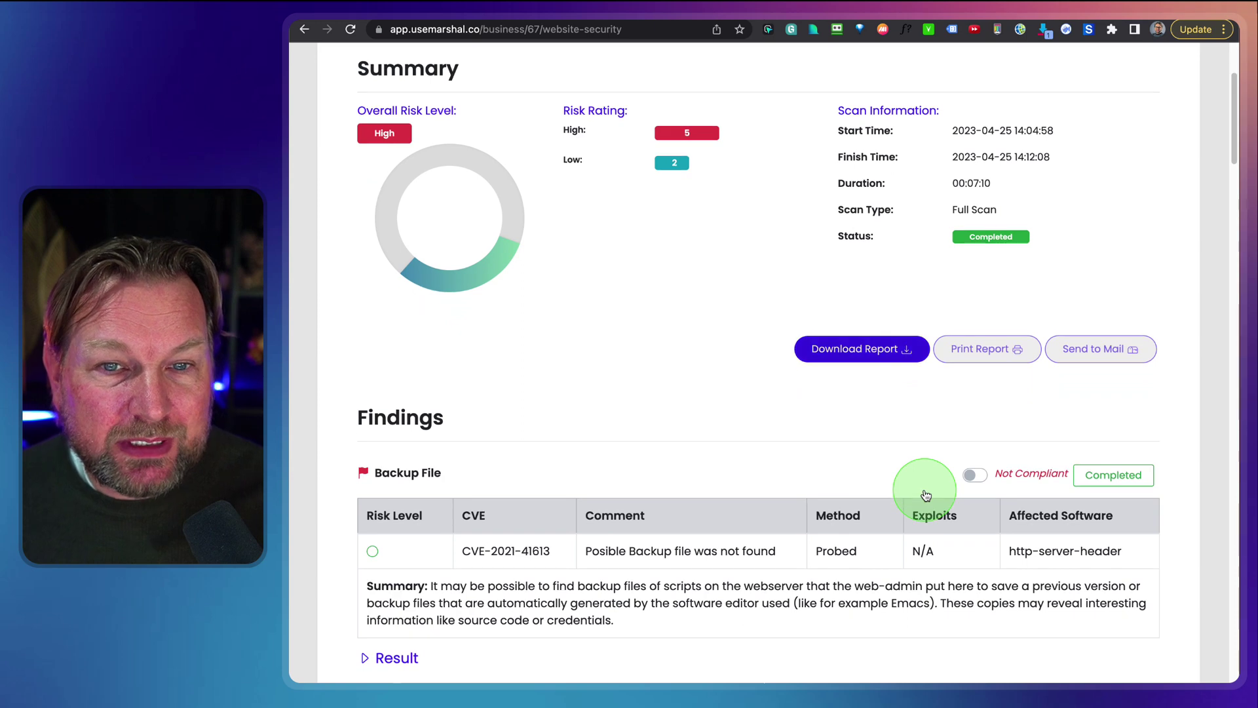
{"action": "scroll", "coordinate": [878, 498], "scroll_direction": "down", "scroll_amount": 2}
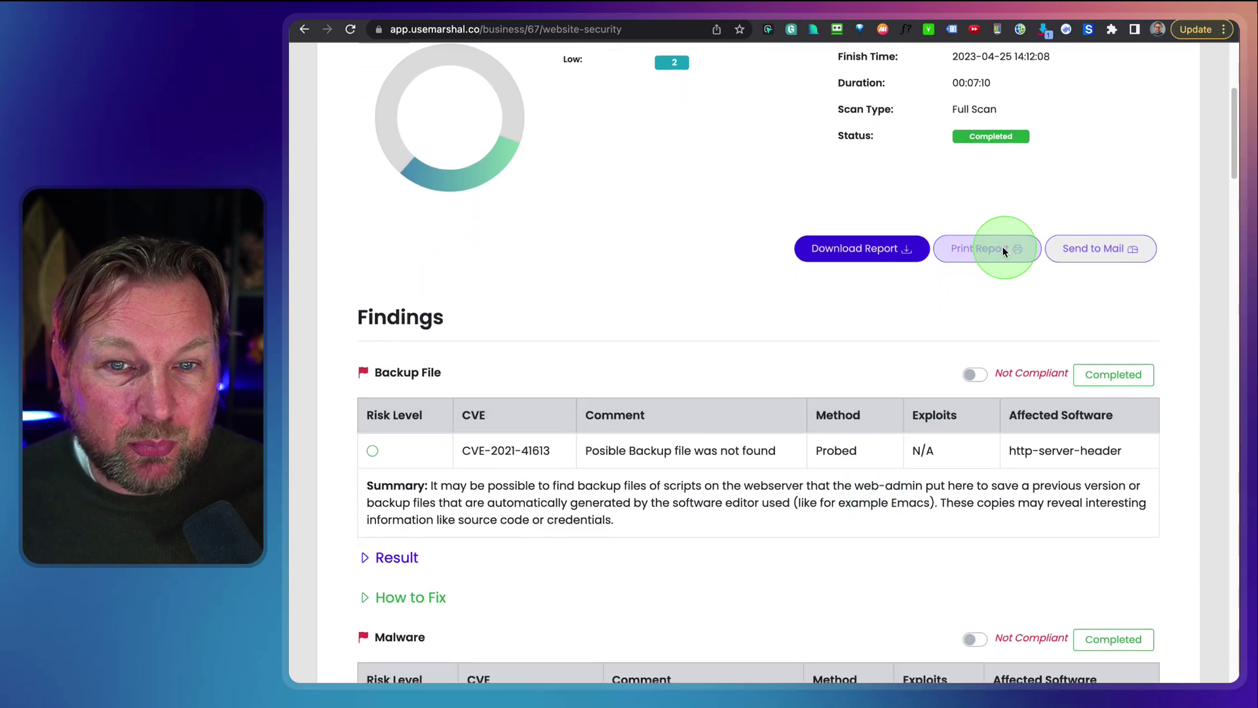
{"action": "scroll", "coordinate": [837, 374], "scroll_direction": "down", "scroll_amount": 4}
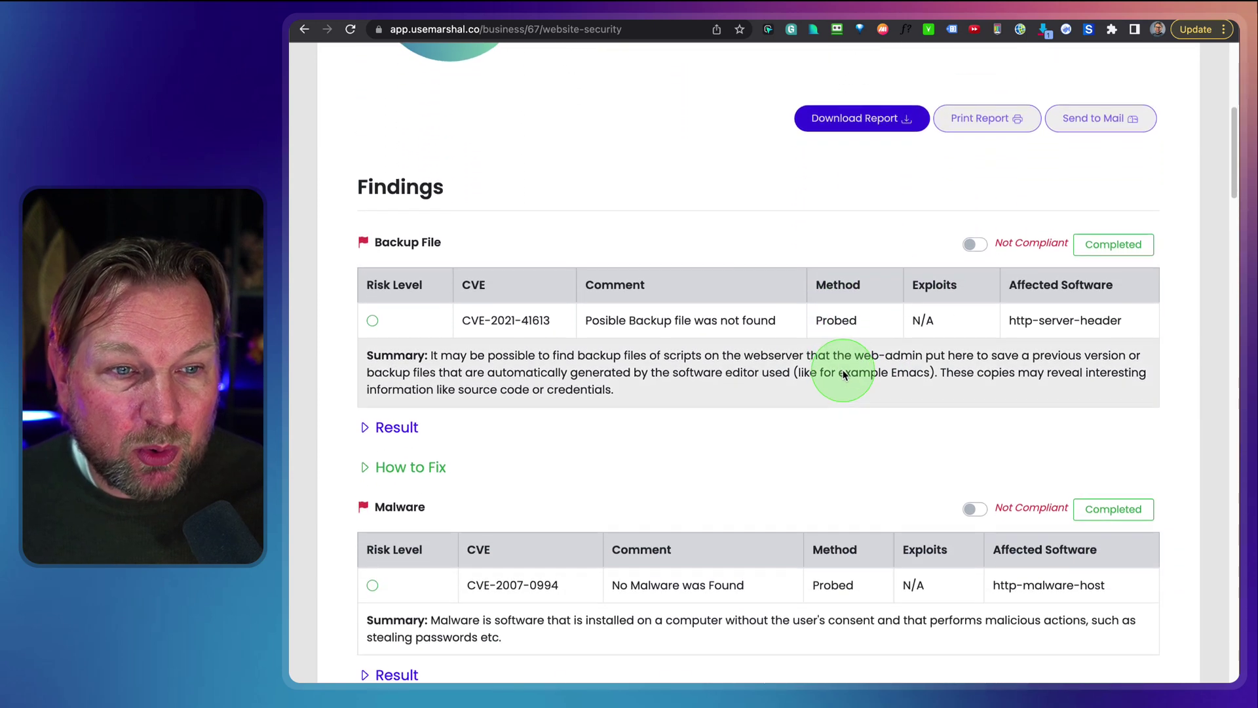
{"action": "scroll", "coordinate": [568, 320], "scroll_direction": "down", "scroll_amount": 8}
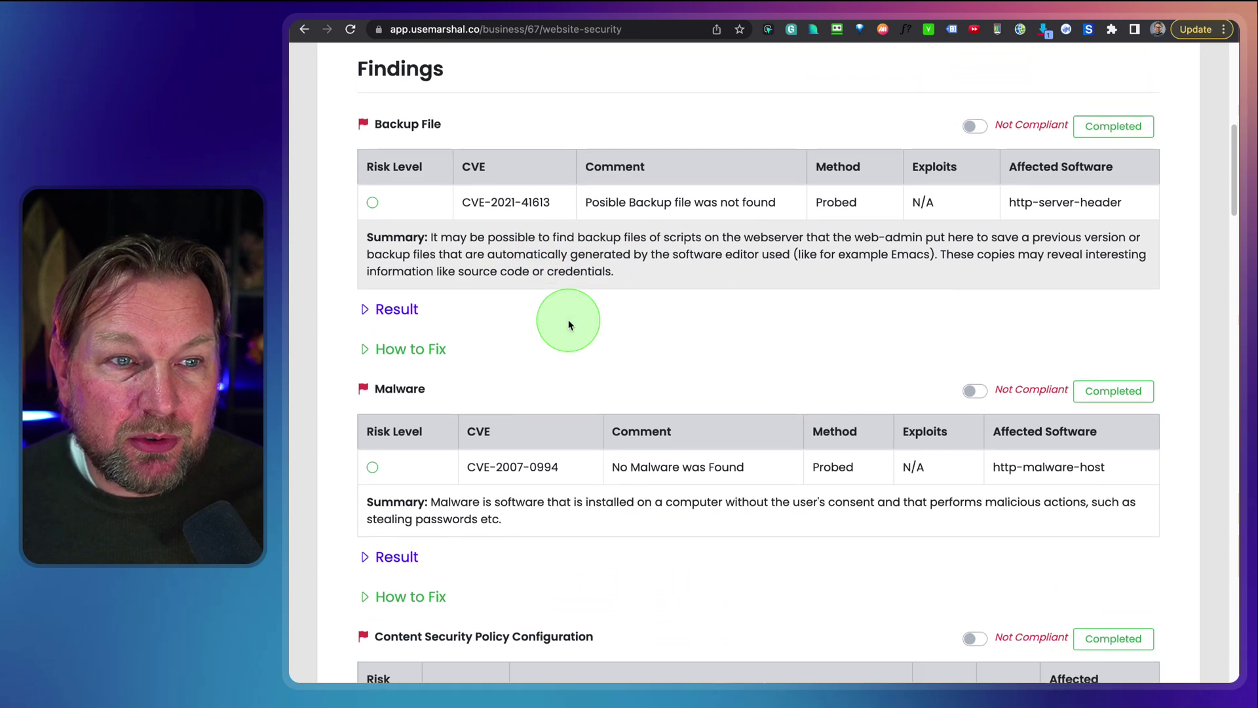
{"action": "scroll", "coordinate": [568, 320], "scroll_direction": "down", "scroll_amount": 3}
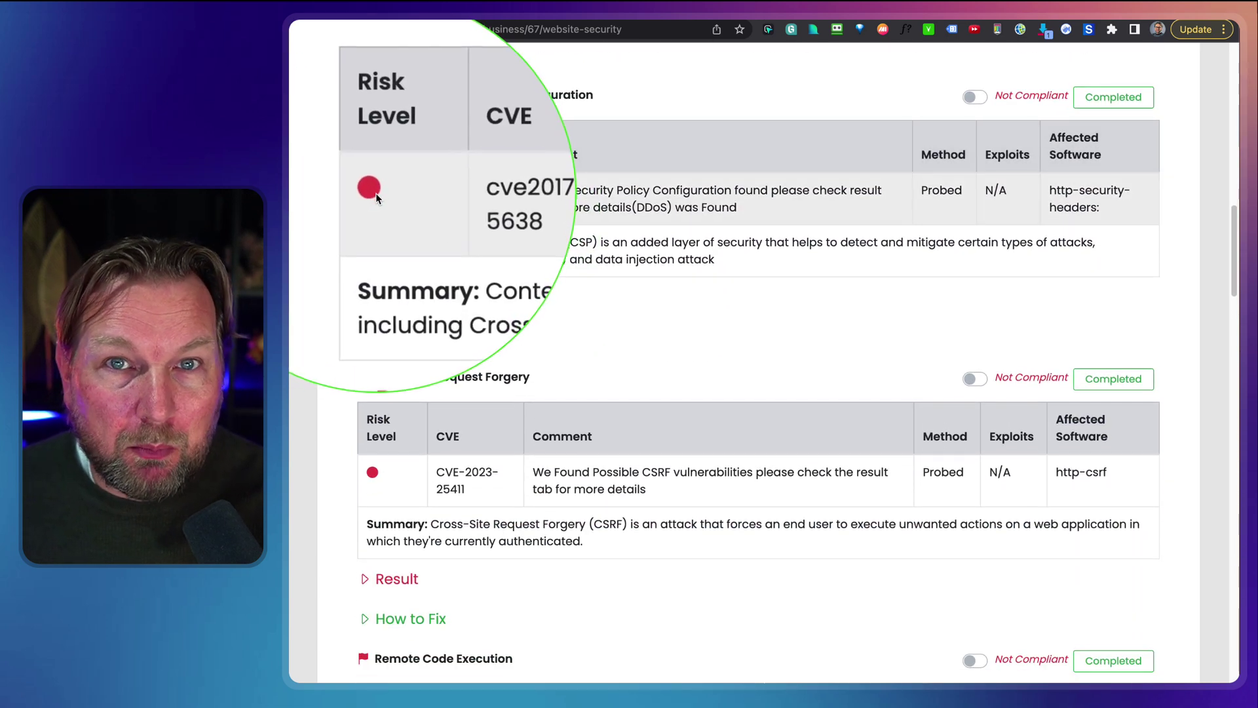
{"action": "scroll", "coordinate": [376, 193], "scroll_direction": "down", "scroll_amount": 2}
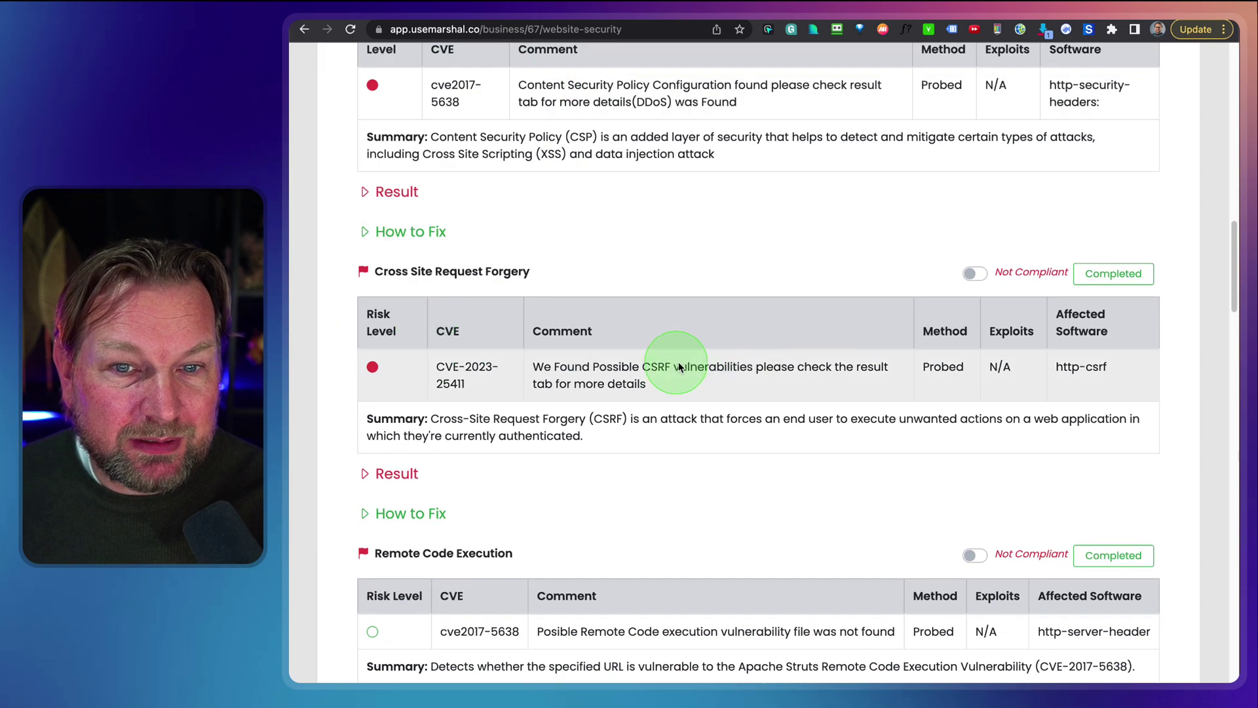
{"action": "scroll", "coordinate": [679, 367], "scroll_direction": "down", "scroll_amount": 1}
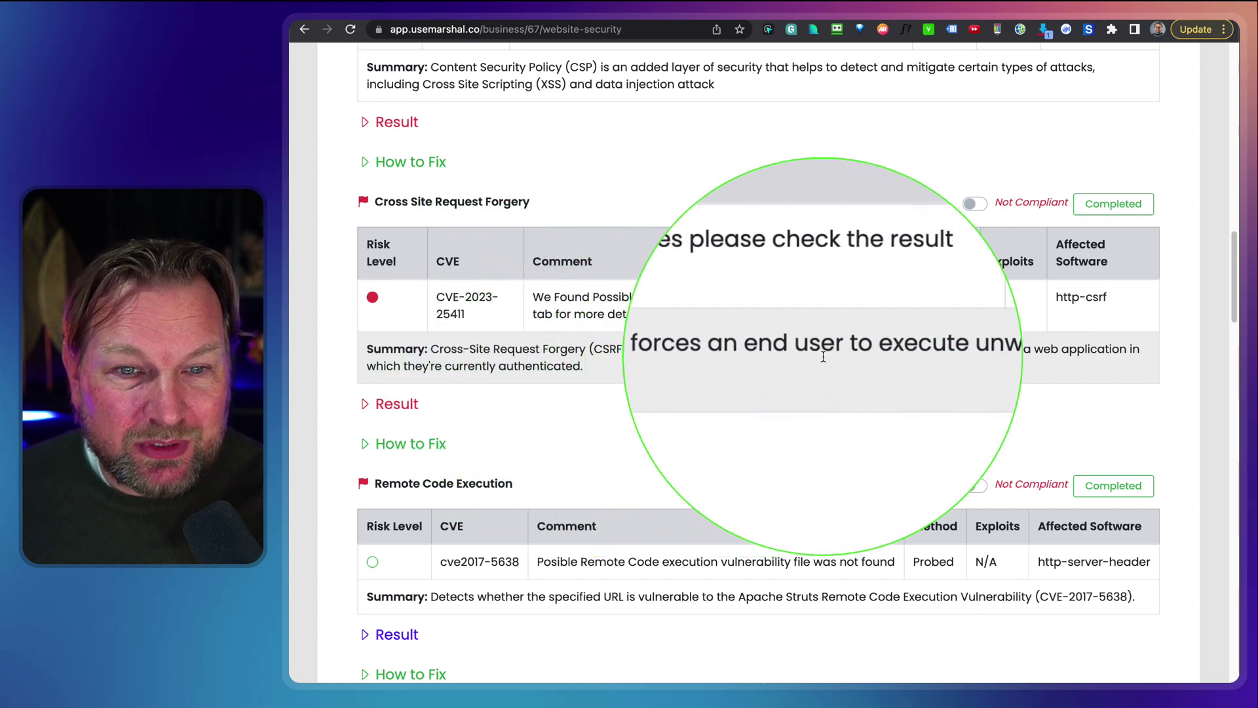
{"action": "scroll", "coordinate": [721, 359], "scroll_direction": "down", "scroll_amount": 1}
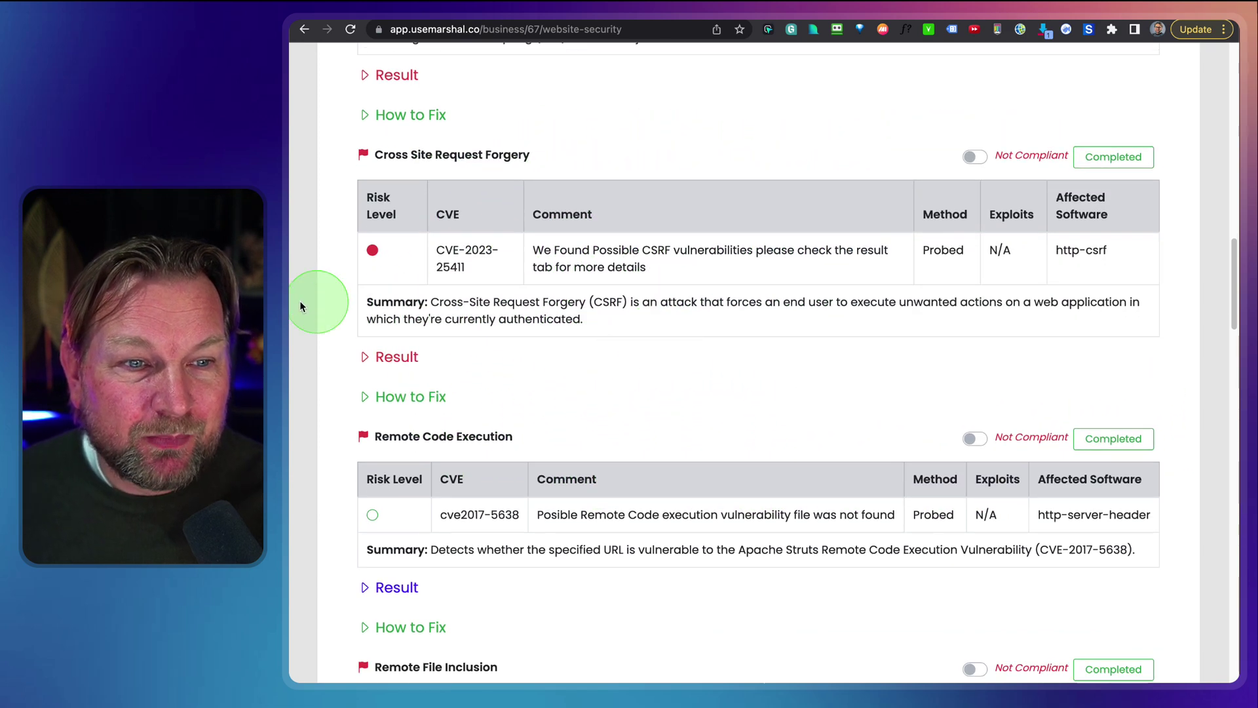
Expand, then collapse, the CSRF finding's Result output and How to Fix advice.
{"action": "left_click", "coordinate": [391, 357]}
{"action": "scroll", "coordinate": [477, 385], "scroll_direction": "down", "scroll_amount": 4}
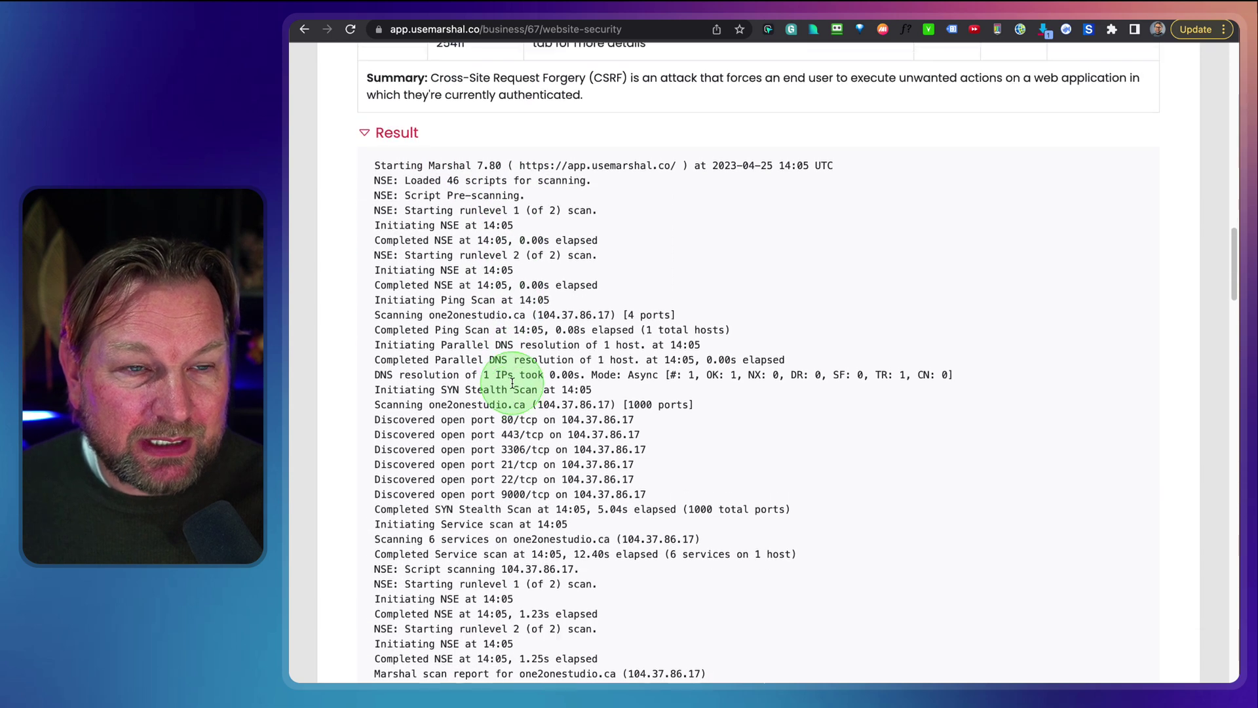
{"action": "left_click", "coordinate": [368, 166]}
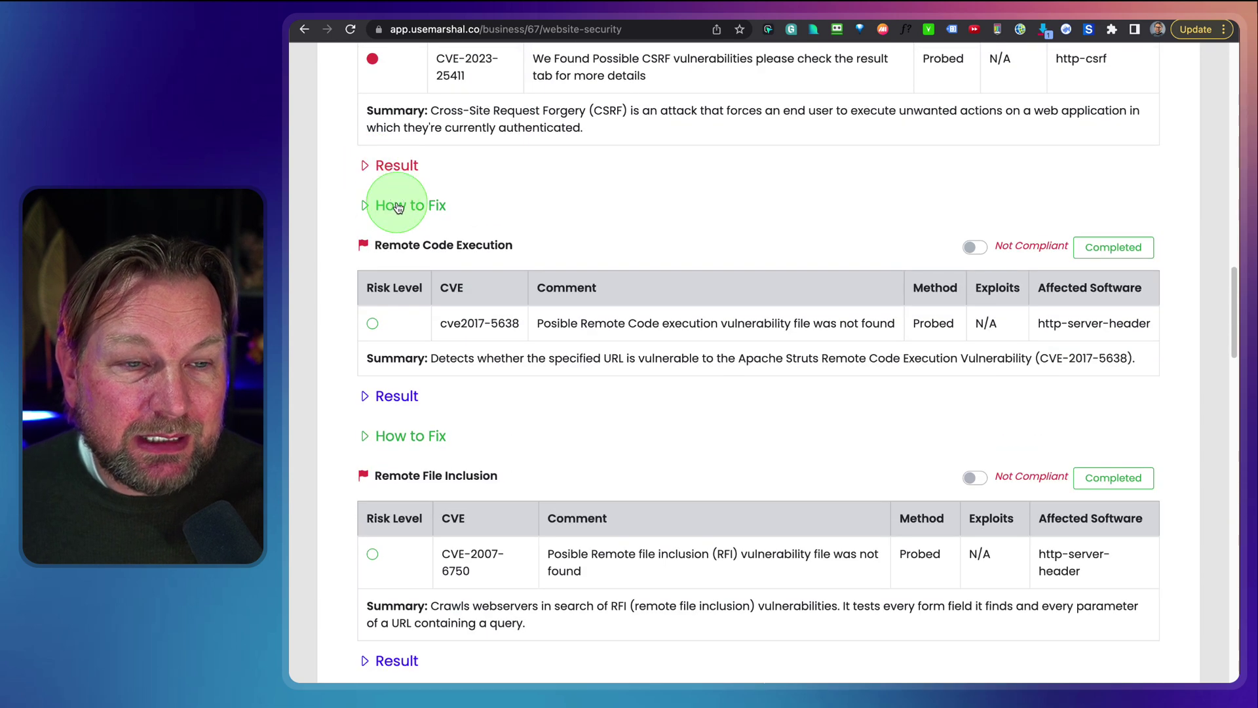
{"action": "left_click", "coordinate": [397, 208]}
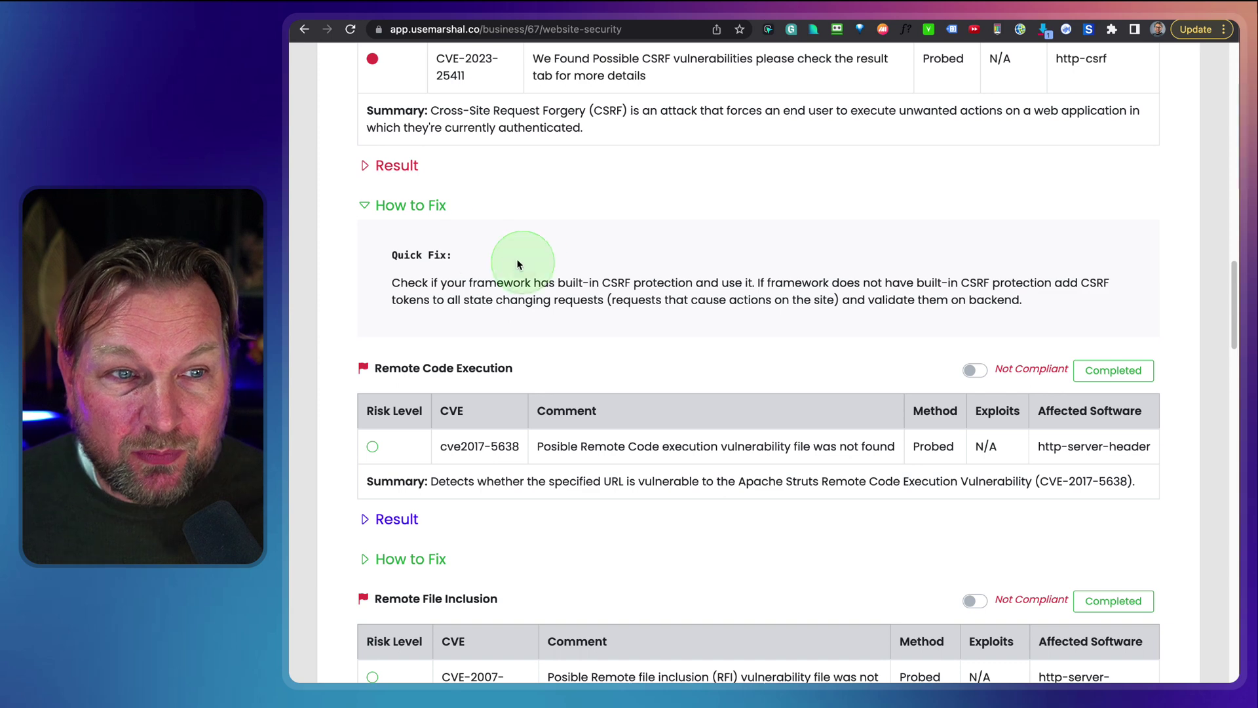
{"action": "left_click", "coordinate": [368, 207]}
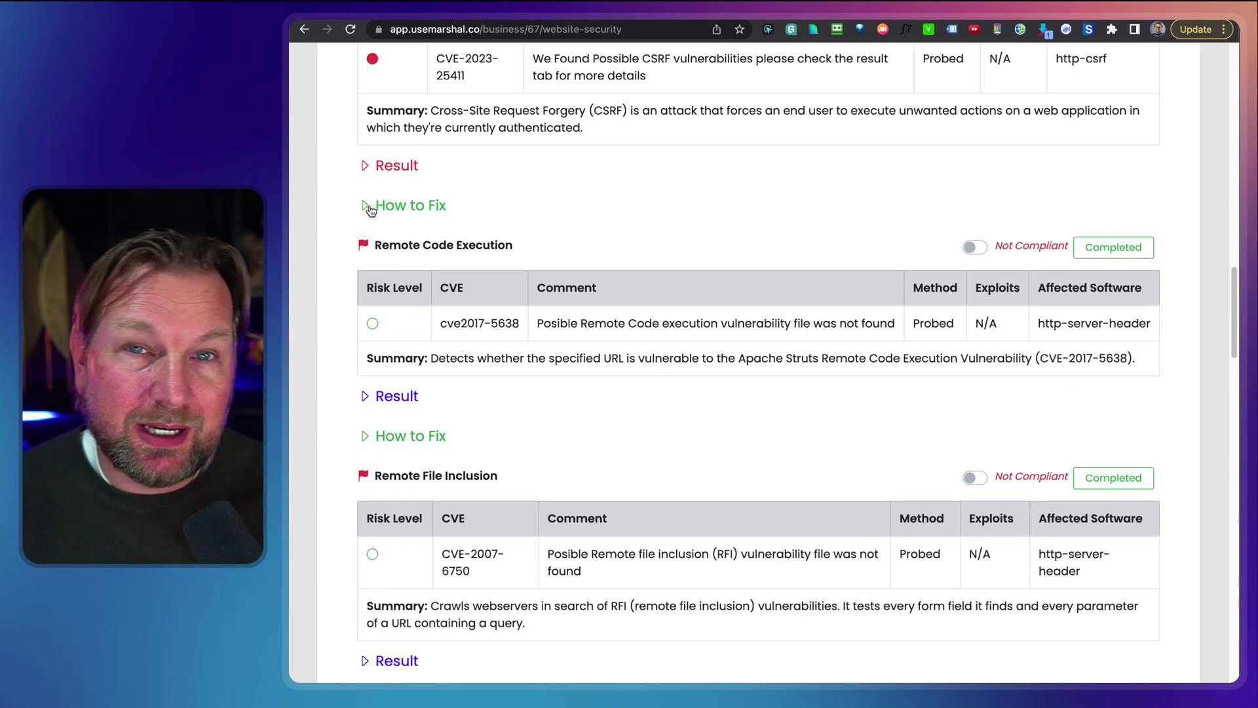
Scroll the remaining findings and go back to the dashboard showing 45/100 progress.
{"action": "scroll", "coordinate": [482, 227], "scroll_direction": "down", "scroll_amount": 5}
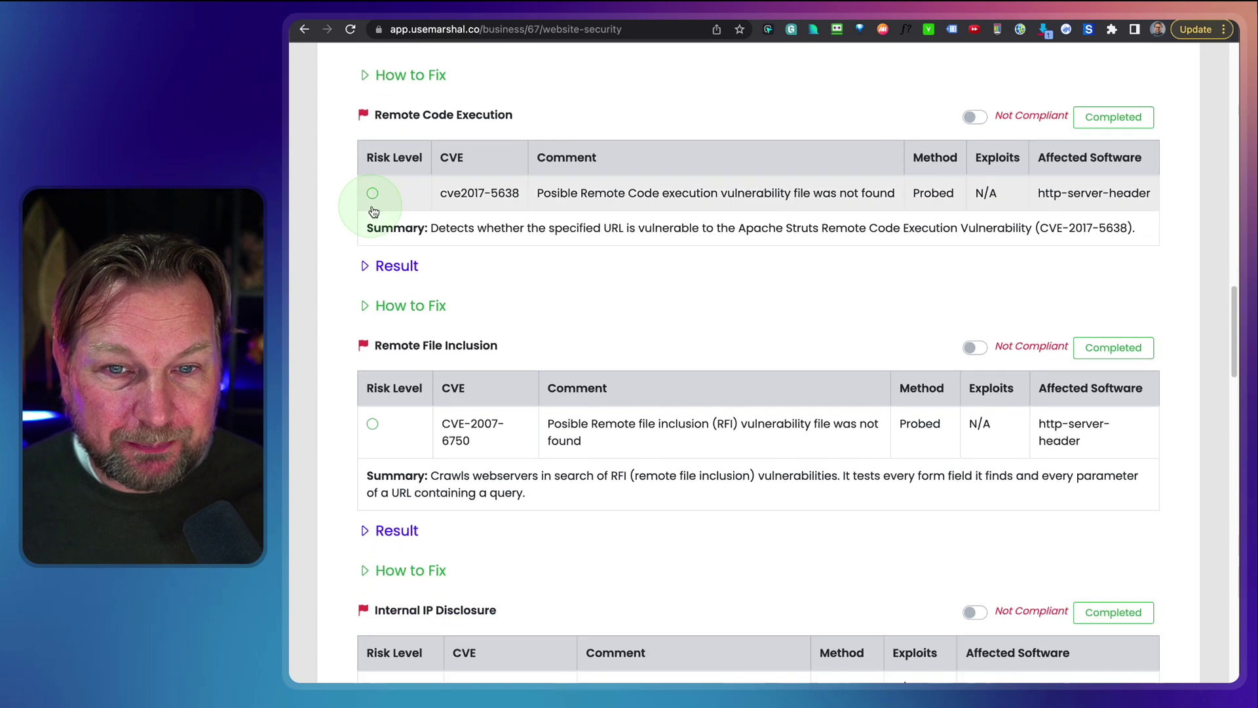
{"action": "scroll", "coordinate": [481, 228], "scroll_direction": "down", "scroll_amount": 5}
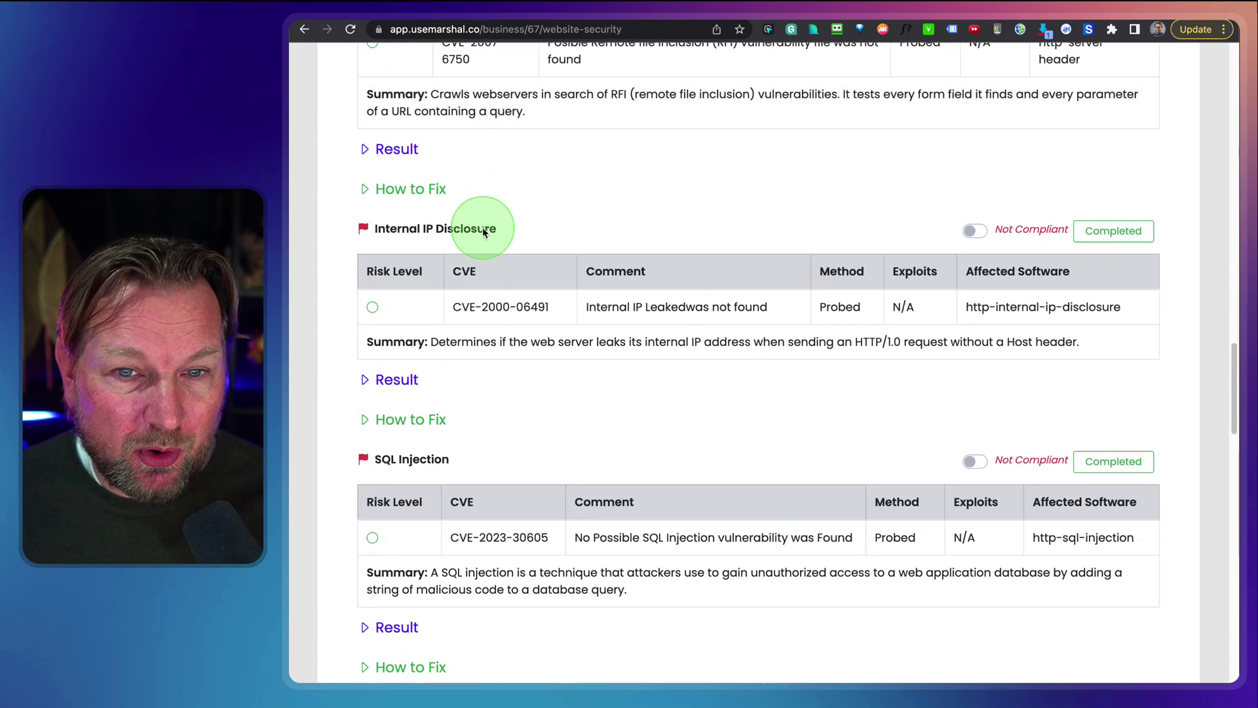
{"action": "scroll", "coordinate": [485, 234], "scroll_direction": "down", "scroll_amount": 5}
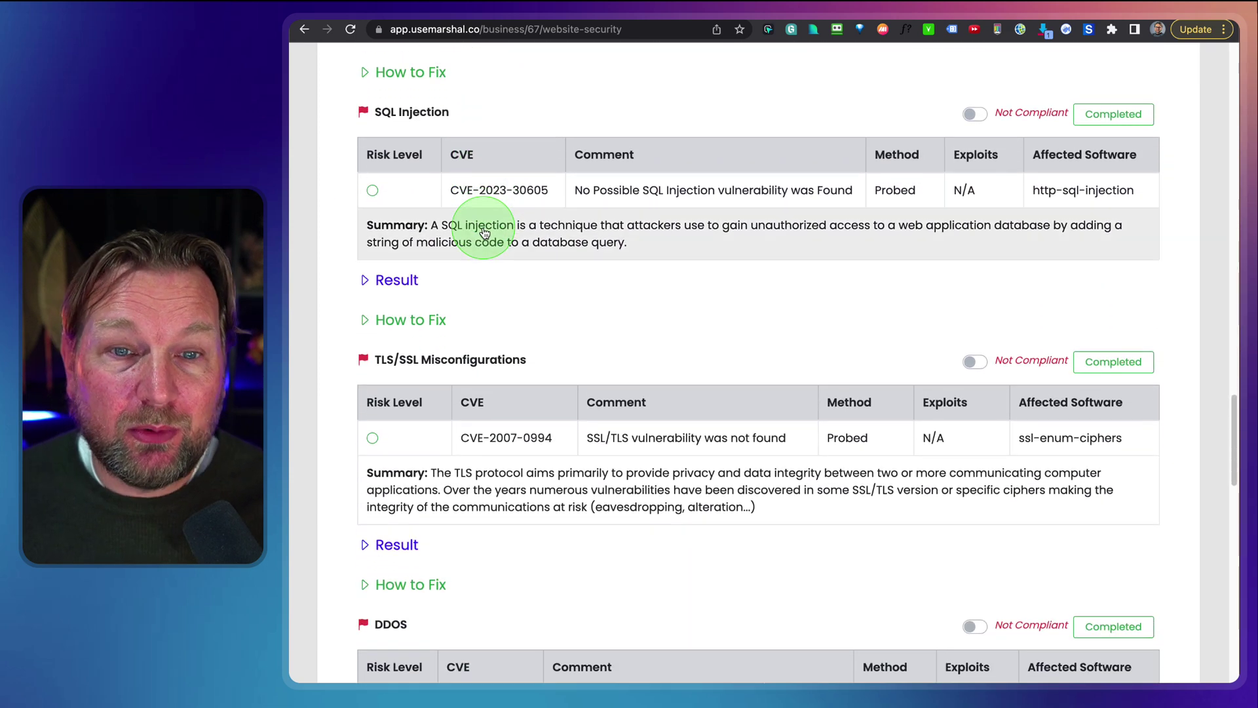
{"action": "scroll", "coordinate": [483, 227], "scroll_direction": "down", "scroll_amount": 3}
{"action": "scroll", "coordinate": [478, 225], "scroll_direction": "up", "scroll_amount": 20}
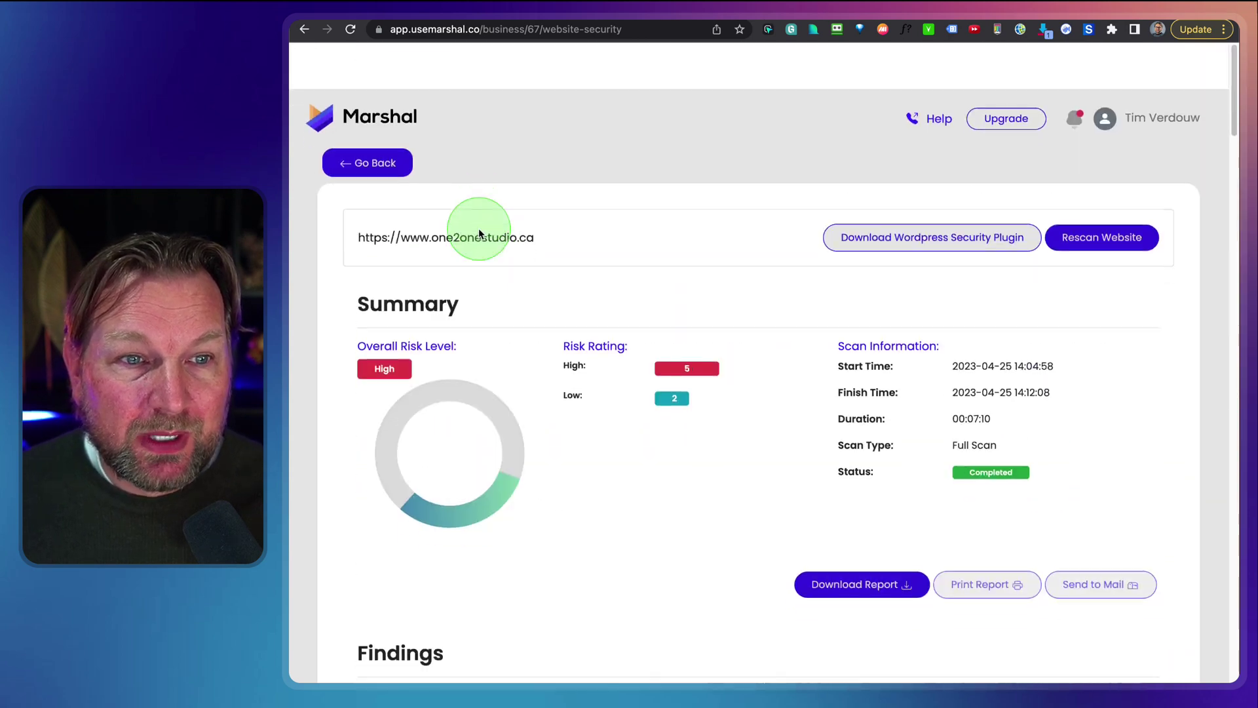
{"action": "left_click", "coordinate": [354, 113]}
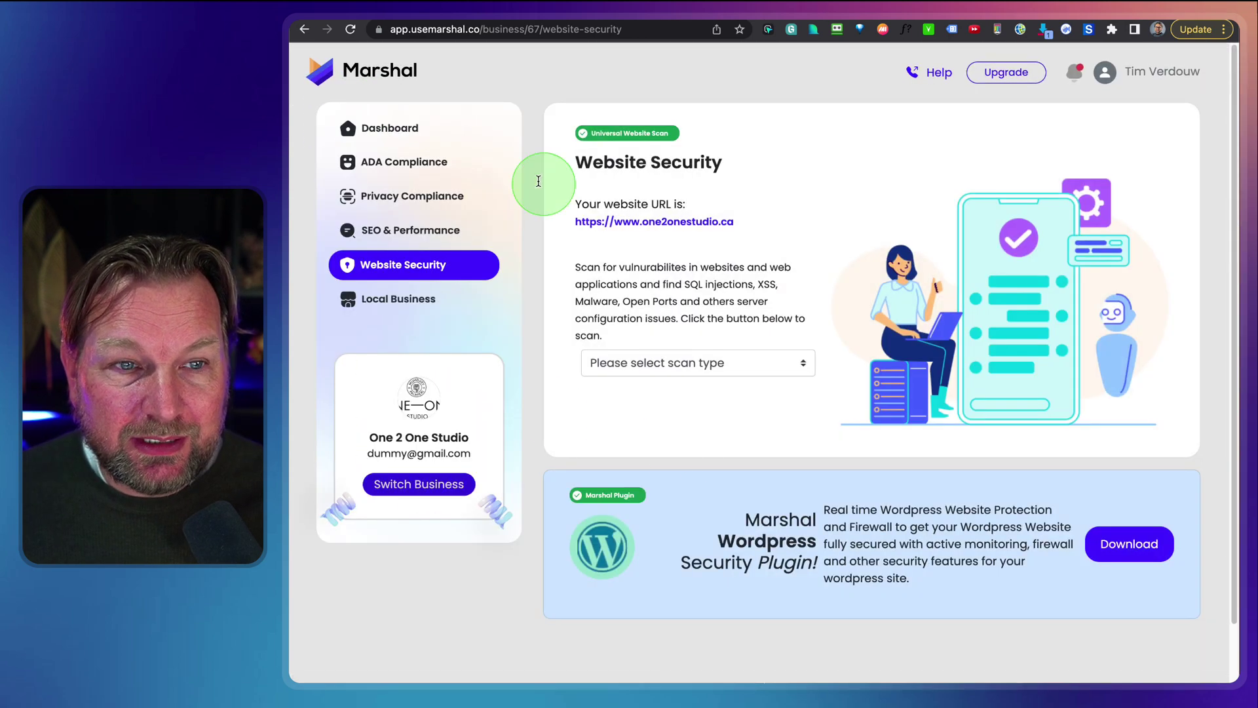
{"action": "left_click", "coordinate": [397, 128]}
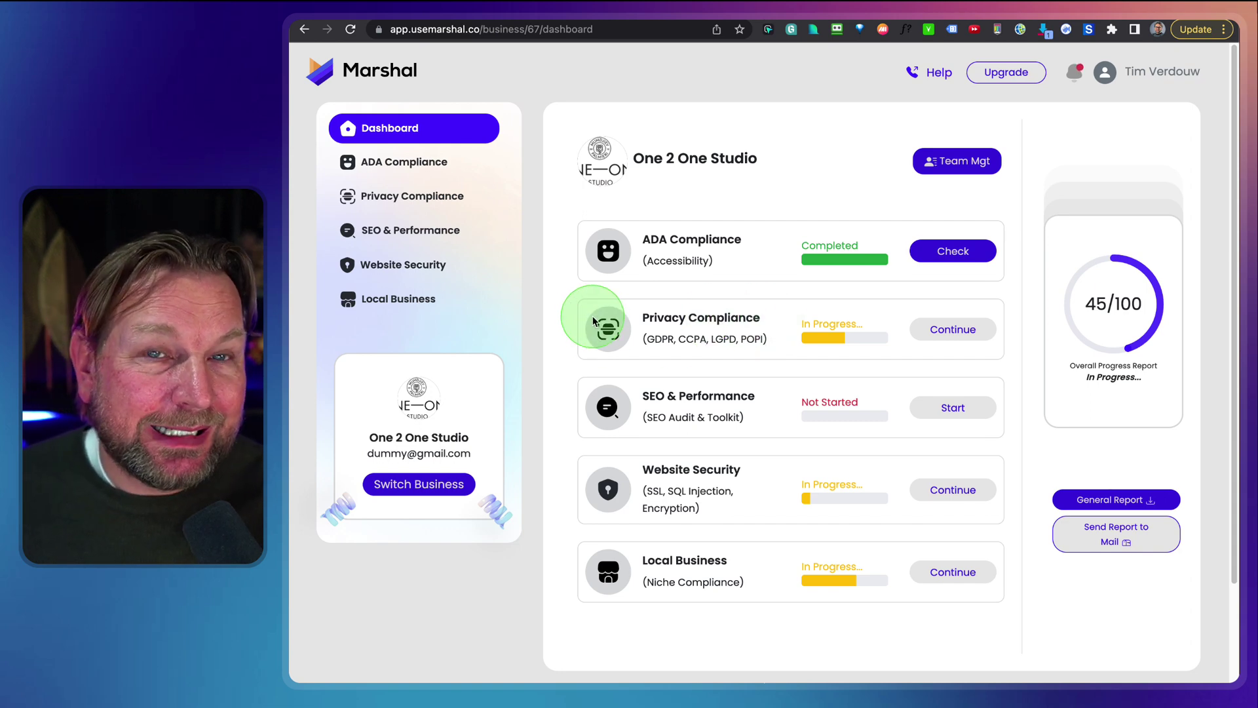
Open the Local Business hair salon checklist and browse its items.
{"action": "left_click", "coordinate": [386, 306]}
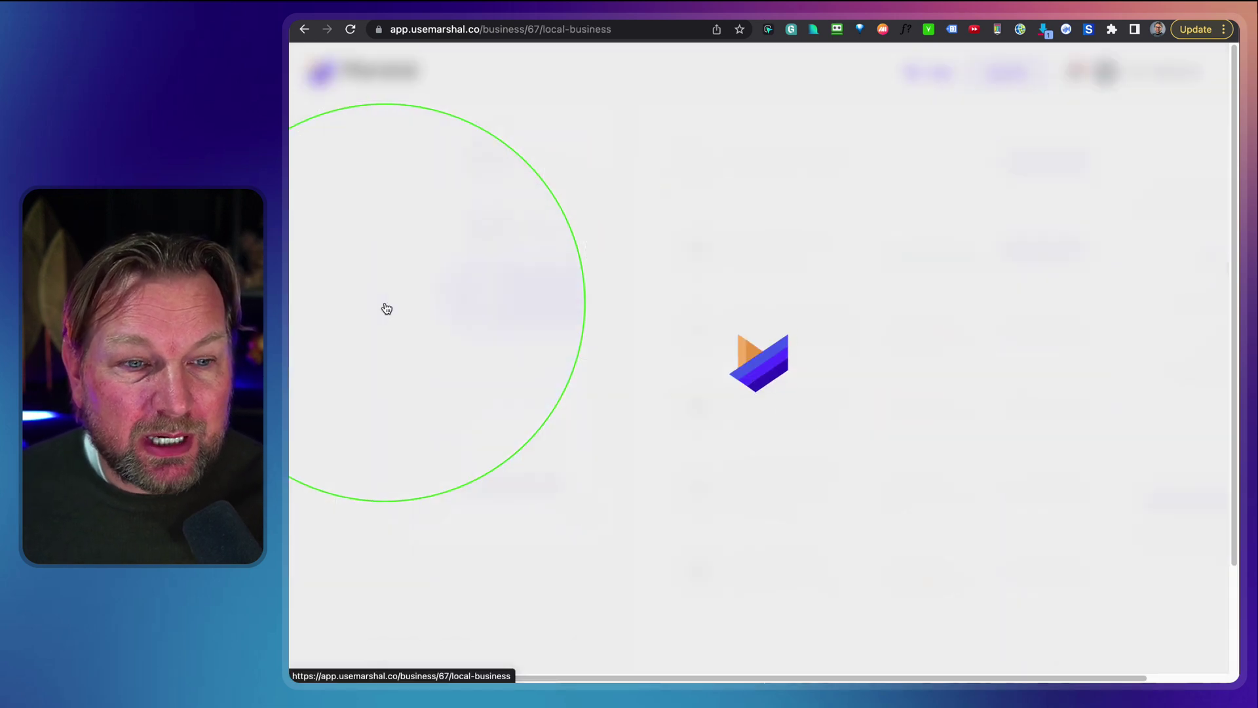
{"action": "scroll", "coordinate": [671, 469], "scroll_direction": "down", "scroll_amount": 5}
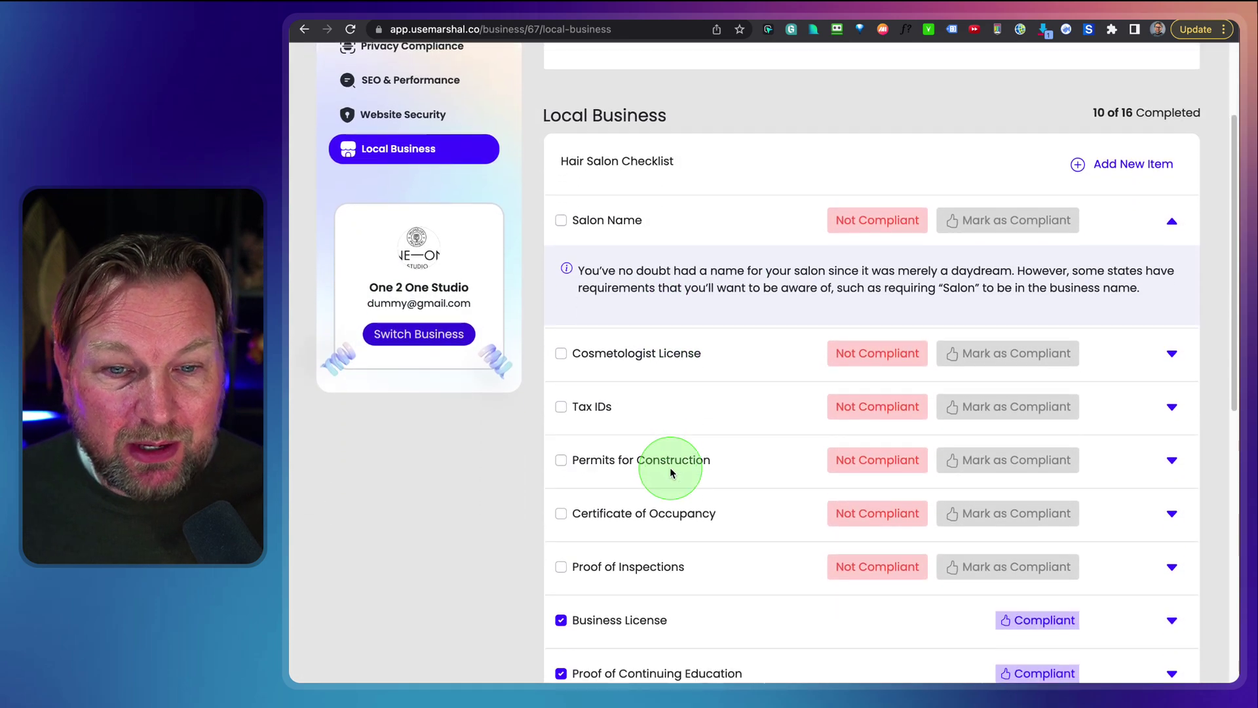
{"action": "scroll", "coordinate": [670, 471], "scroll_direction": "down", "scroll_amount": 10}
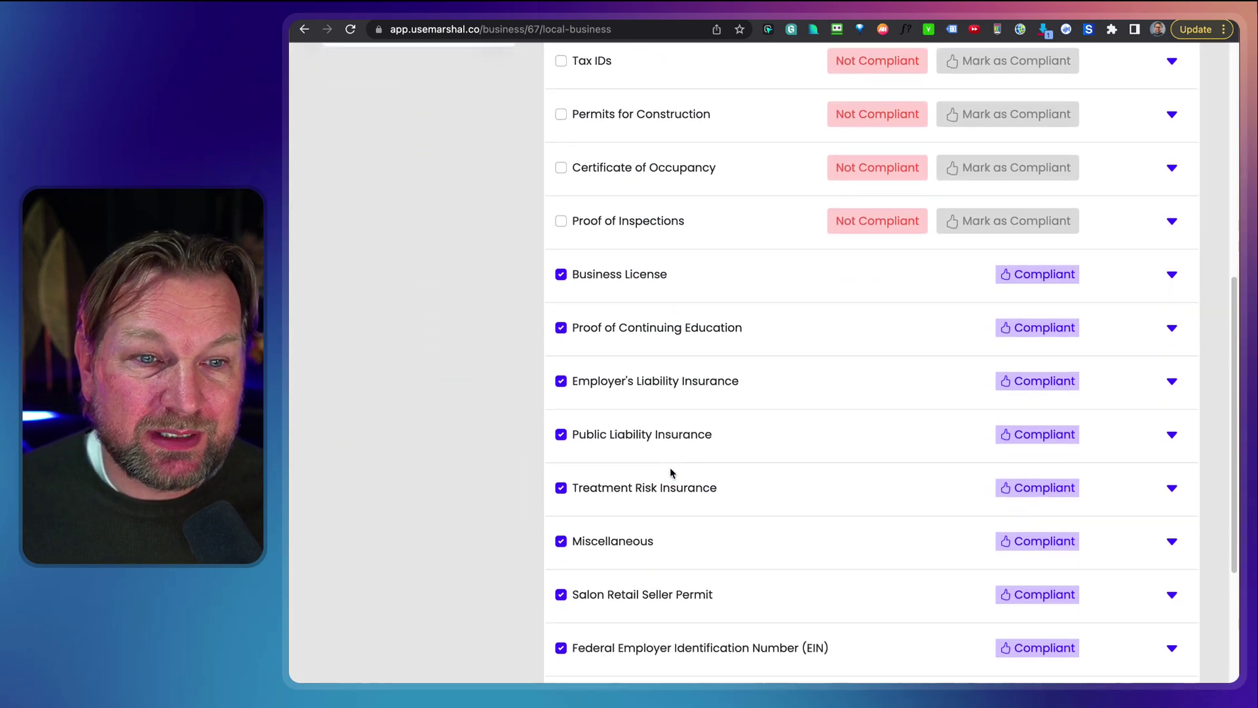
{"action": "scroll", "coordinate": [669, 467], "scroll_direction": "down", "scroll_amount": 5}
{"action": "scroll", "coordinate": [670, 467], "scroll_direction": "up", "scroll_amount": 10}
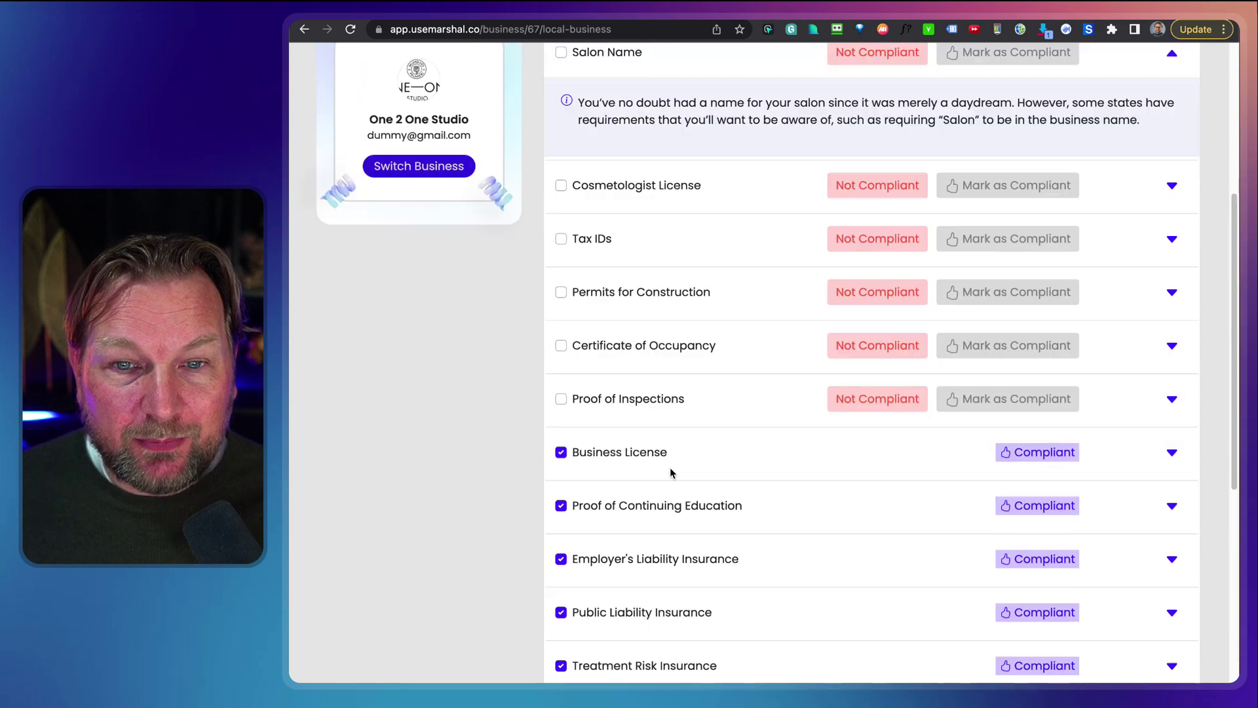
{"action": "scroll", "coordinate": [670, 466], "scroll_direction": "up", "scroll_amount": 5}
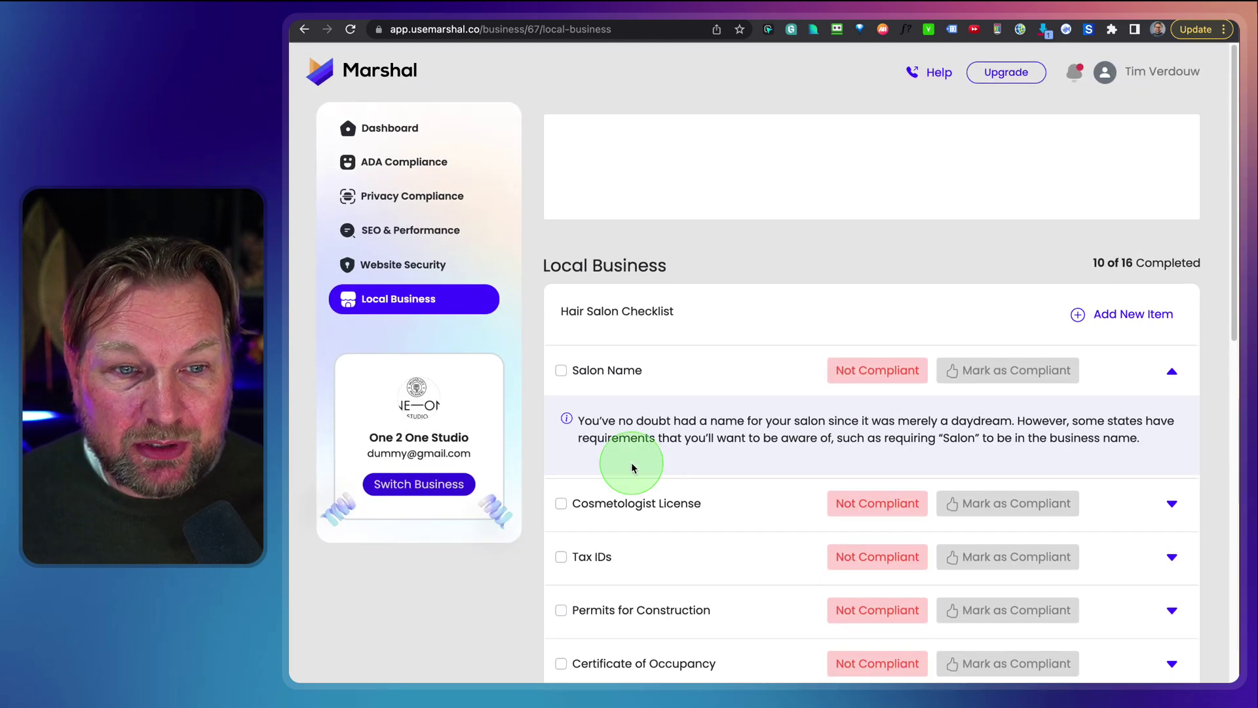
{"action": "scroll", "coordinate": [603, 415], "scroll_direction": "down", "scroll_amount": 3}
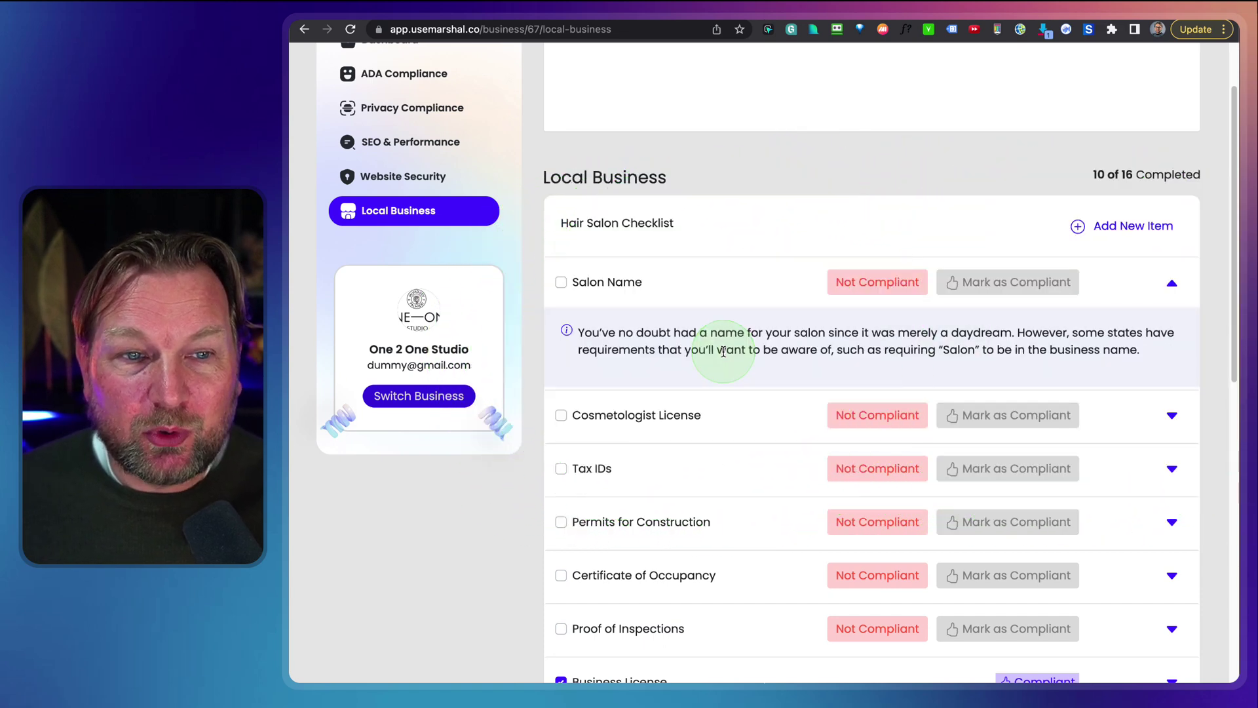
Mark Salon Name as compliant, bringing the checklist to 11 of 16 completed.
{"action": "left_click", "coordinate": [561, 283]}
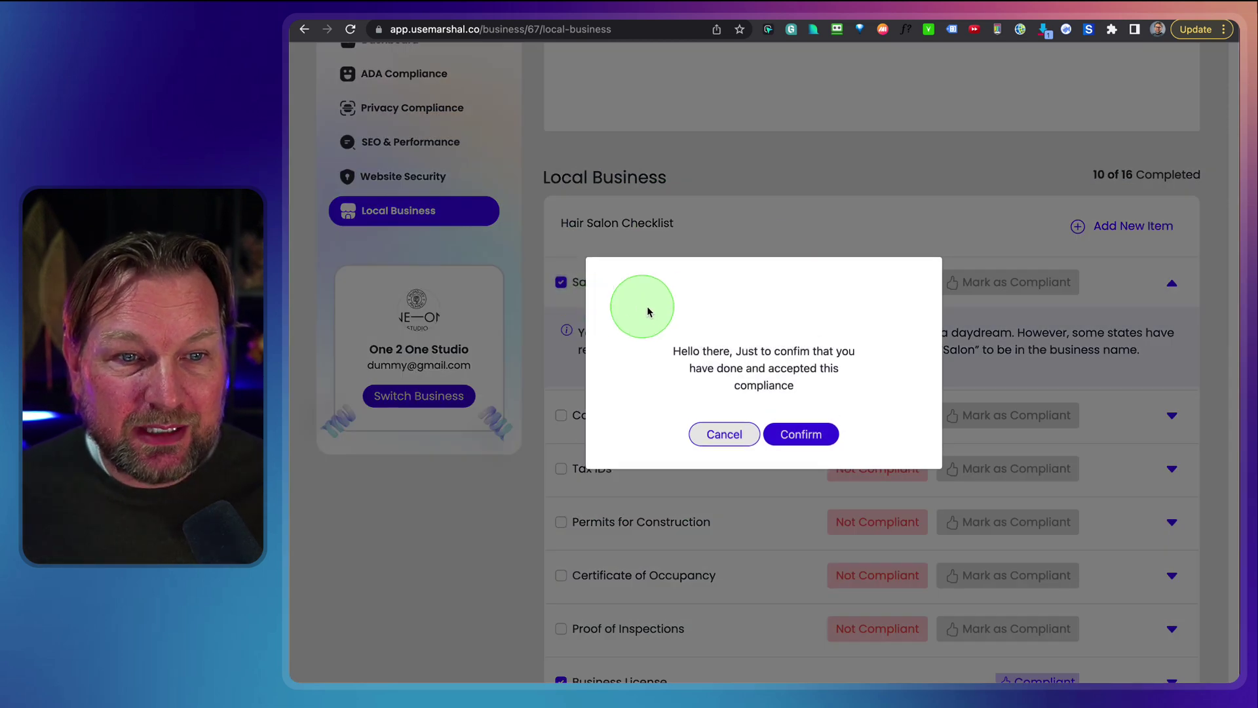
{"action": "left_click", "coordinate": [816, 432]}
{"action": "left_click", "coordinate": [763, 449]}
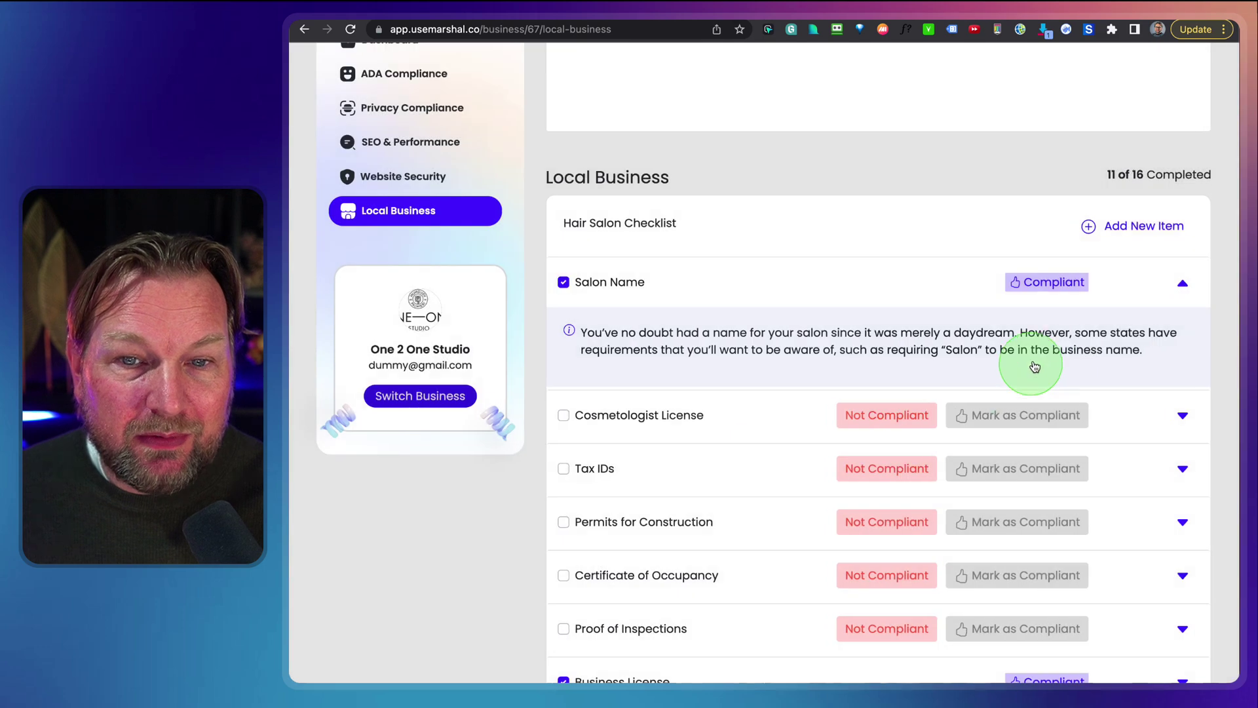
{"action": "scroll", "coordinate": [744, 387], "scroll_direction": "down", "scroll_amount": 3}
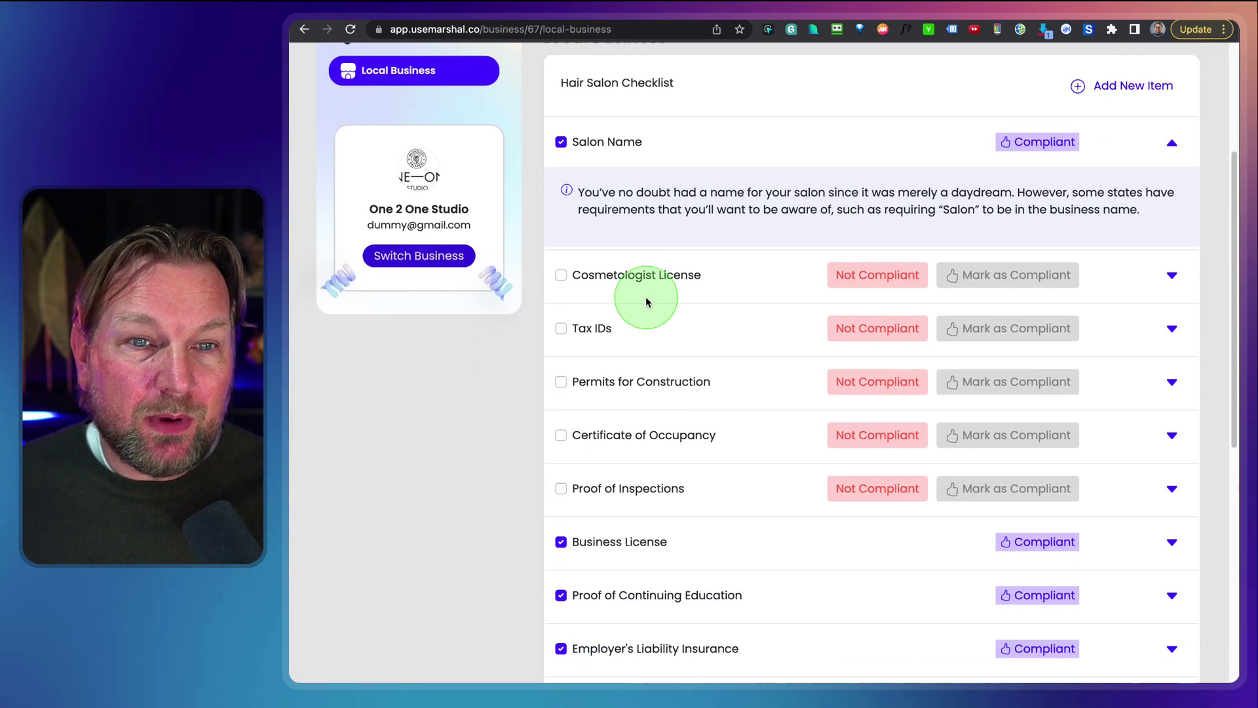
{"action": "scroll", "coordinate": [646, 301], "scroll_direction": "down", "scroll_amount": 5}
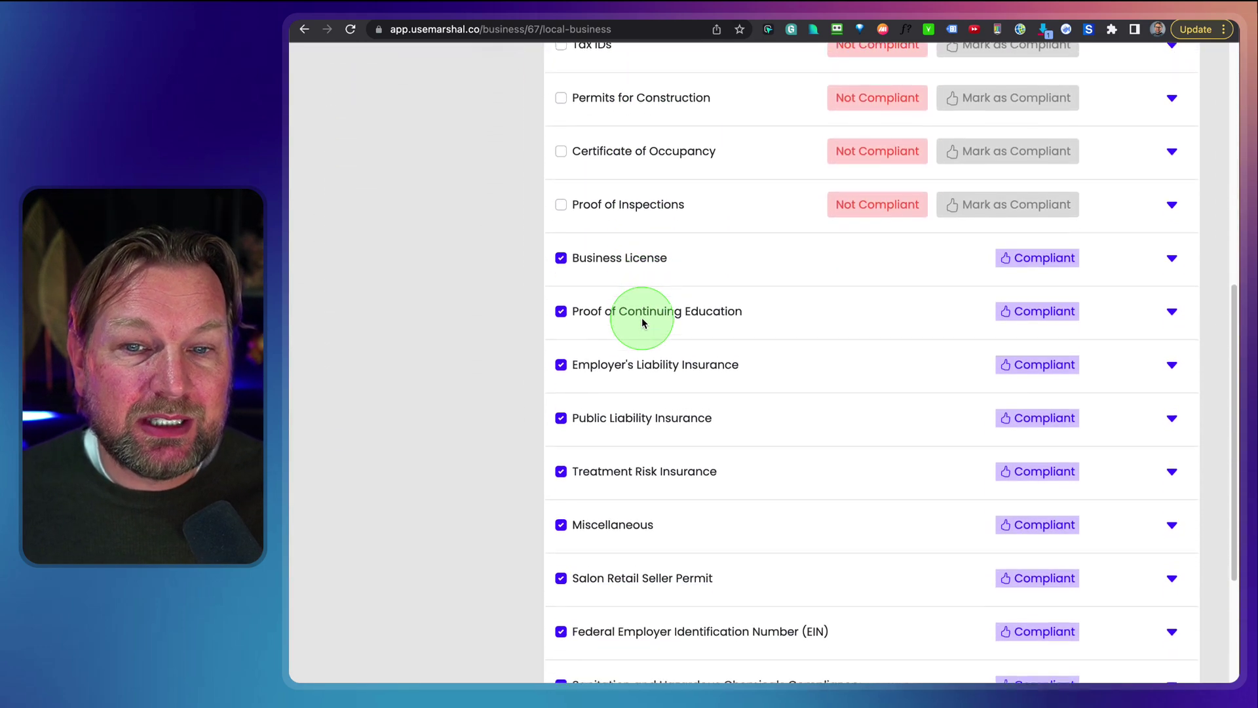
{"action": "scroll", "coordinate": [642, 322], "scroll_direction": "down", "scroll_amount": 3}
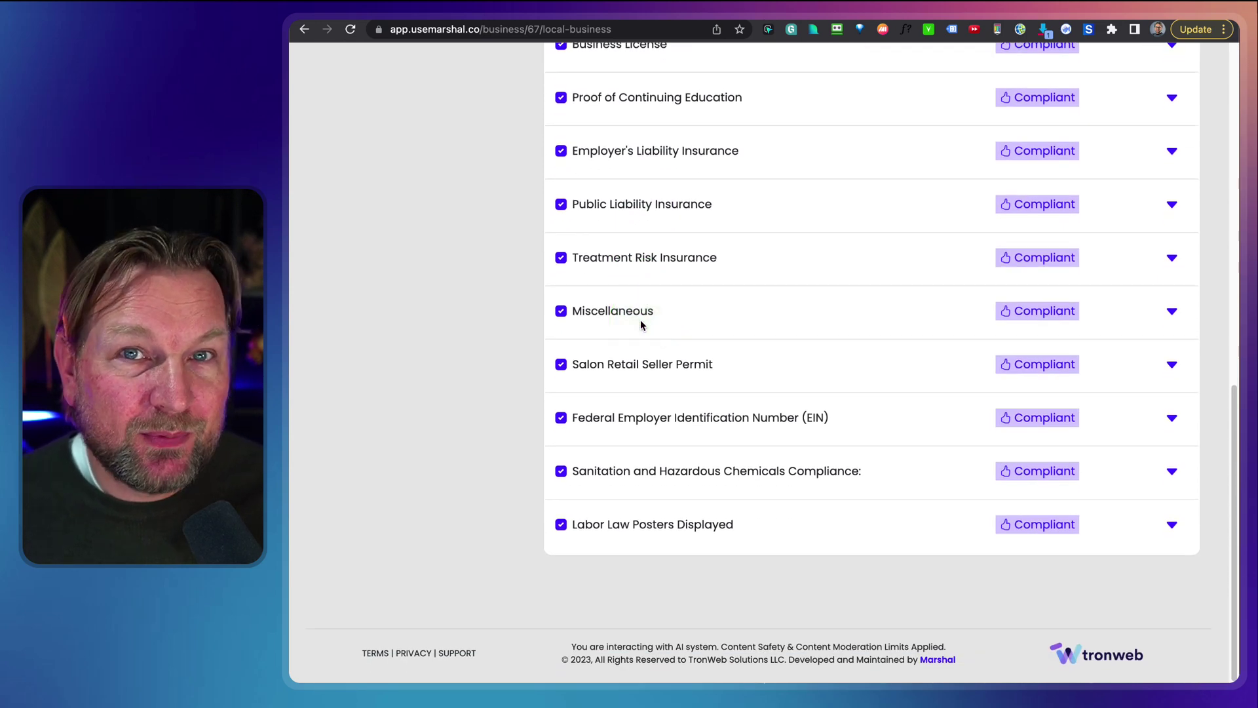
{"action": "scroll", "coordinate": [640, 323], "scroll_direction": "up", "scroll_amount": 10}
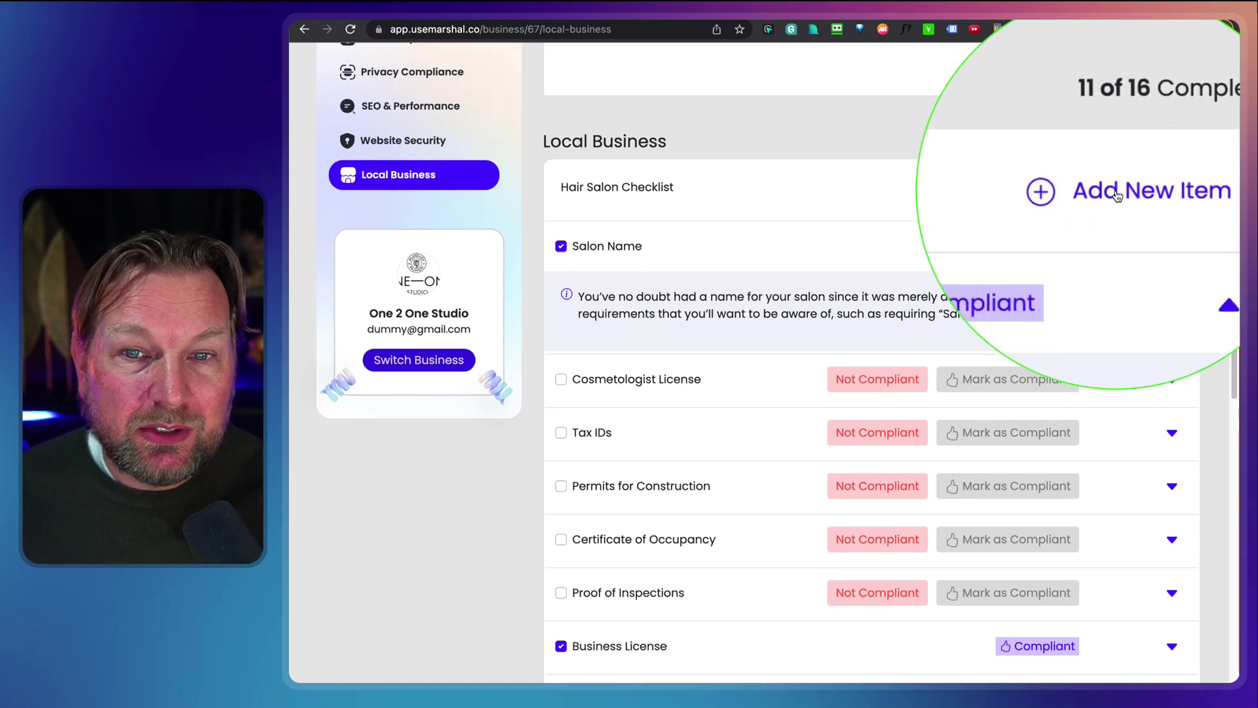
Open the new checklist item form and close it without saving.
{"action": "left_click", "coordinate": [1084, 189]}
{"action": "left_click", "coordinate": [672, 306]}
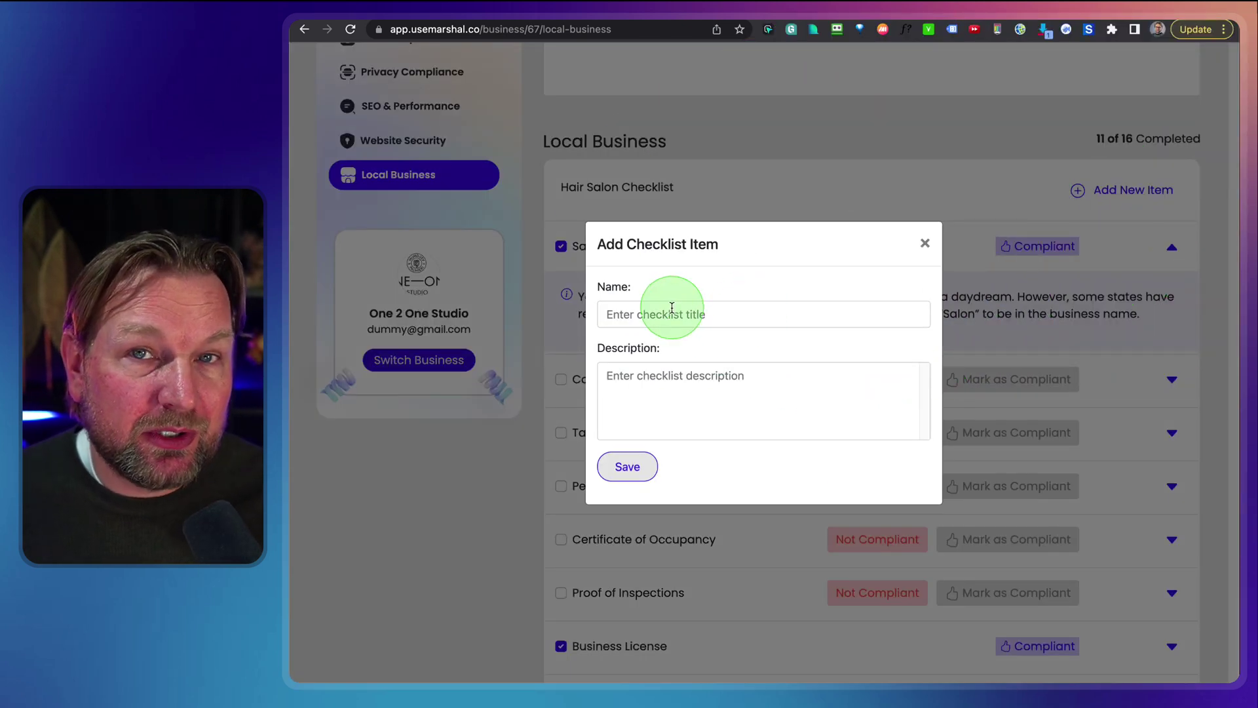
{"action": "left_click", "coordinate": [925, 243]}
{"action": "scroll", "coordinate": [916, 263], "scroll_direction": "up", "scroll_amount": 3}
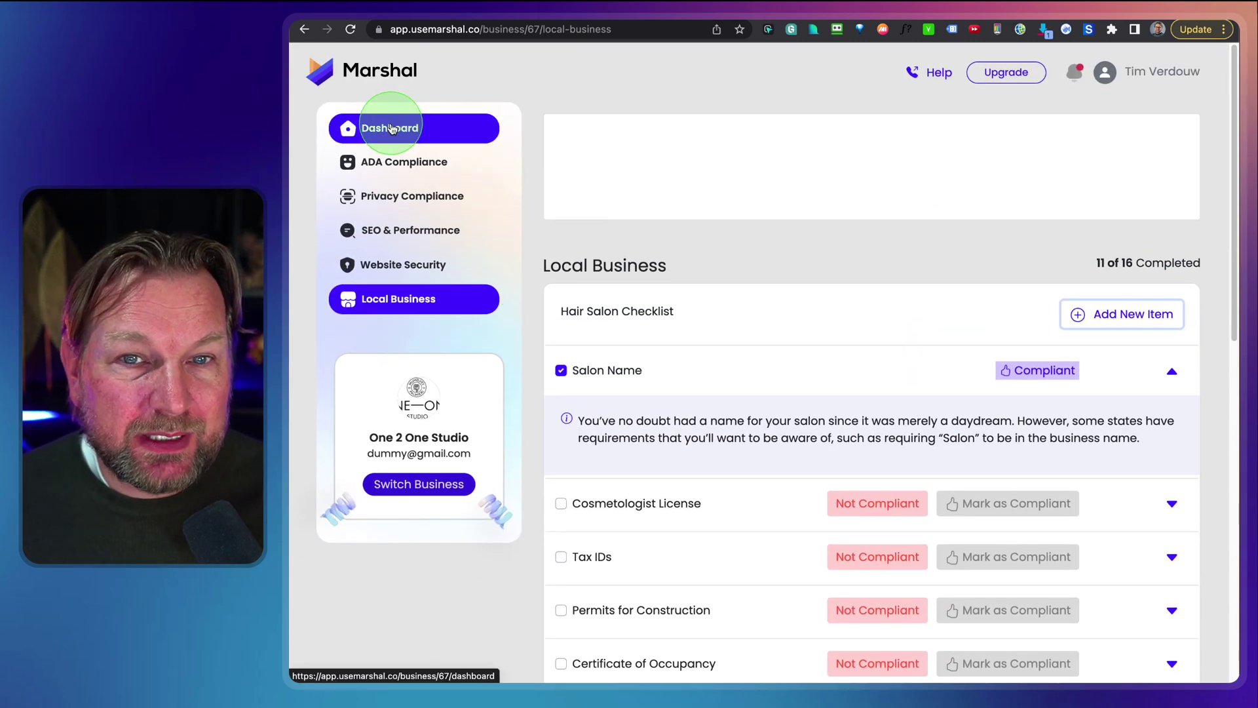
Return to the One 2 One Studio dashboard showing 45/100 overall progress.
{"action": "left_click", "coordinate": [392, 128]}
{"action": "left_click", "coordinate": [480, 169]}
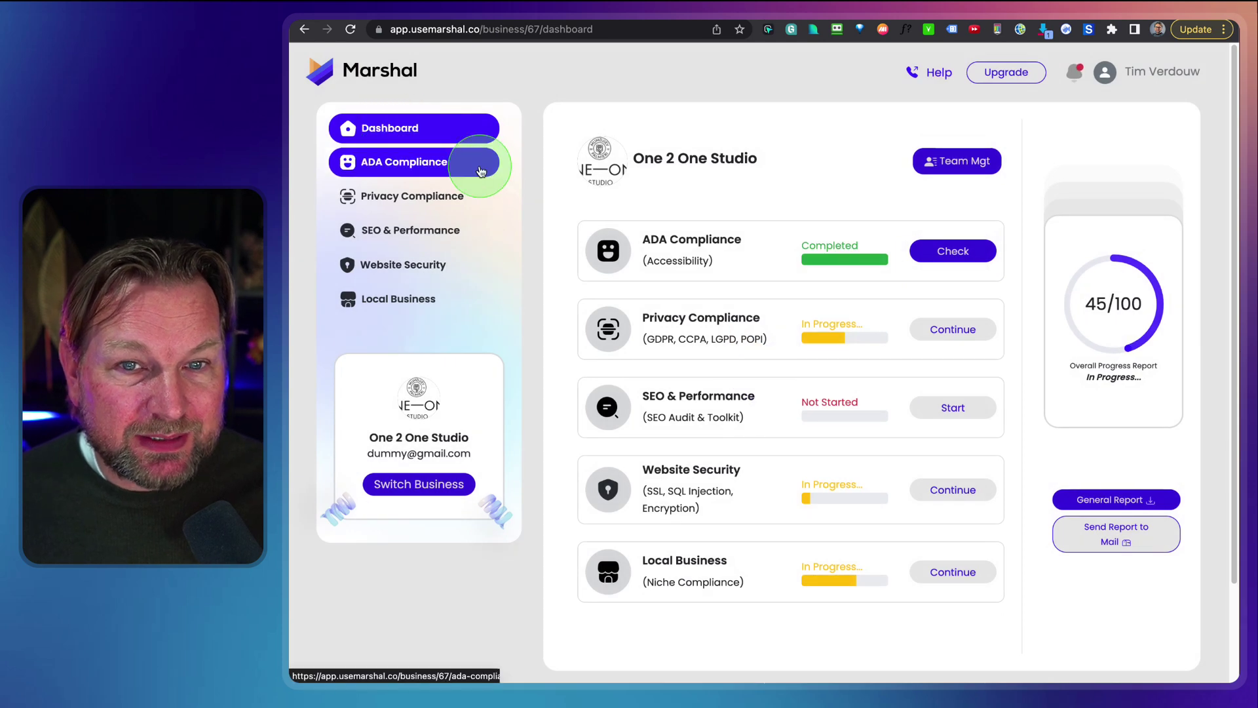
{"action": "mouse_move", "coordinate": [557, 111]}
{"action": "left_mouse_down"}
{"action": "mouse_move", "coordinate": [565, 291]}
{"action": "mouse_move", "coordinate": [976, 630]}
{"action": "mouse_move", "coordinate": [1013, 642]}
{"action": "left_mouse_up"}
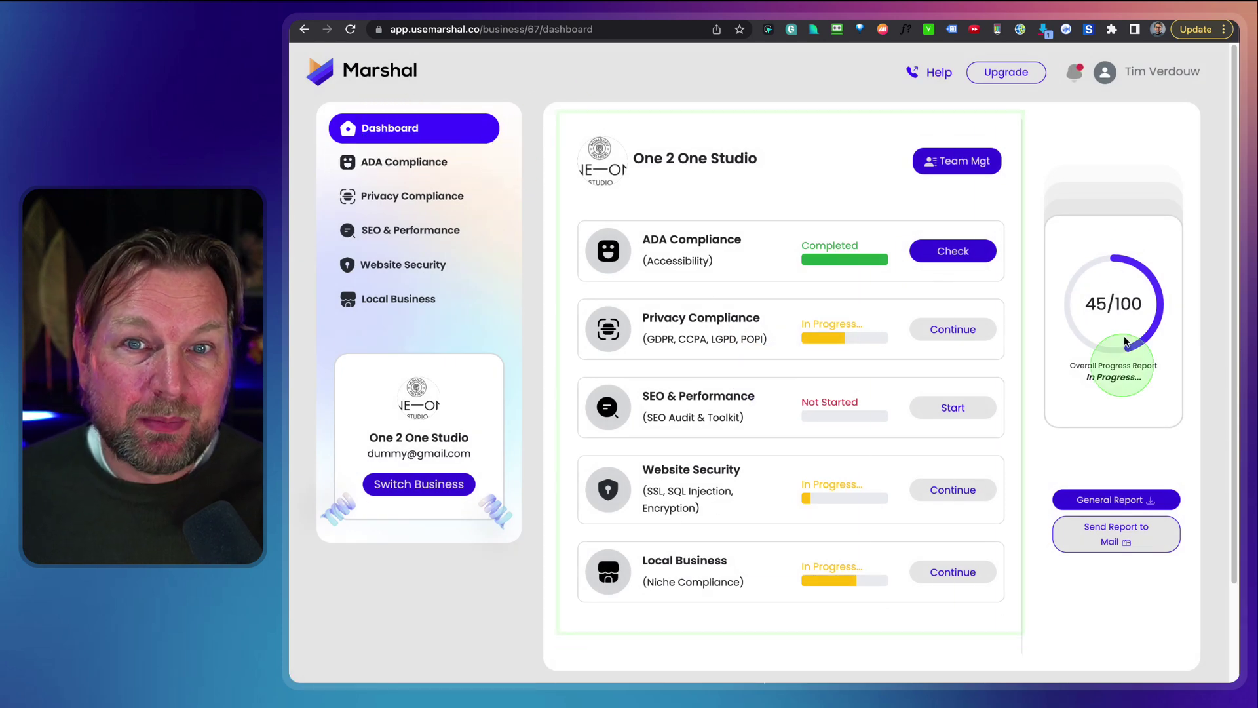
{"action": "left_click", "coordinate": [1089, 56]}
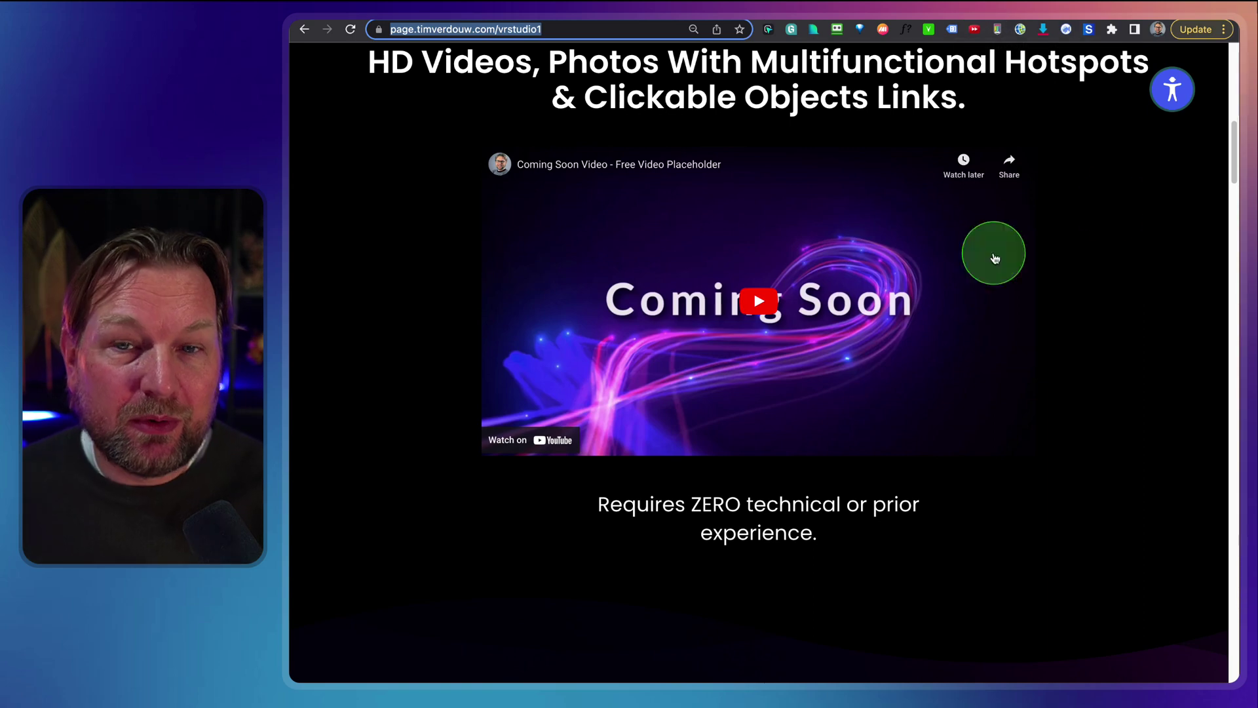
Bring up the site's accessibility settings panel.
{"action": "left_click", "coordinate": [1175, 89]}
{"action": "scroll", "coordinate": [915, 324], "scroll_direction": "down", "scroll_amount": 2}
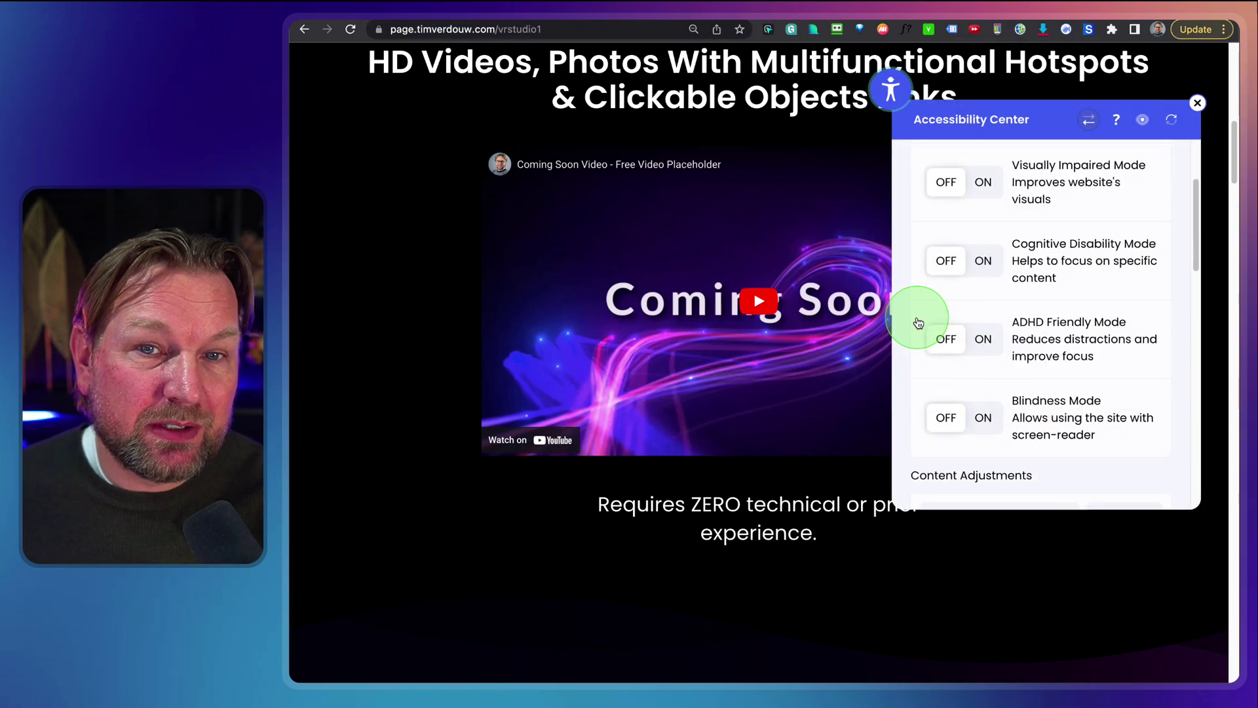
{"action": "scroll", "coordinate": [918, 316], "scroll_direction": "up", "scroll_amount": 2}
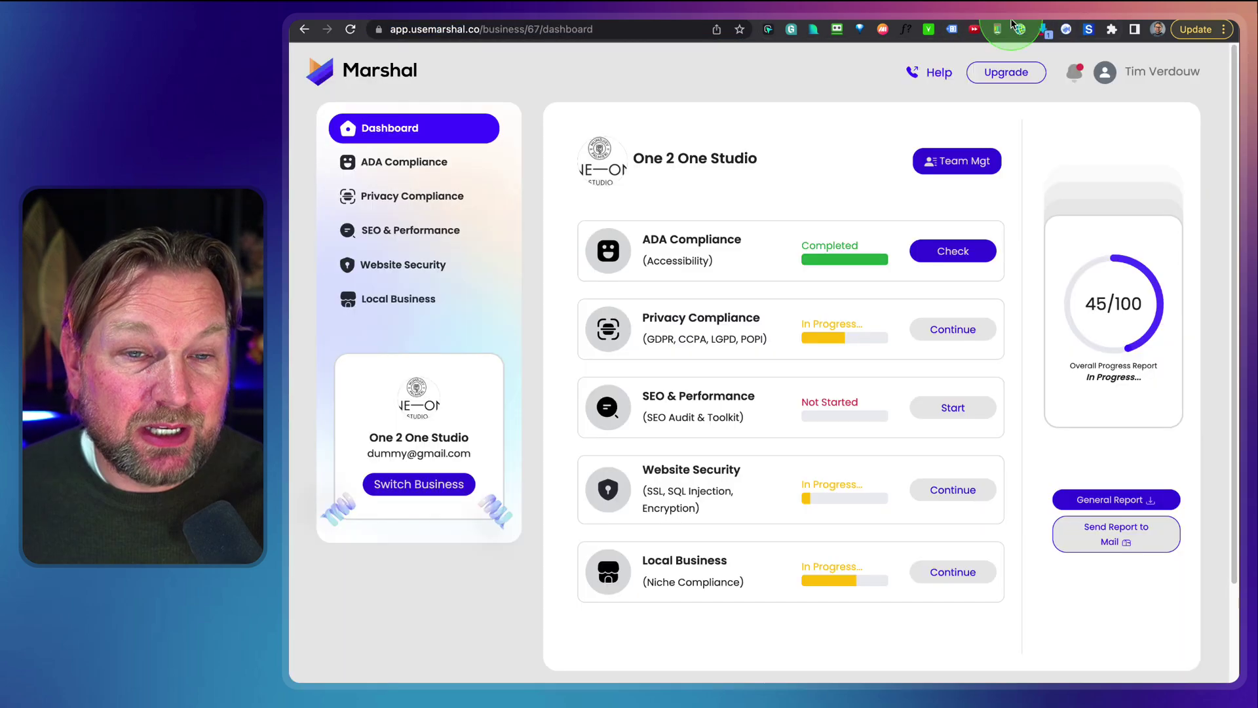
Return to the account overview listing four businesses, including One 2 One Studio and Monaco Salon.
{"action": "left_click", "coordinate": [368, 69]}
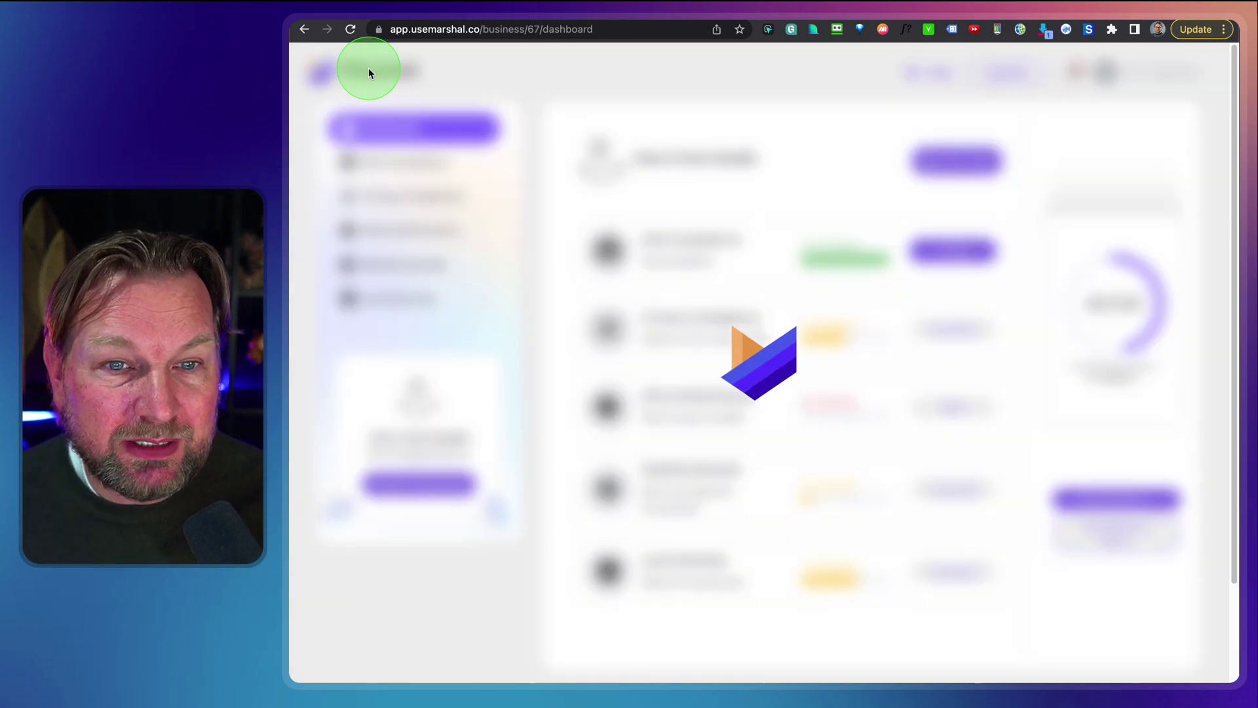